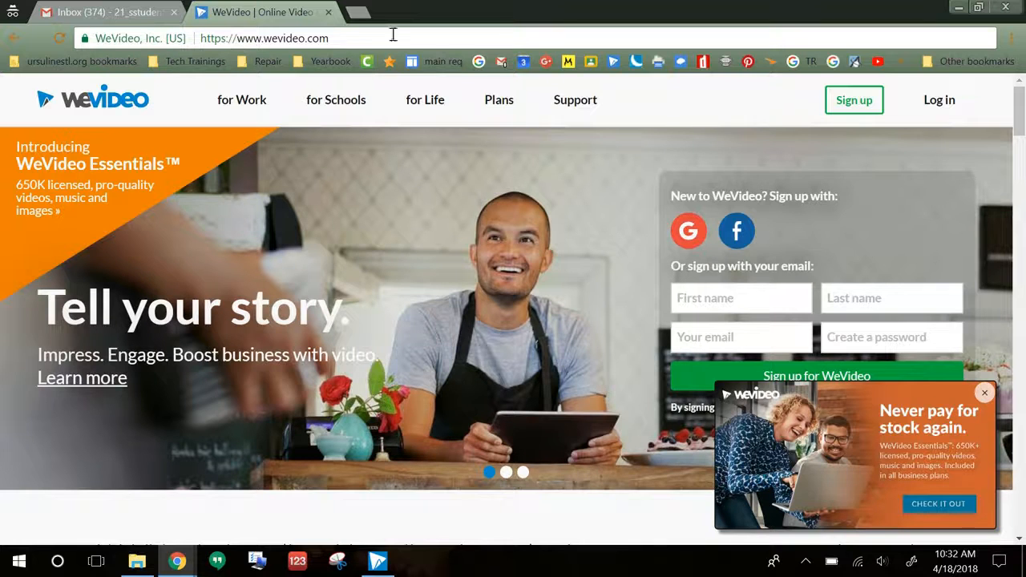
Log in to WeVideo with a Google account and go through the introduction to templates until it closes.
click(936, 99)
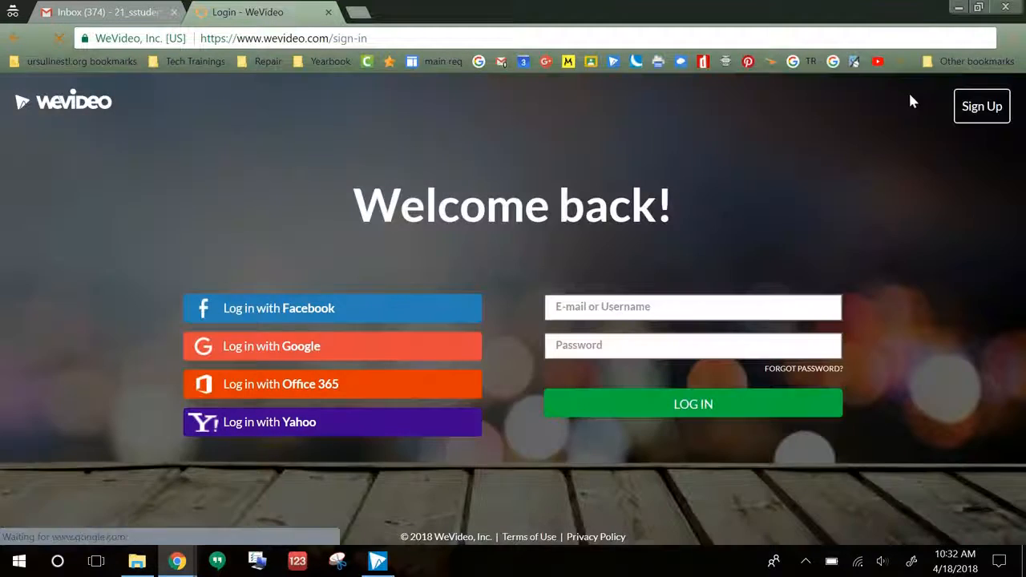
click(307, 355)
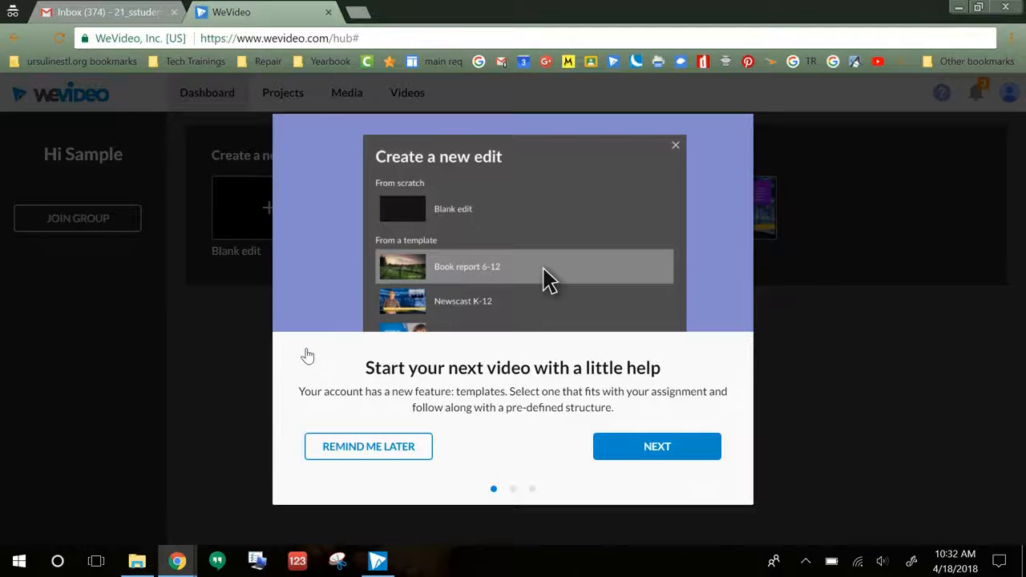
click(642, 447)
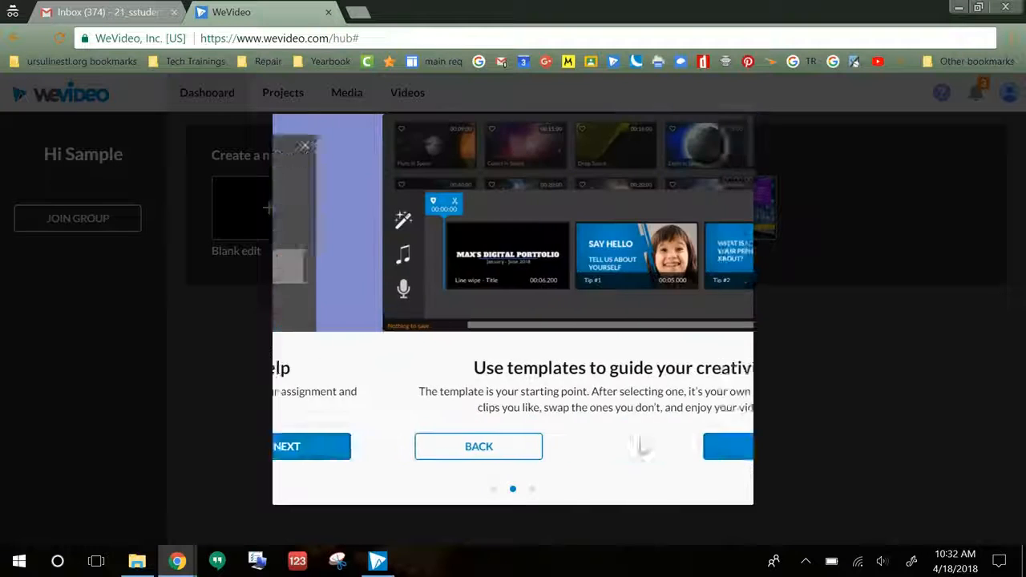
click(647, 446)
click(646, 449)
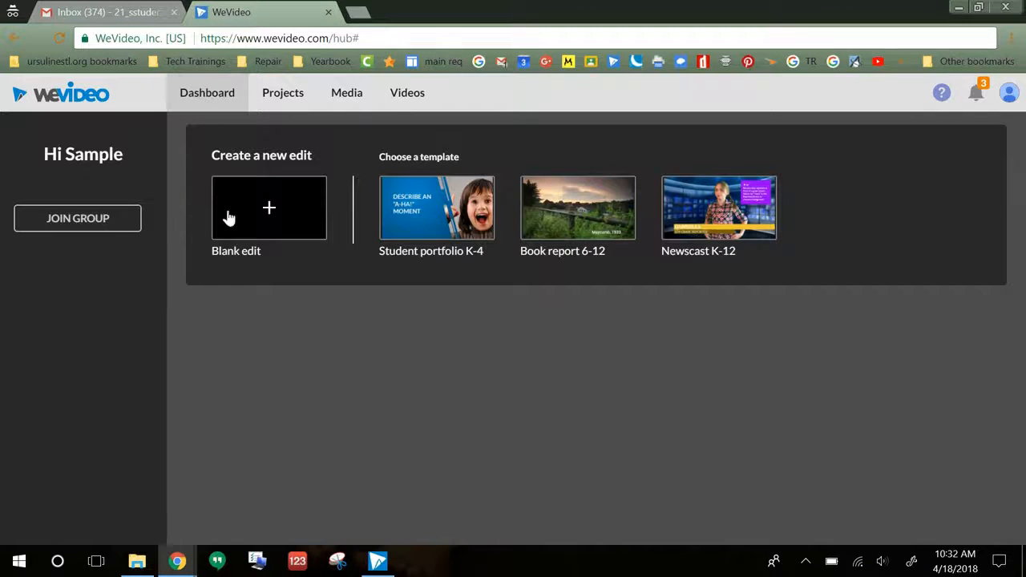
View the account page with its plan, storage and video destinations, and return to the dashboard.
click(1010, 95)
click(1006, 94)
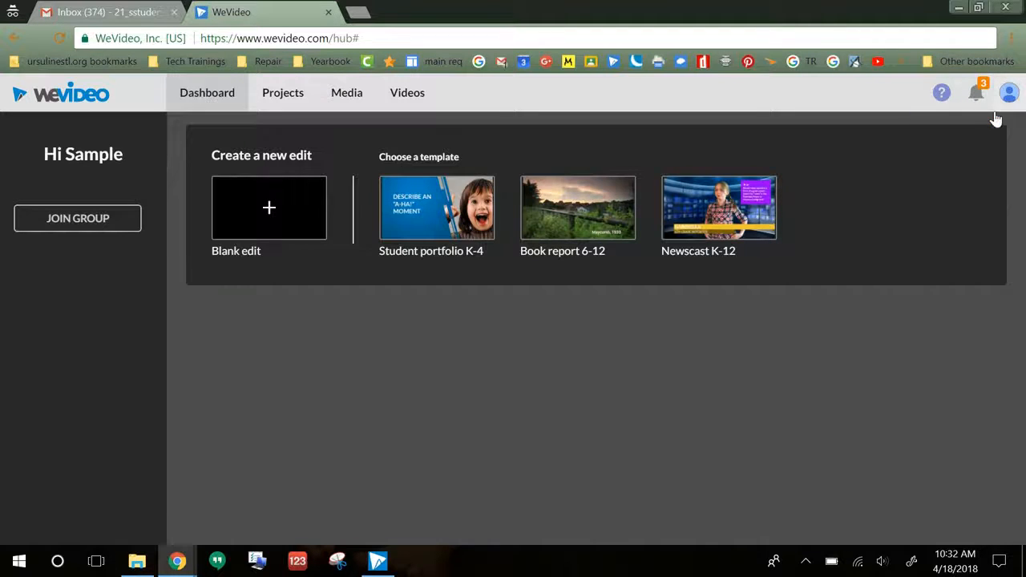
click(1011, 95)
click(990, 130)
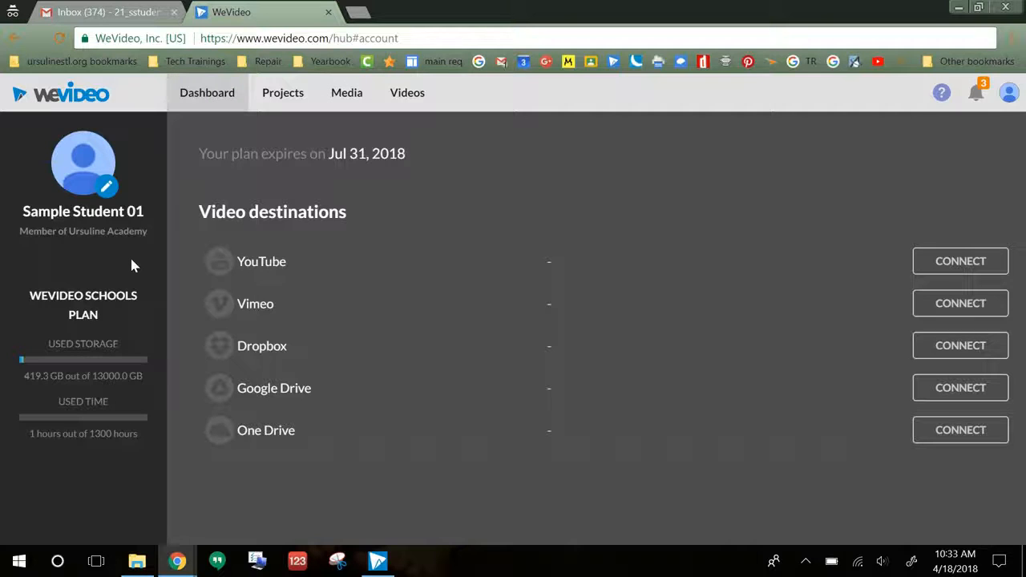
click(204, 94)
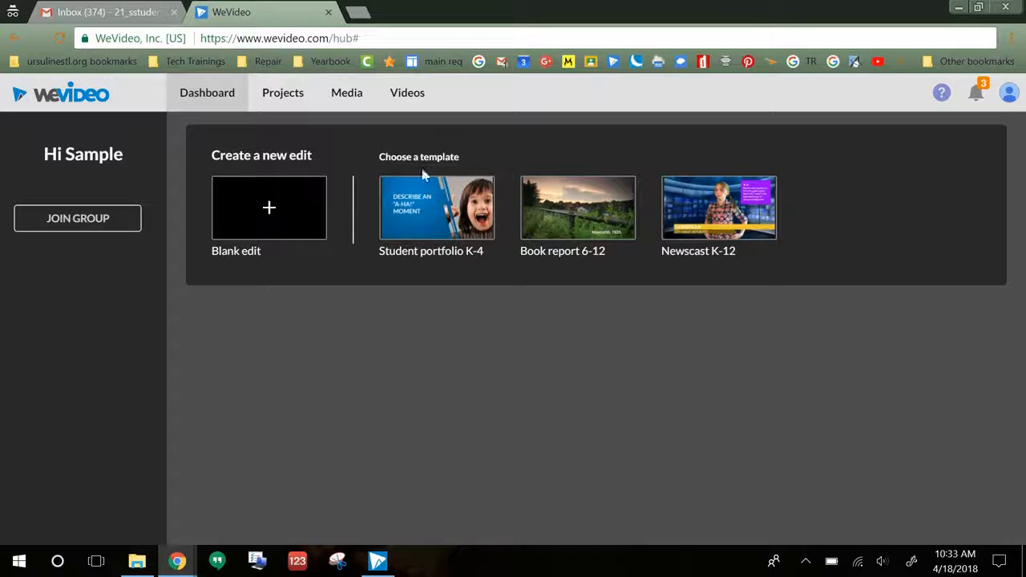
Review the project lists, checking the projects shared with the account and the account's own projects.
click(289, 106)
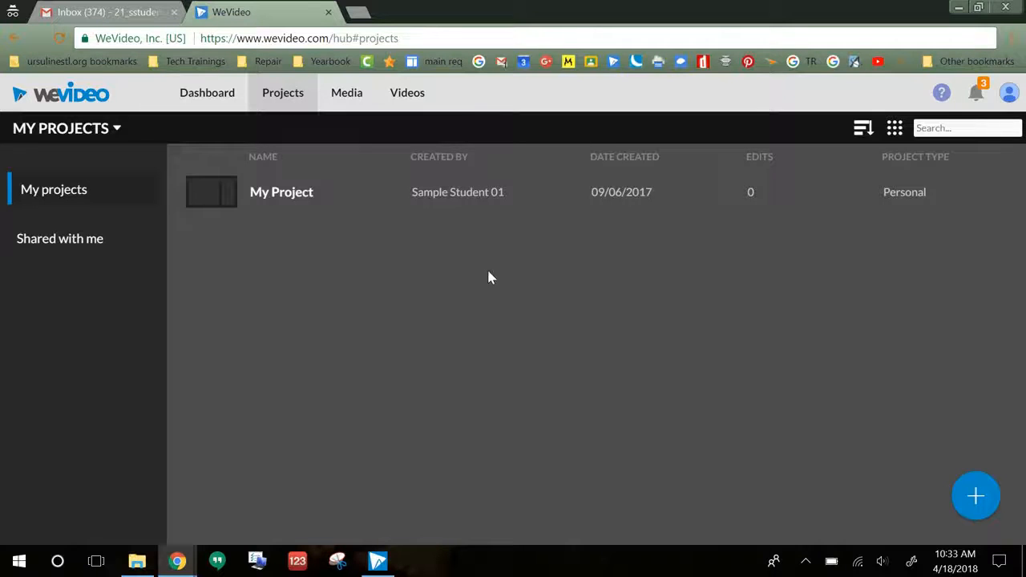
click(46, 250)
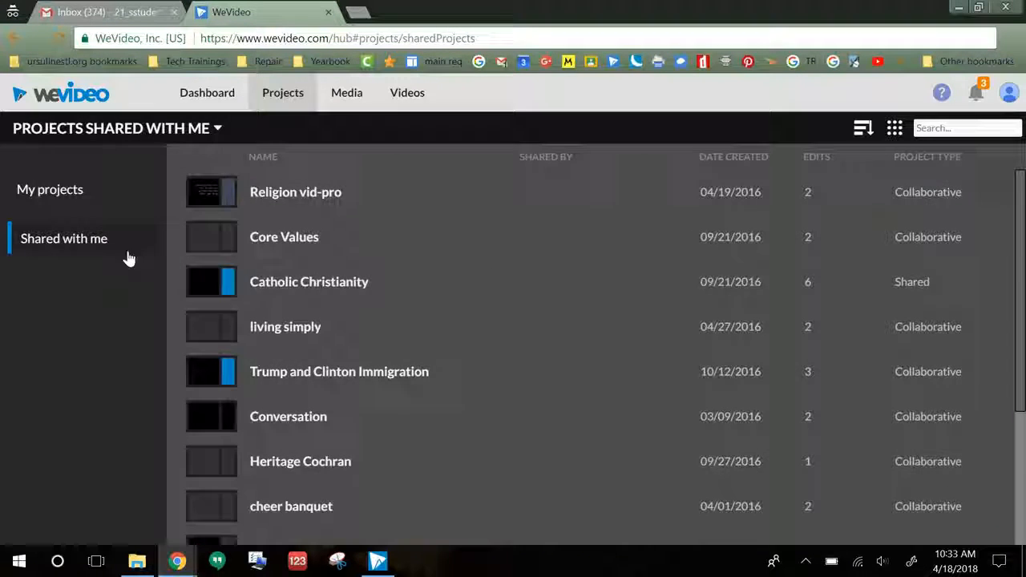
scroll(321, 298, down, 3)
scroll(321, 297, up, 3)
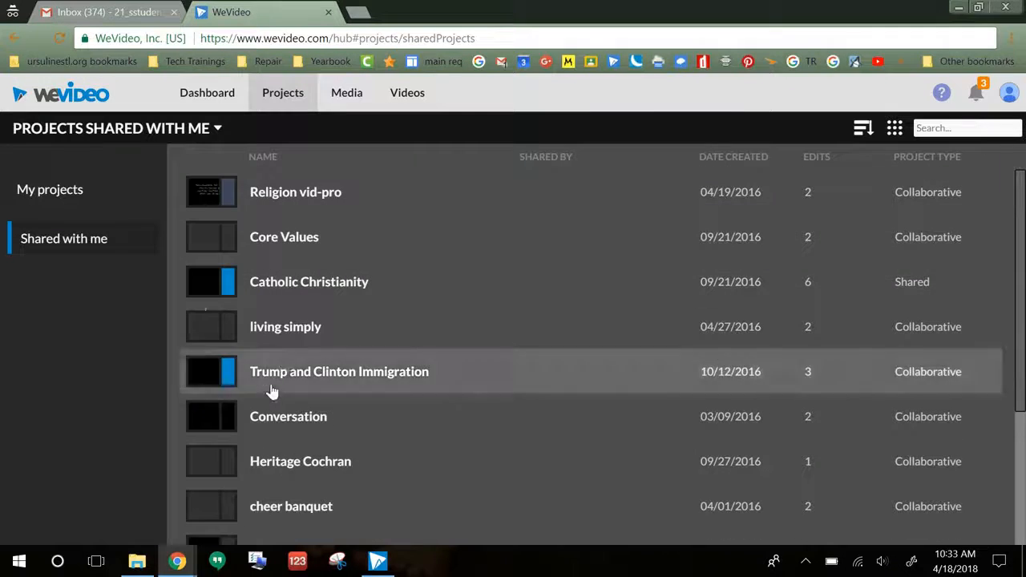
click(65, 190)
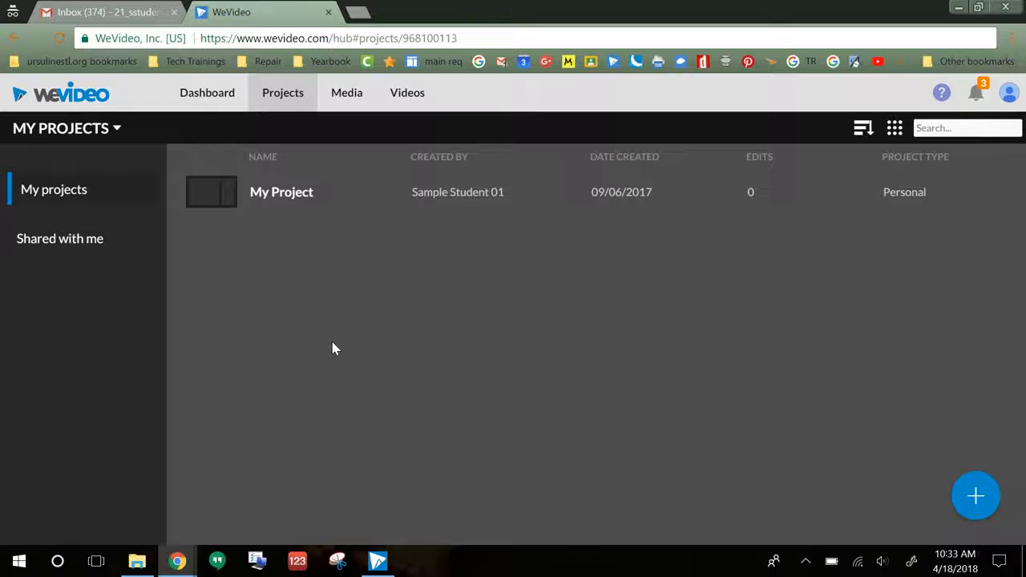
mouse_move(972, 493)
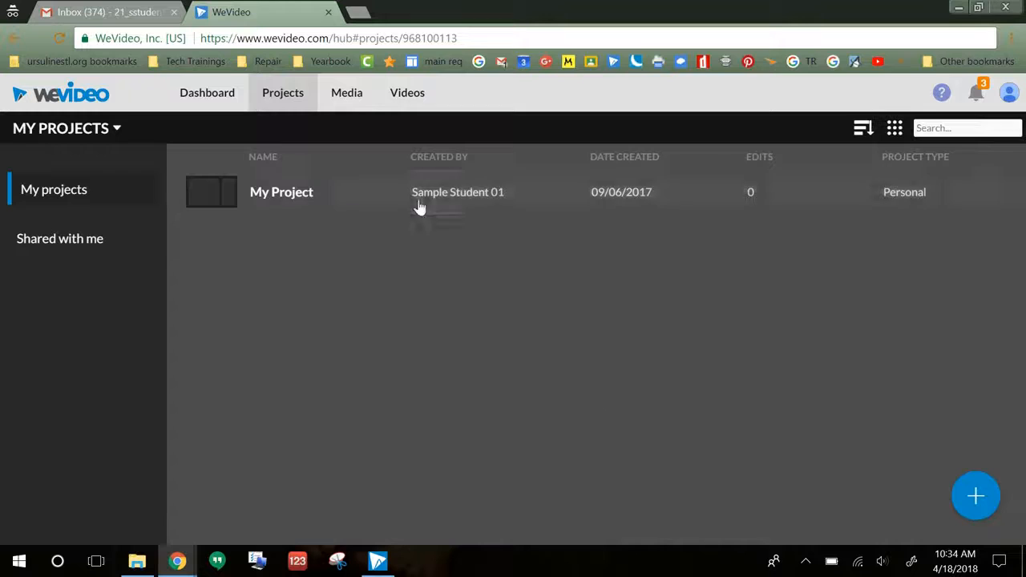
Create a new folder named "My Pictures" in the account's media library.
click(345, 94)
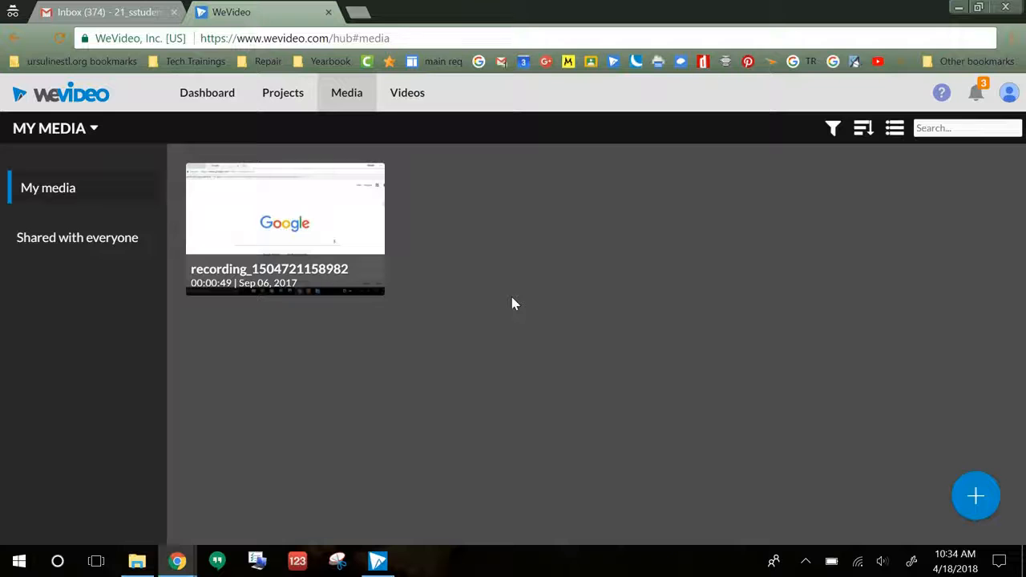
mouse_move(977, 494)
click(976, 438)
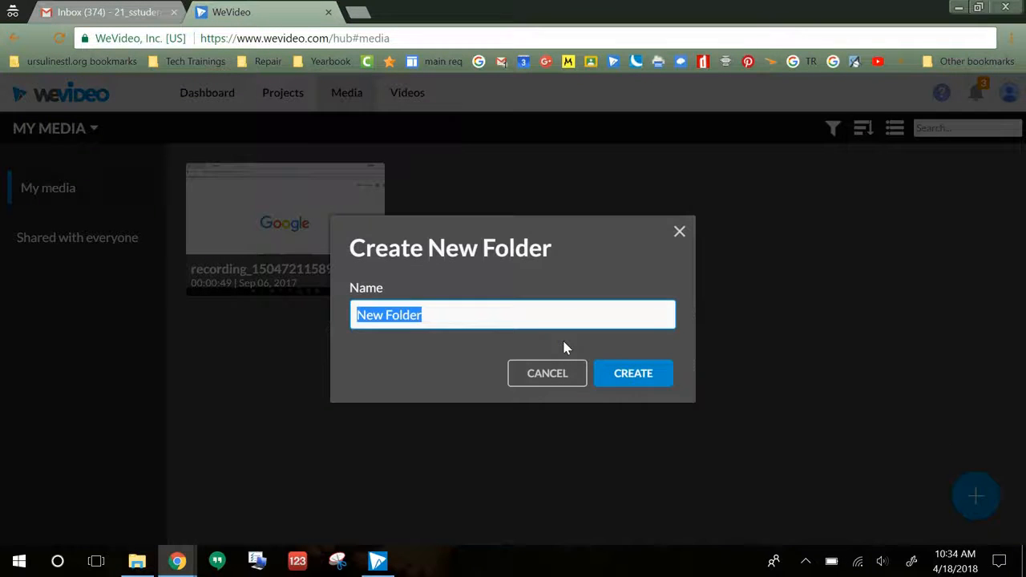
text(My Pictures)
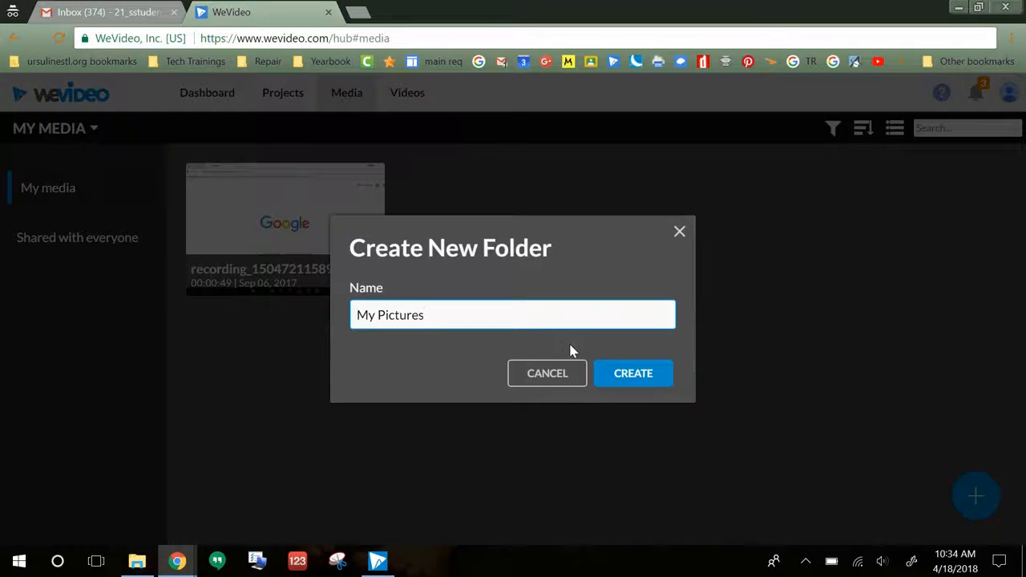
click(616, 373)
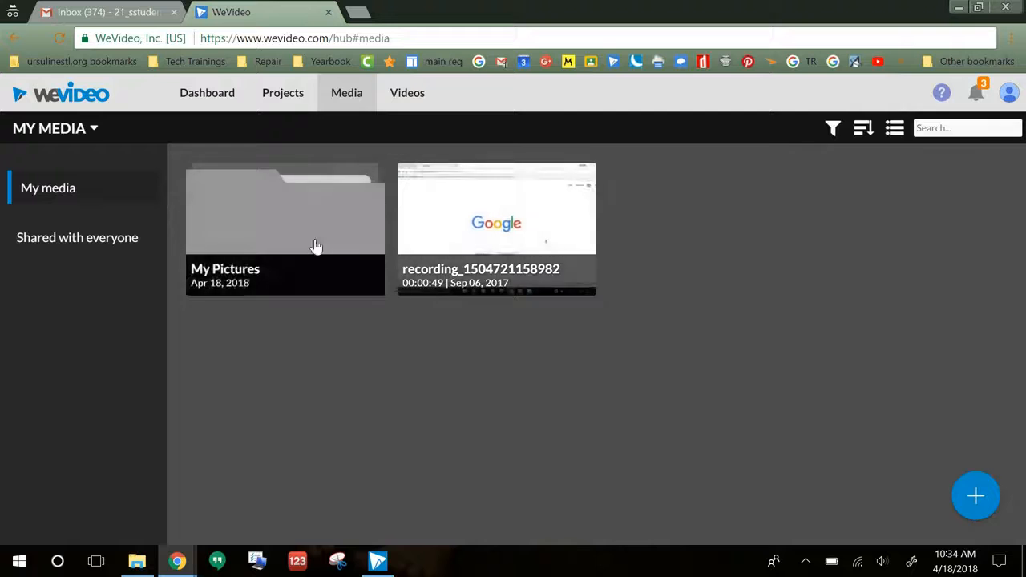
Import images 1 to 7 from the Desktop into the My Pictures folder and close the import status.
click(315, 247)
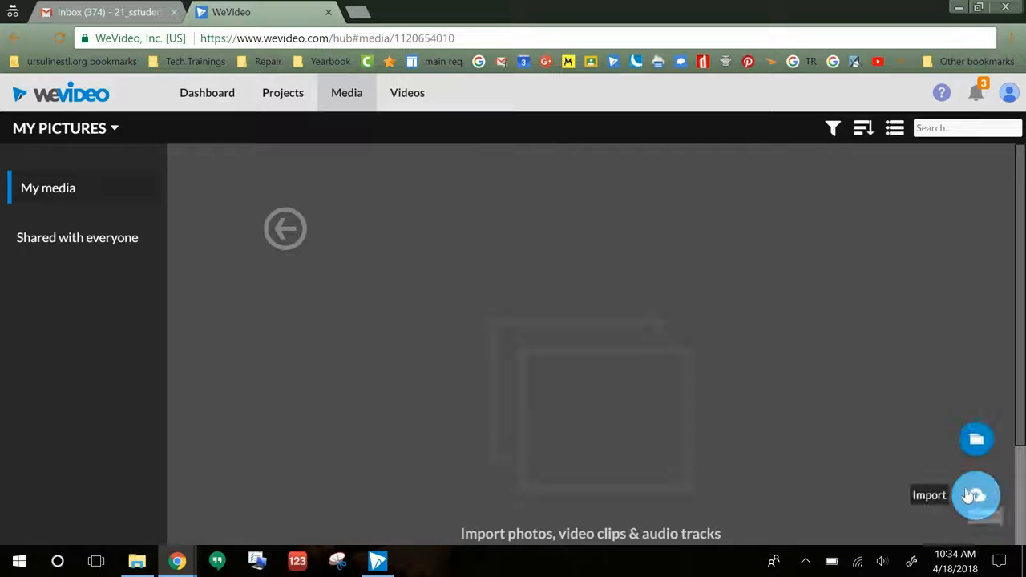
click(973, 496)
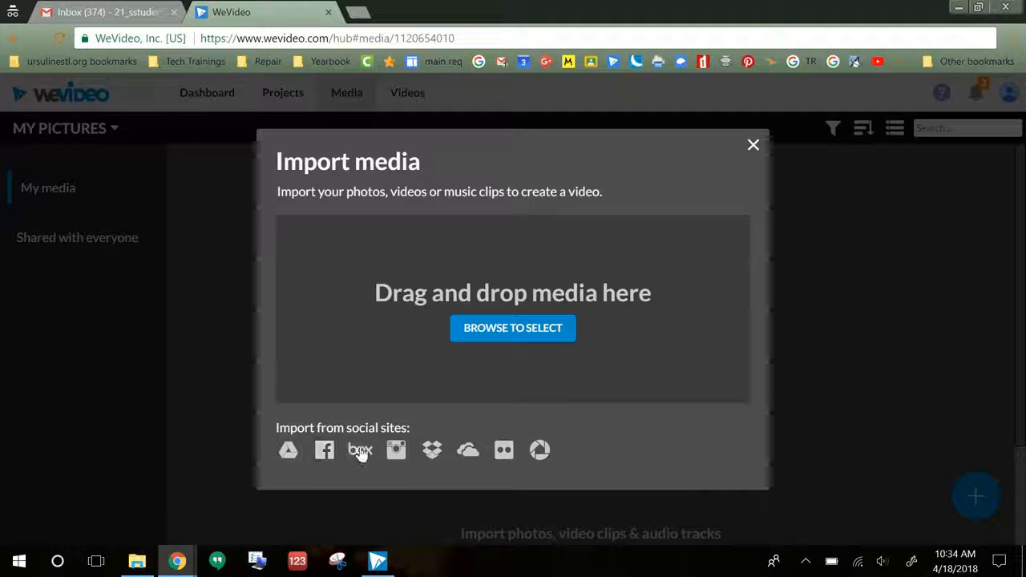
click(519, 343)
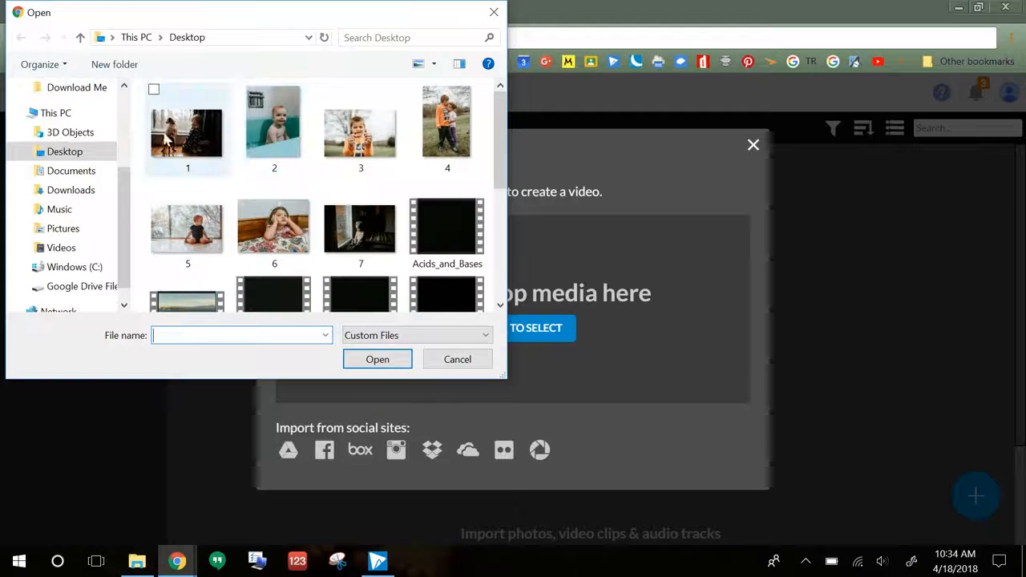
click(155, 91)
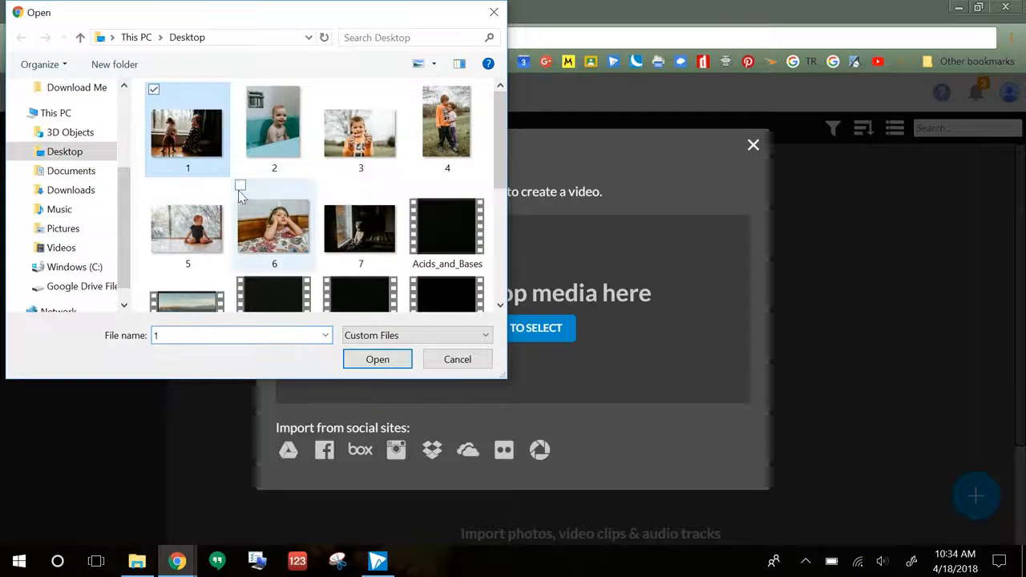
shift+click(336, 201)
click(378, 361)
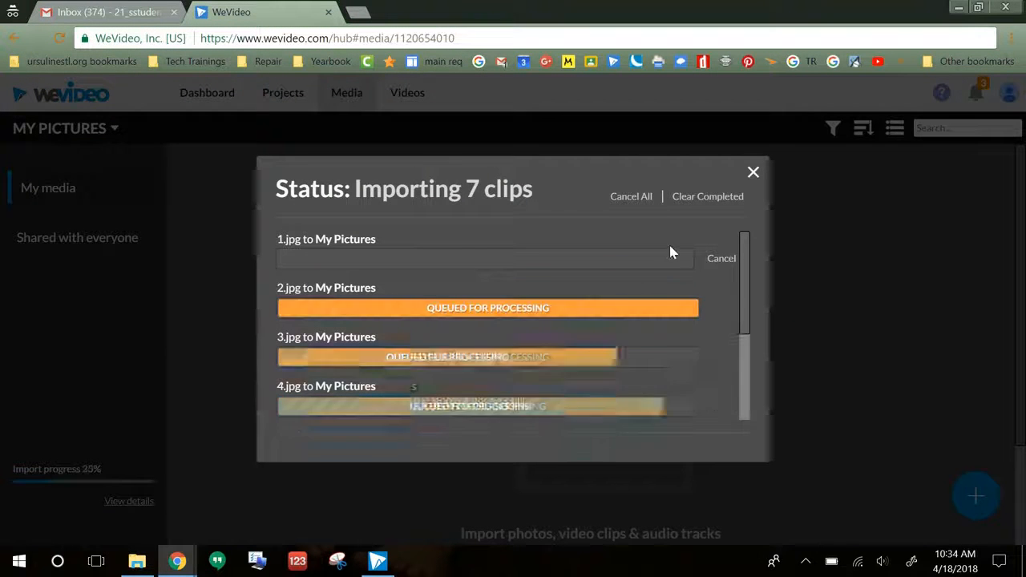
click(754, 172)
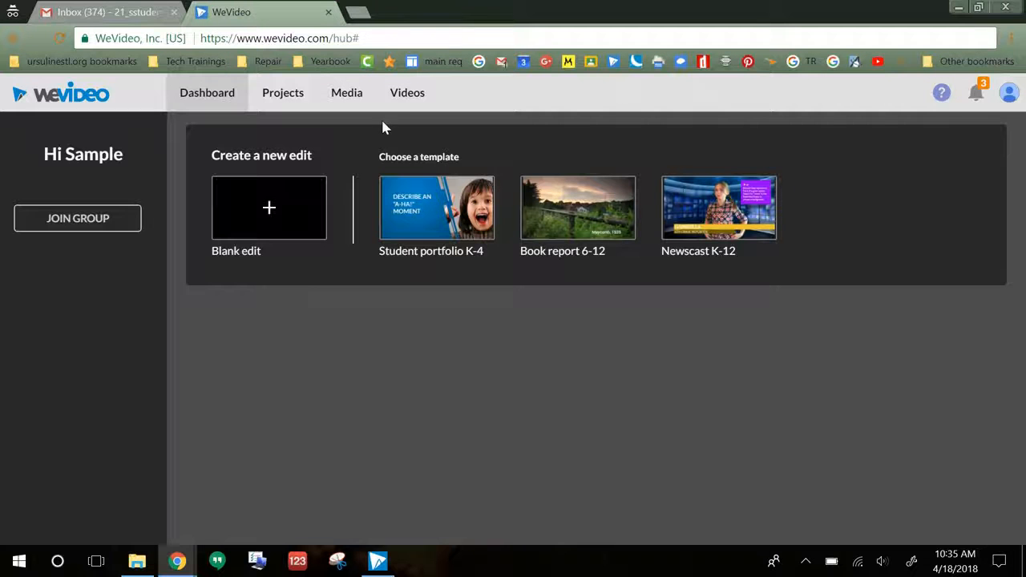
View the finished videos area and return to the dashboard.
click(396, 102)
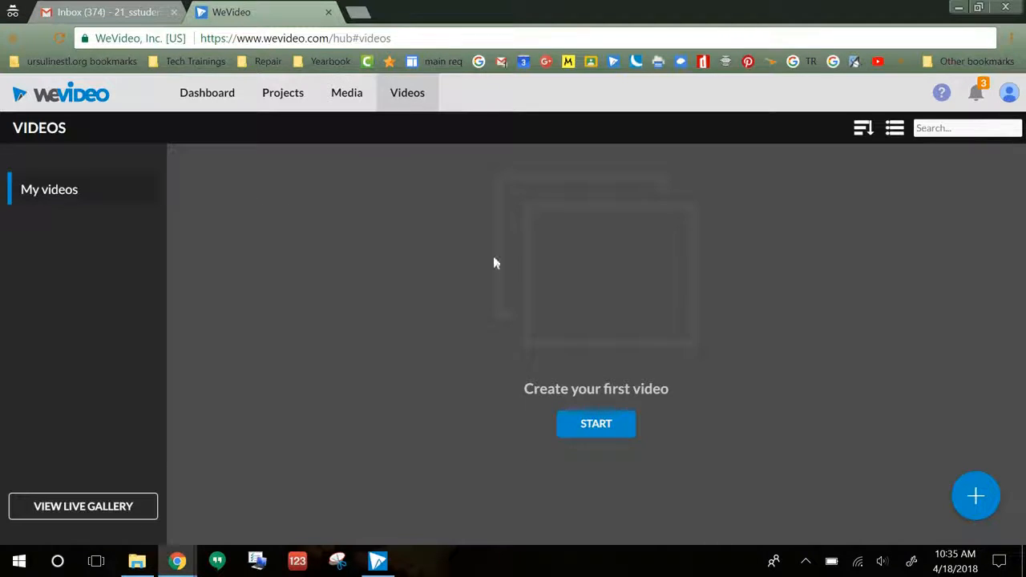
click(232, 95)
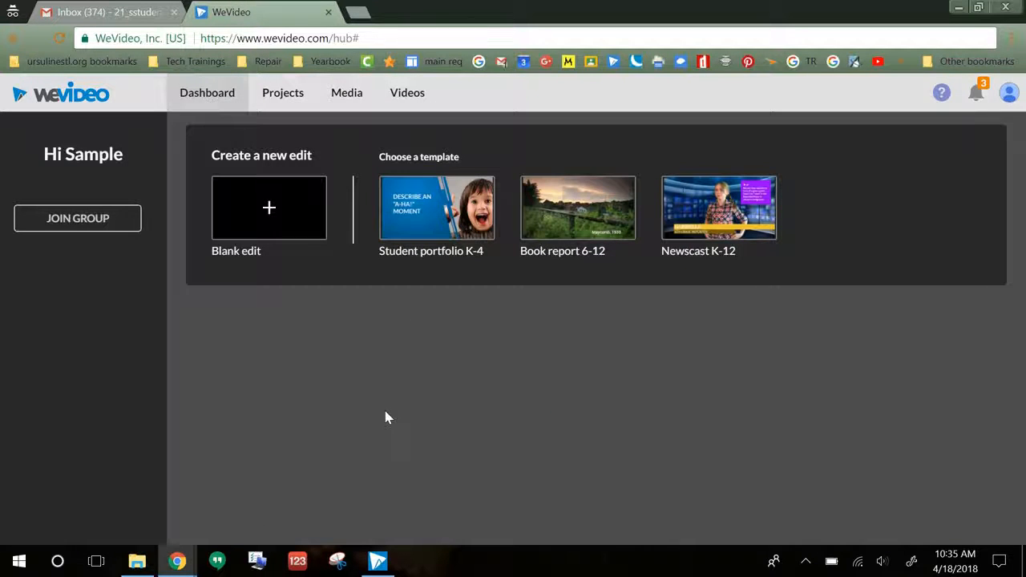
Start a blank edit and choose My Project as the project in which it is saved.
click(270, 210)
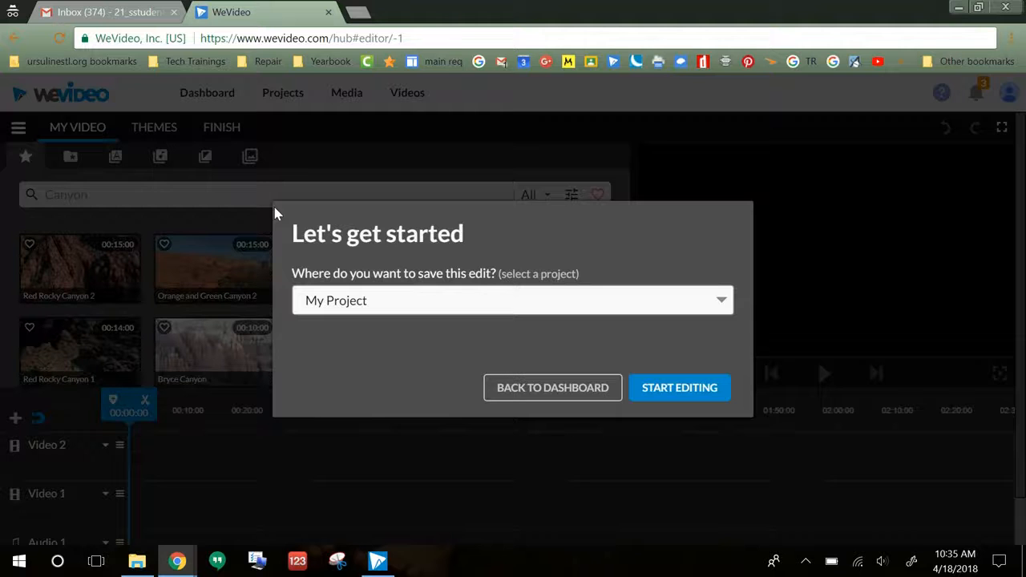
click(335, 307)
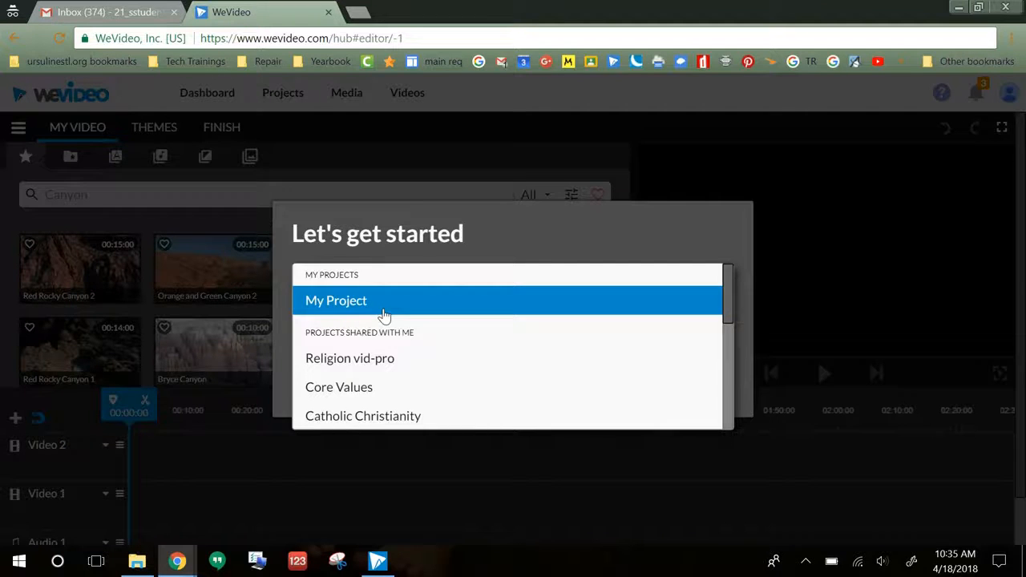
scroll(387, 387, down, 5)
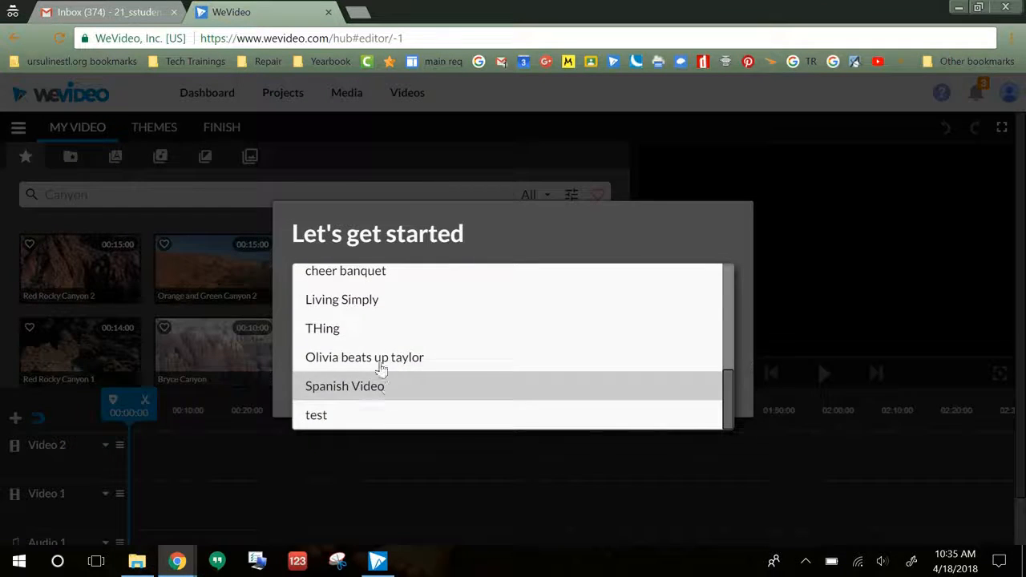
scroll(360, 332, up, 5)
click(345, 304)
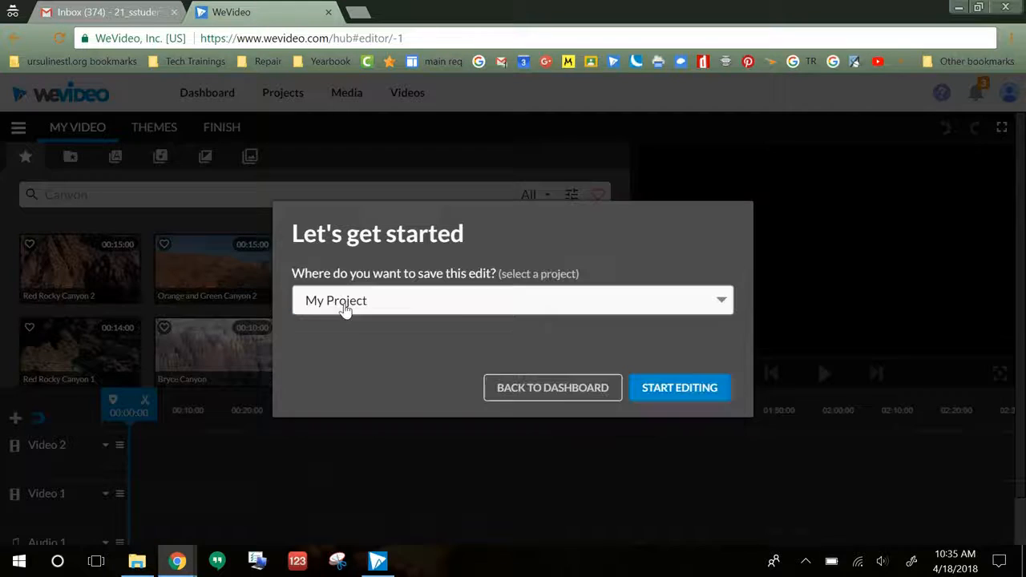
click(662, 396)
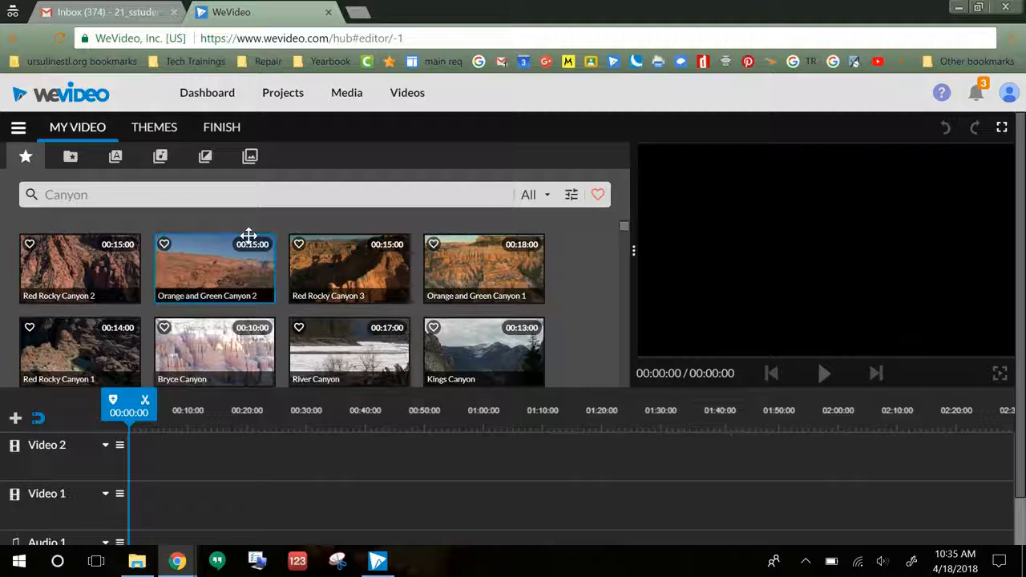
Switch the editor to the storyboard layout and back to the timeline layout.
click(18, 130)
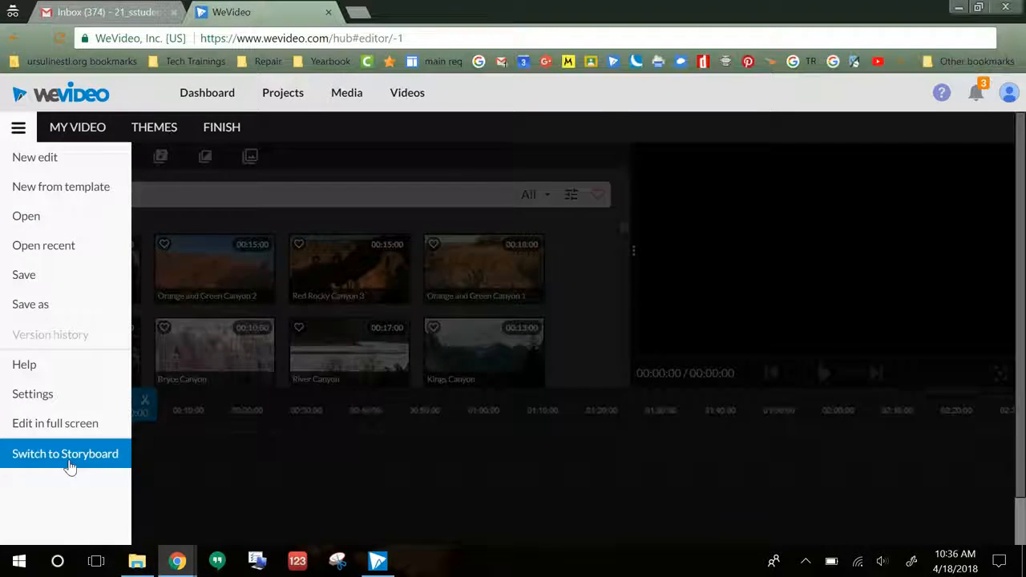
click(69, 454)
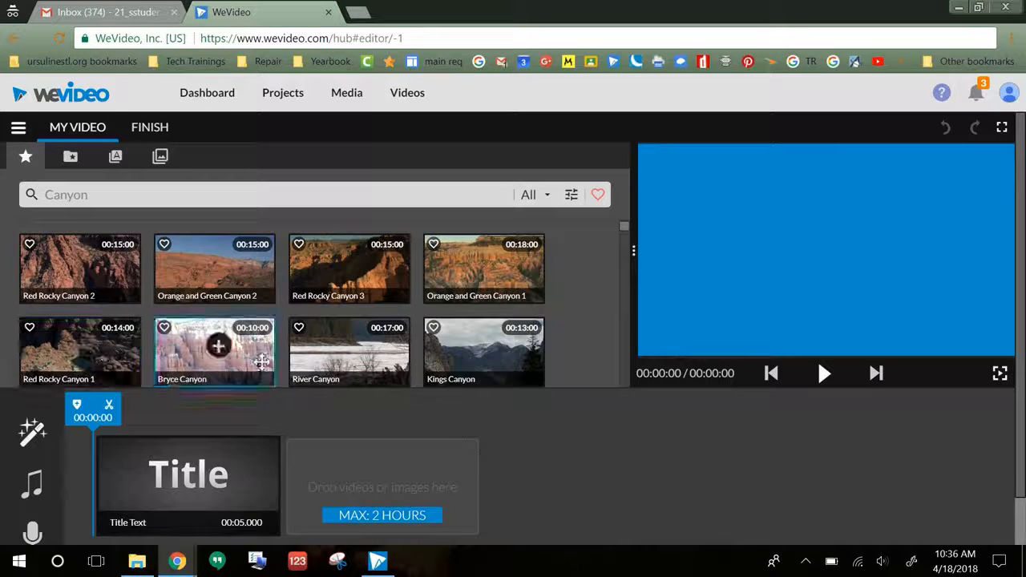
click(17, 130)
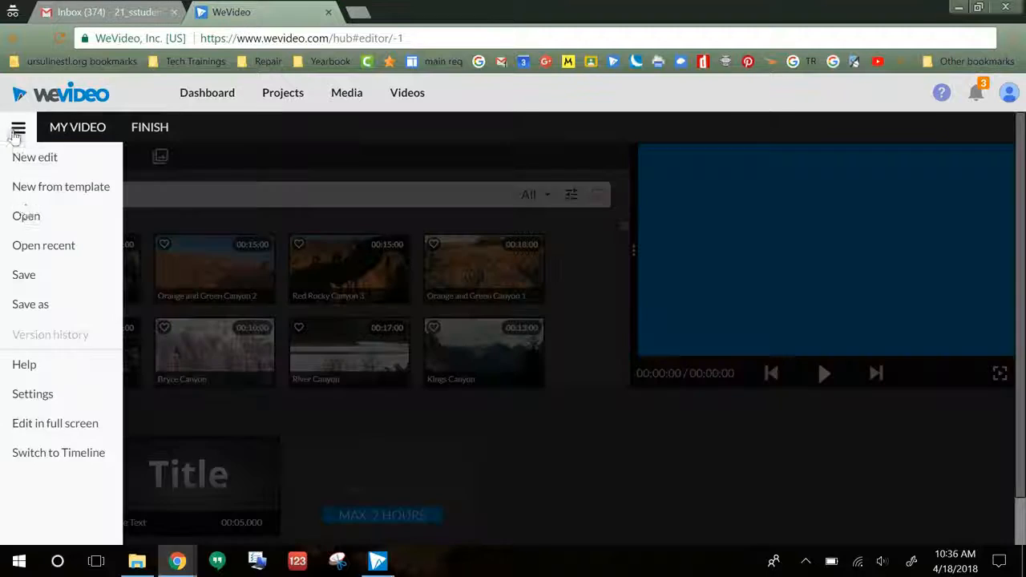
click(70, 452)
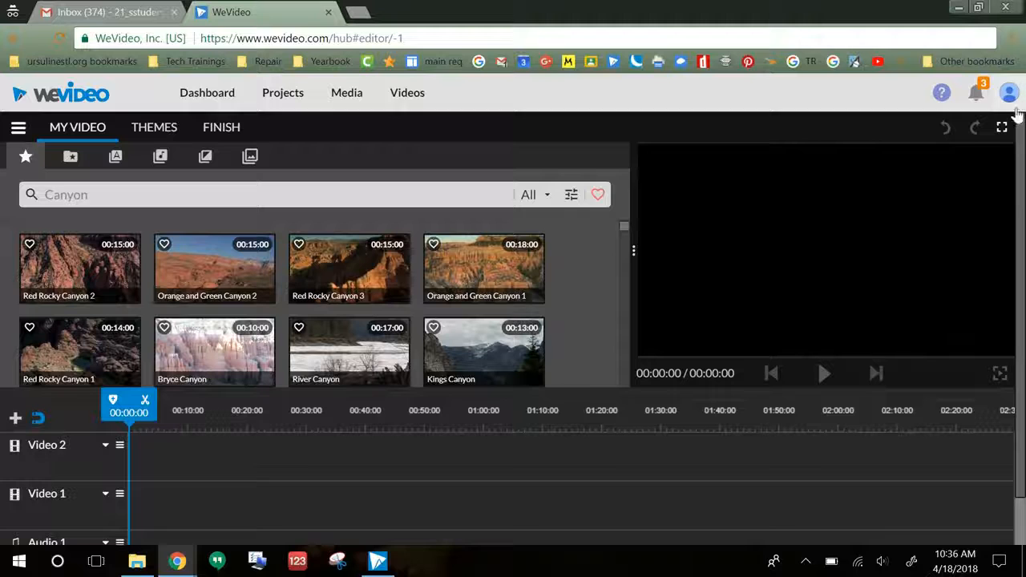
Expand the editor to full screen and preview the Orange and Green Canyon 1 clip.
right_click(1002, 127)
click(1001, 127)
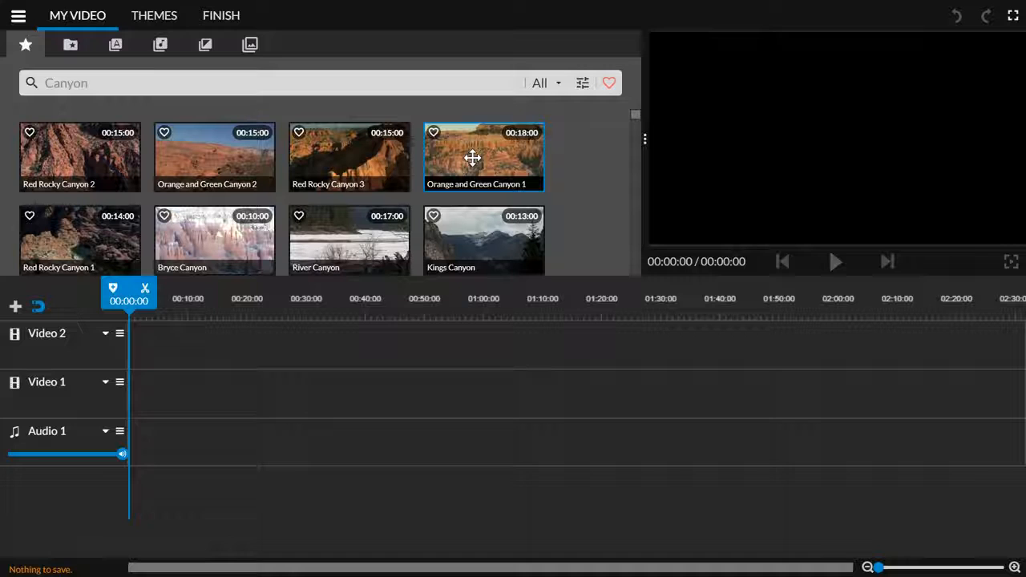
click(472, 158)
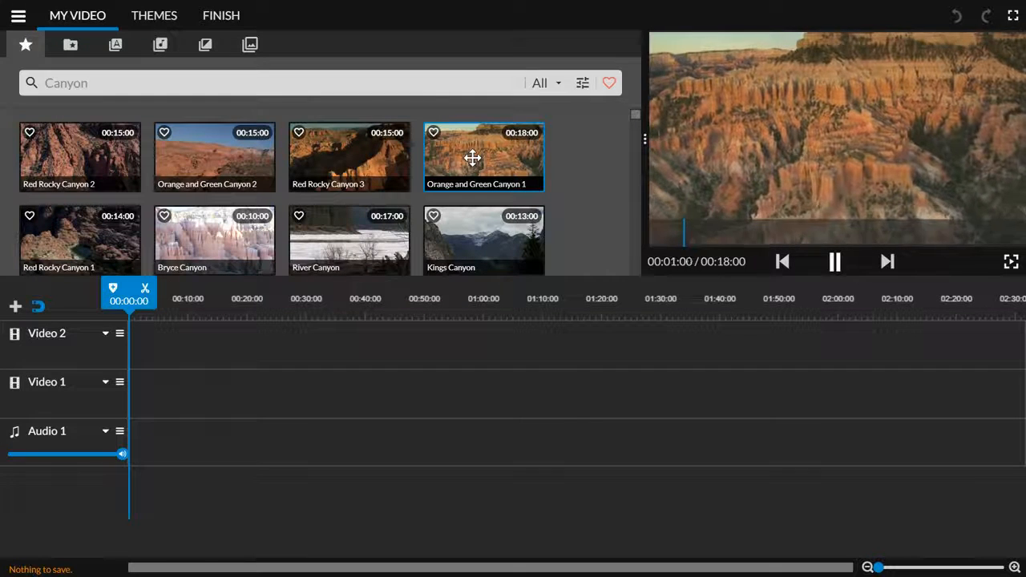
Pause the clip preview and view the options for adding a new track, leaving without adding one.
click(835, 261)
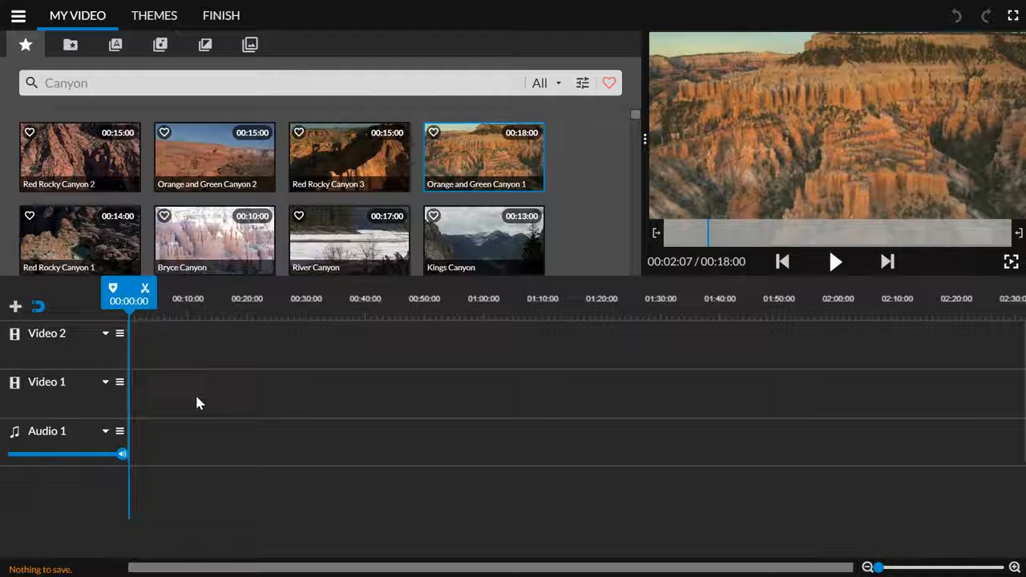
click(16, 305)
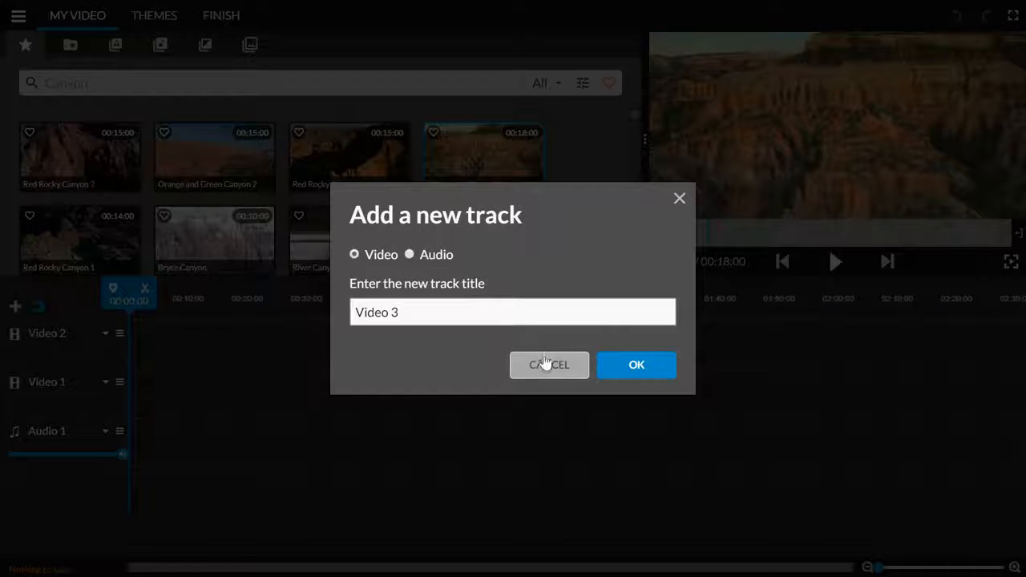
click(545, 365)
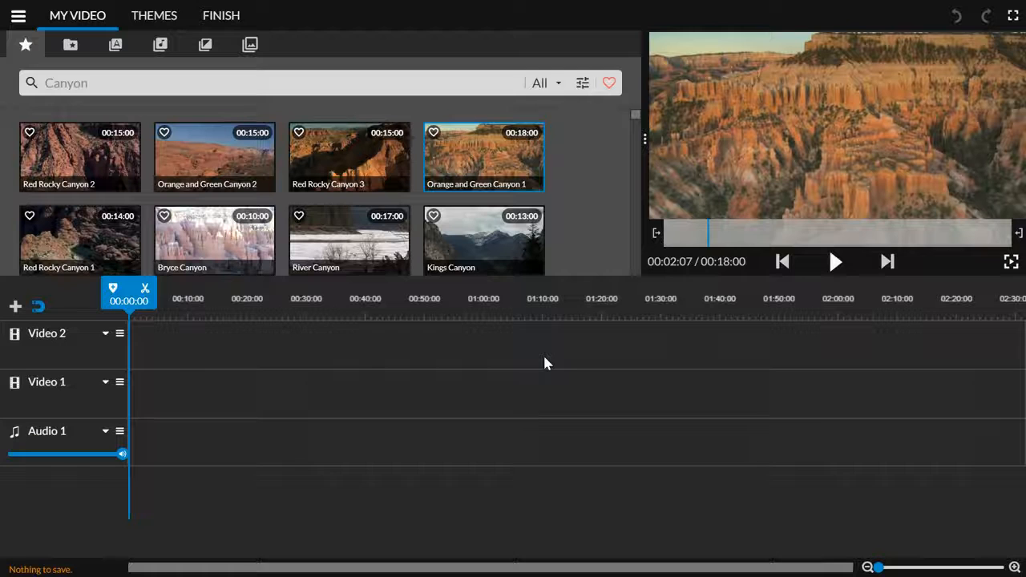
Shrink the Video 2 track to the smallest height and restore it to the medium height.
click(105, 334)
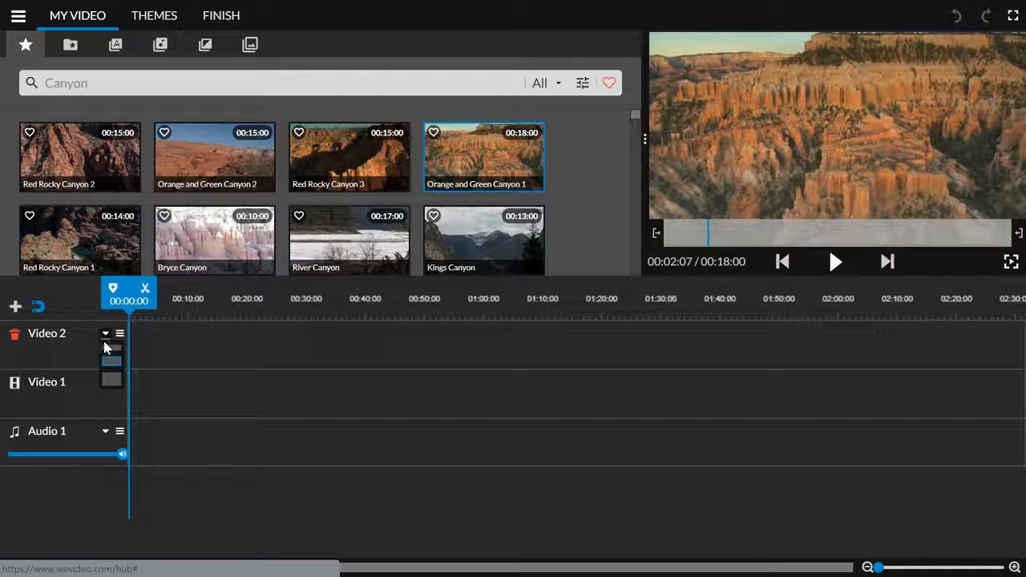
click(112, 348)
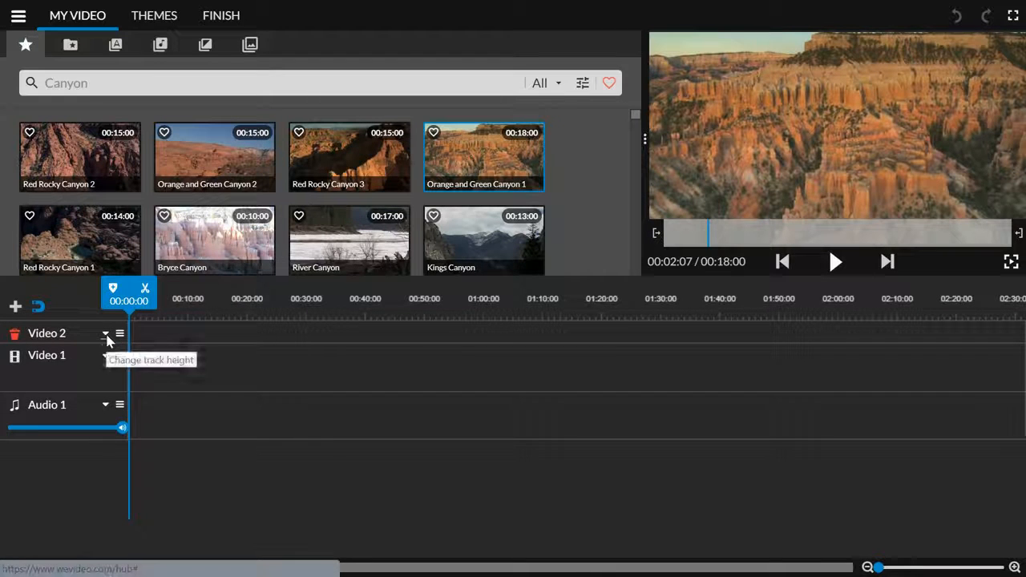
click(116, 359)
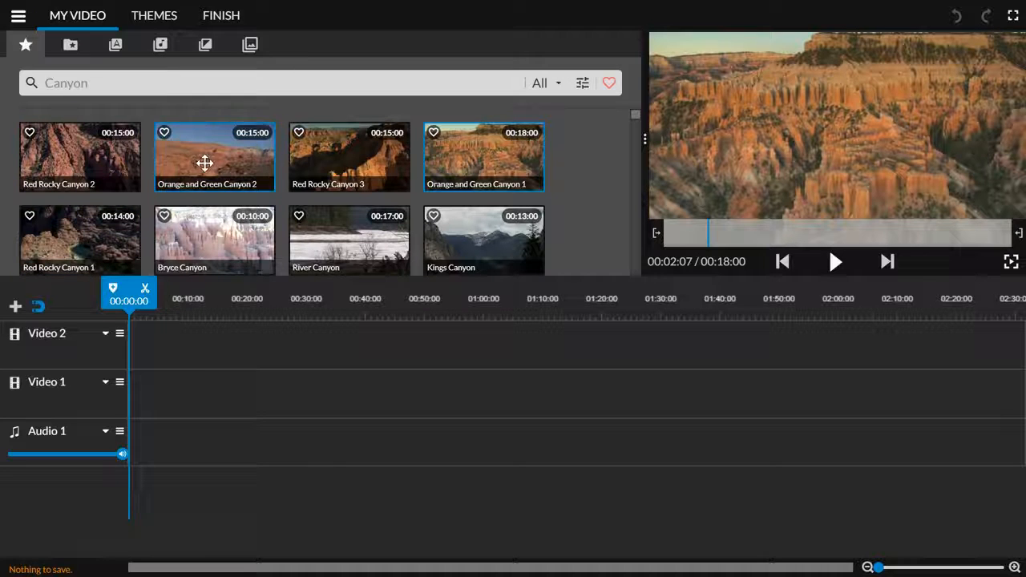
Browse the available video themes and leave the theme selection without applying one.
click(155, 17)
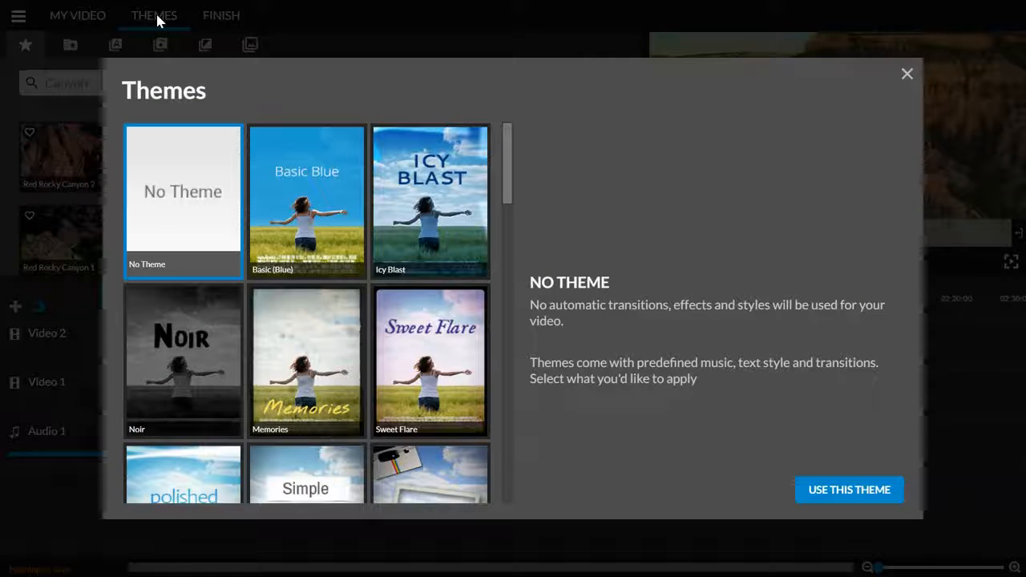
mouse_move(505, 165)
mouse_down()
mouse_move(511, 503)
mouse_move(526, 315)
mouse_move(509, 144)
mouse_up()
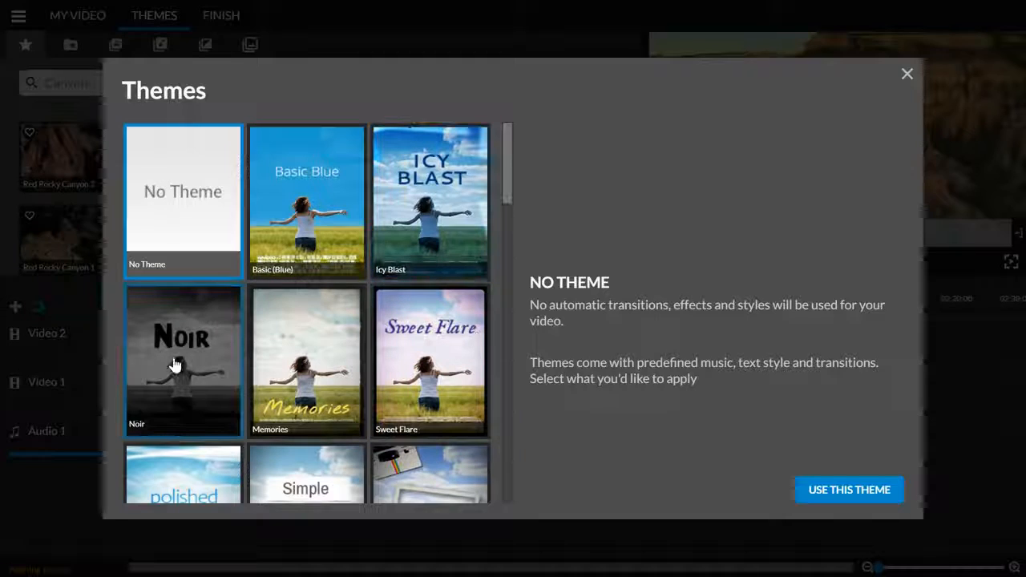
scroll(221, 350, down, 1)
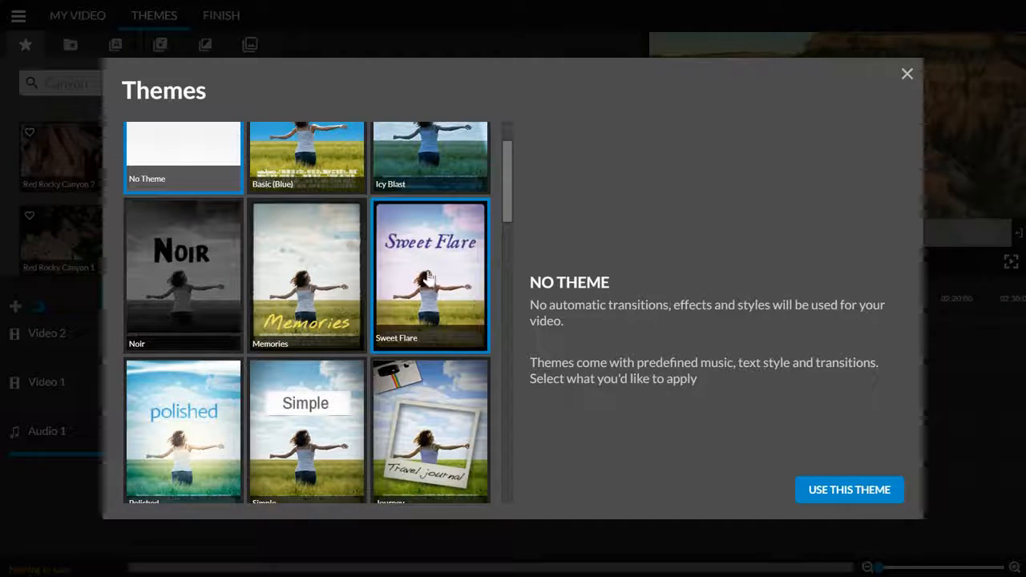
scroll(281, 256, down, 2)
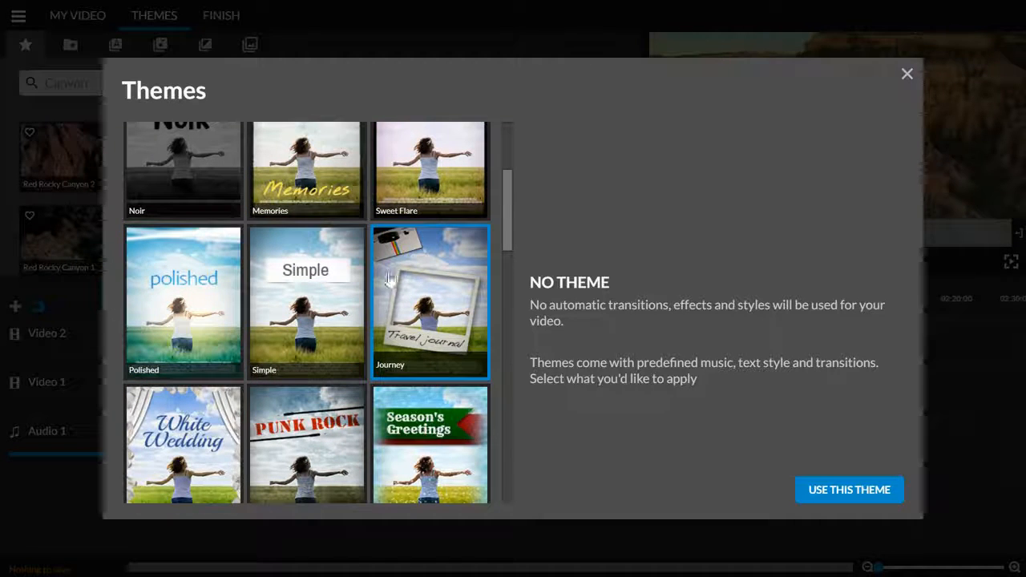
scroll(251, 352, up, 3)
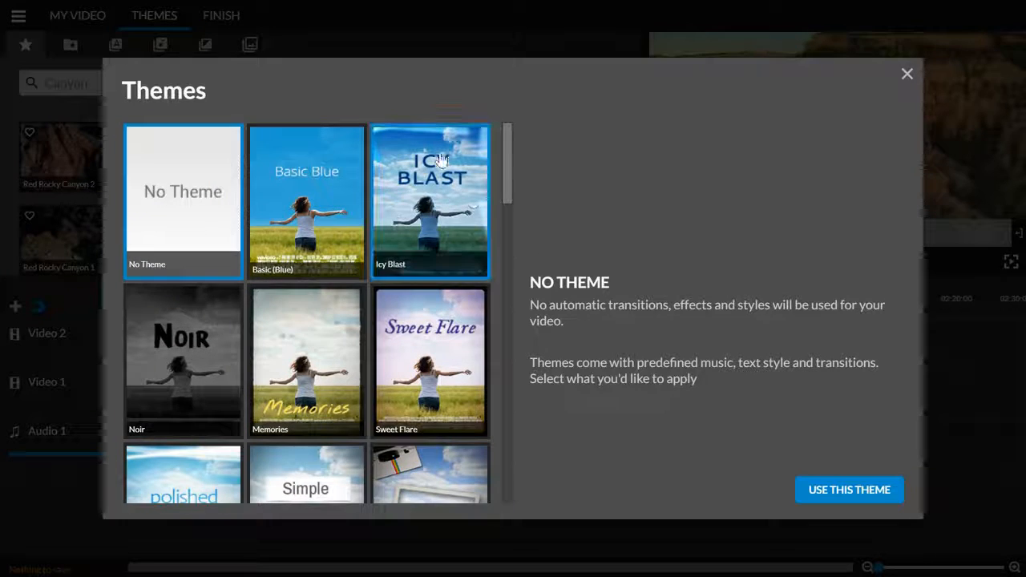
click(907, 74)
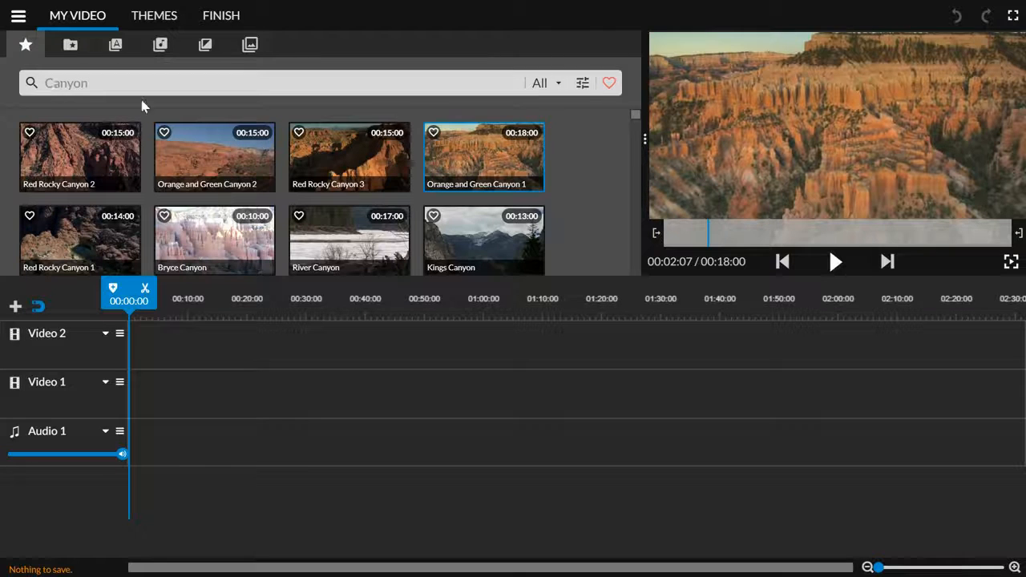
Search the stock media for "biking" and preview the Bikers and Joggers in Street clip.
scroll(333, 155, down, 10)
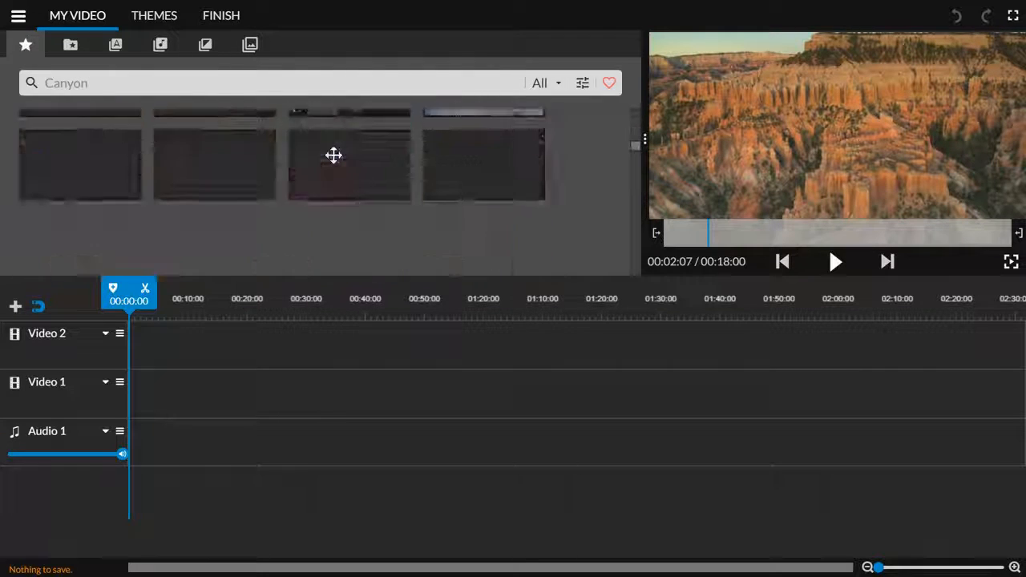
scroll(334, 156, up, 10)
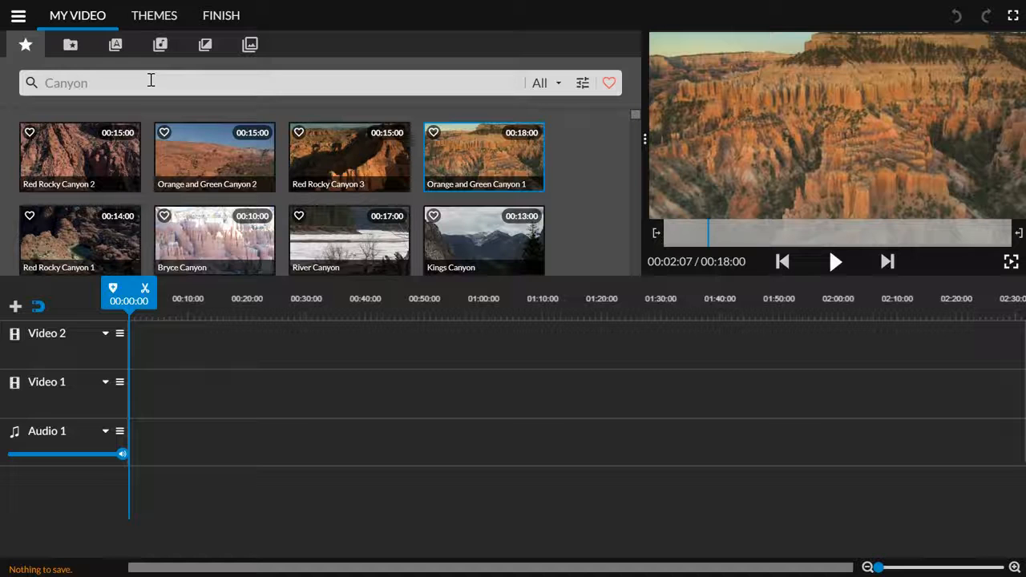
scroll(248, 135, down, 5)
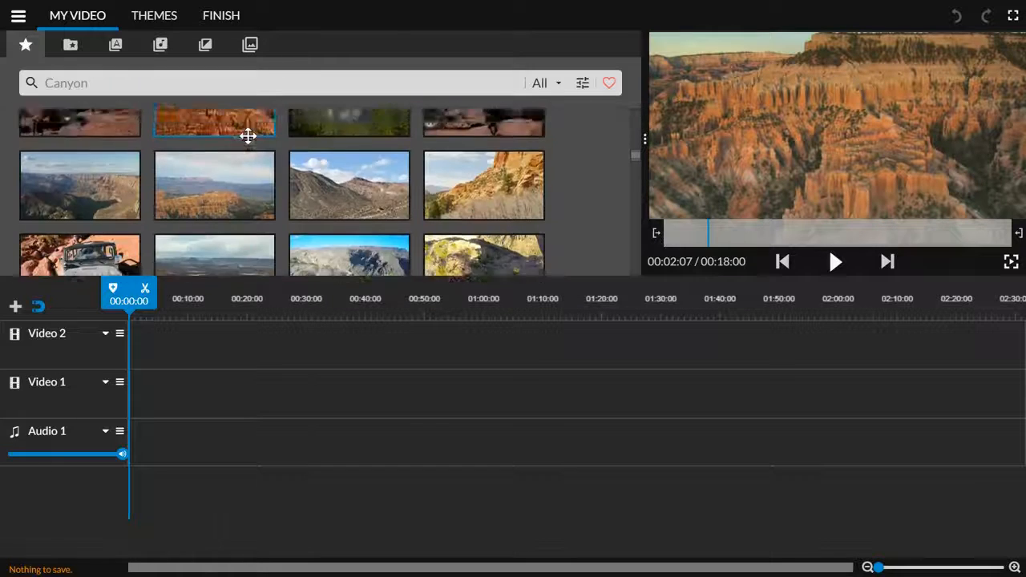
scroll(248, 135, up, 5)
double_click(85, 82)
text(biking)
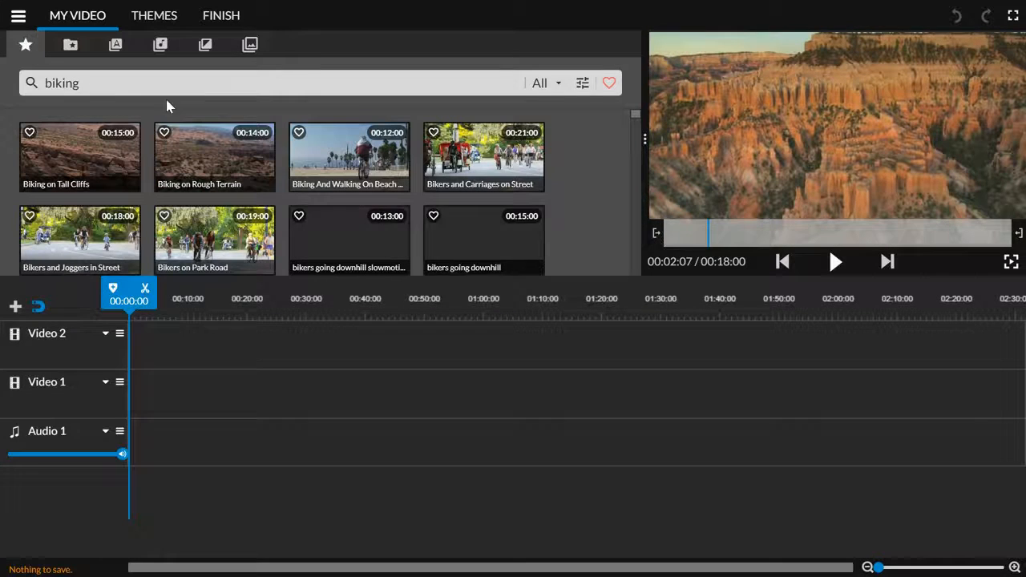
click(64, 248)
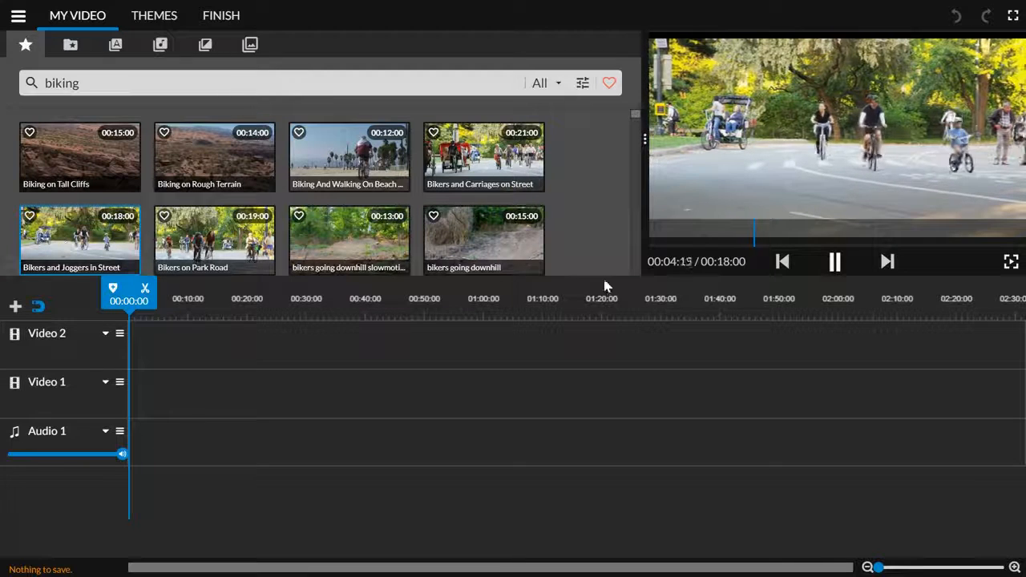
click(834, 263)
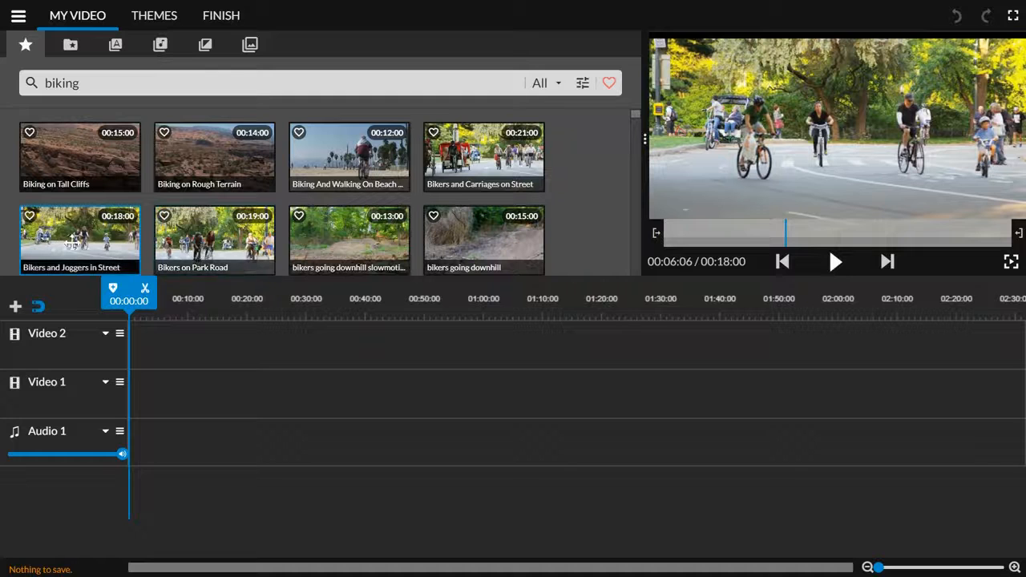
Search the stock media for "doctor" and browse the matching clips.
drag(85, 83, 32, 84)
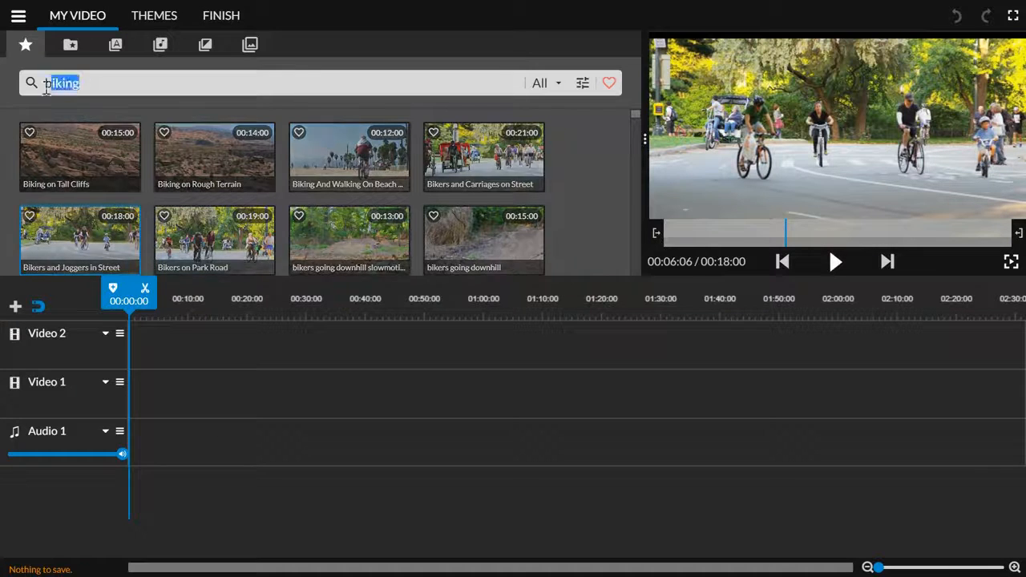
text(doctor)
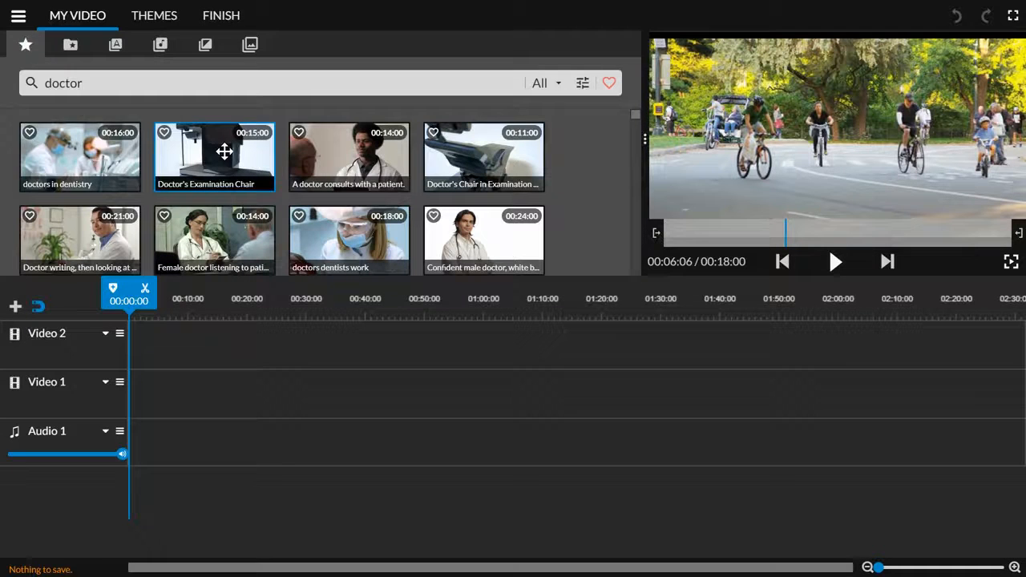
scroll(377, 204, down, 2)
scroll(375, 205, down, 2)
scroll(375, 200, up, 1)
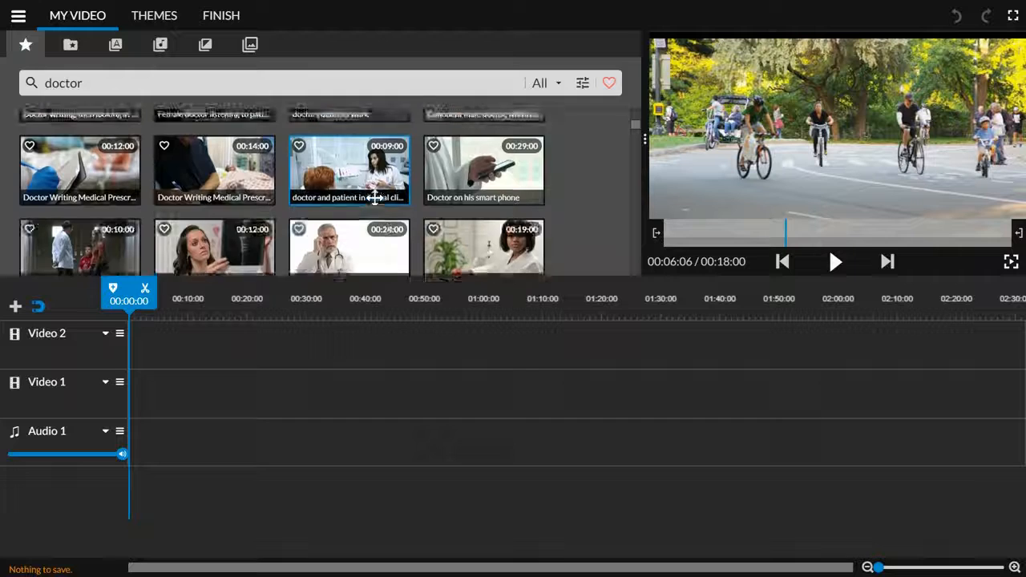
scroll(376, 200, up, 3)
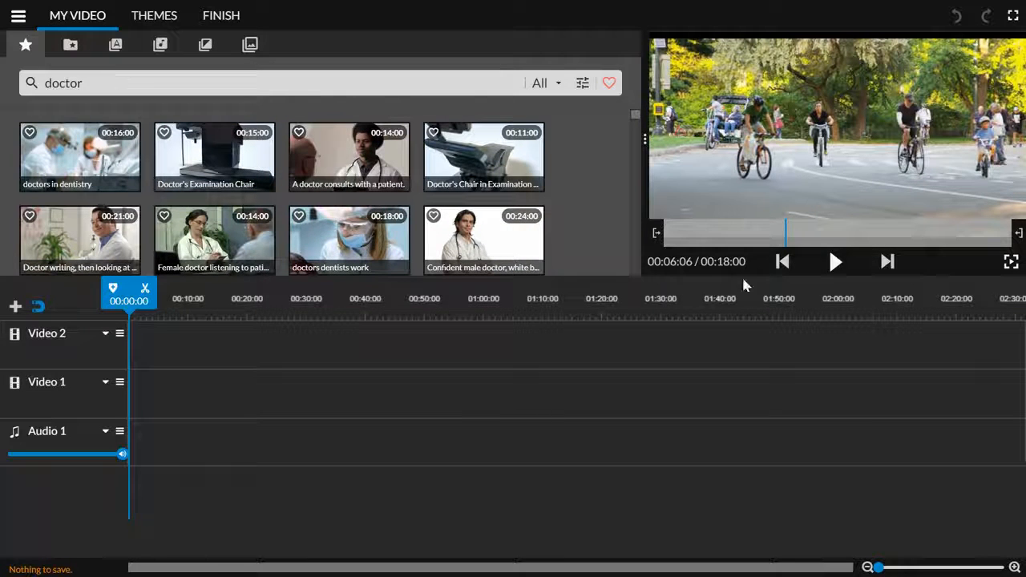
Trim the previewed bikers clip to a short middle section and reset both trim points to the full clip.
drag(1017, 234, 785, 234)
drag(656, 233, 743, 225)
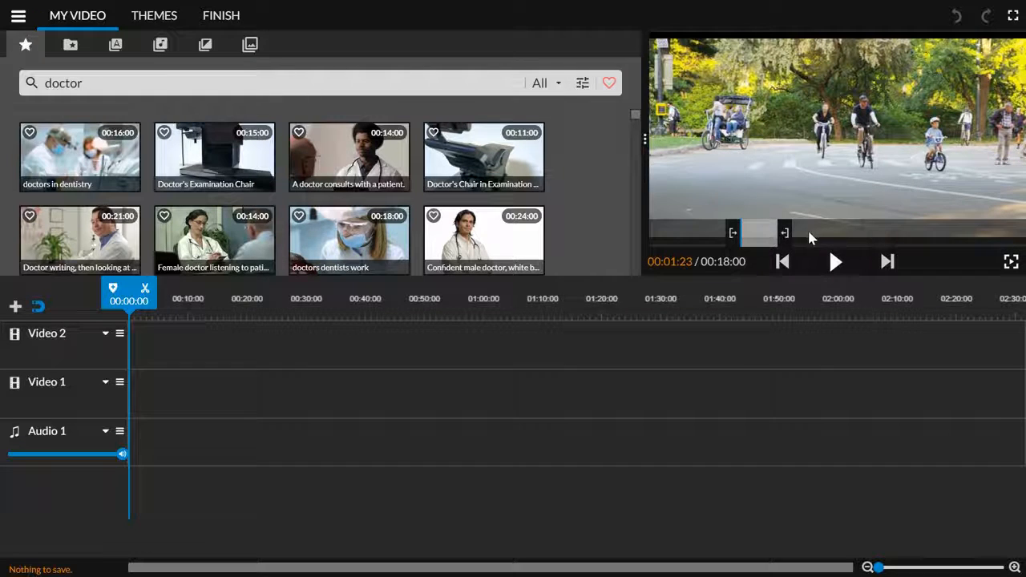
drag(785, 234, 999, 209)
drag(731, 232, 643, 234)
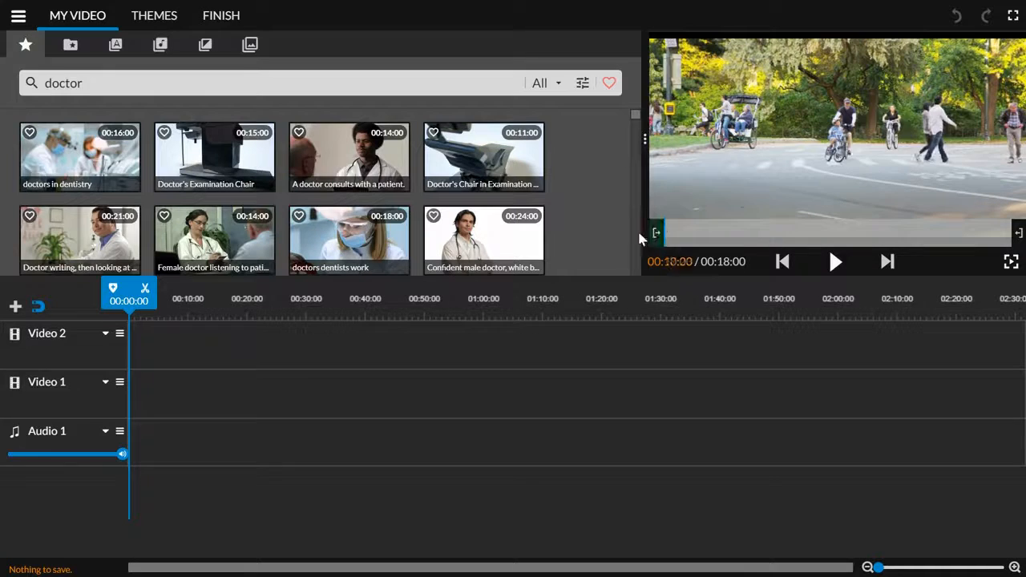
Show the personal media, look through the pictures in the My Pictures folder, and return to My media.
click(70, 46)
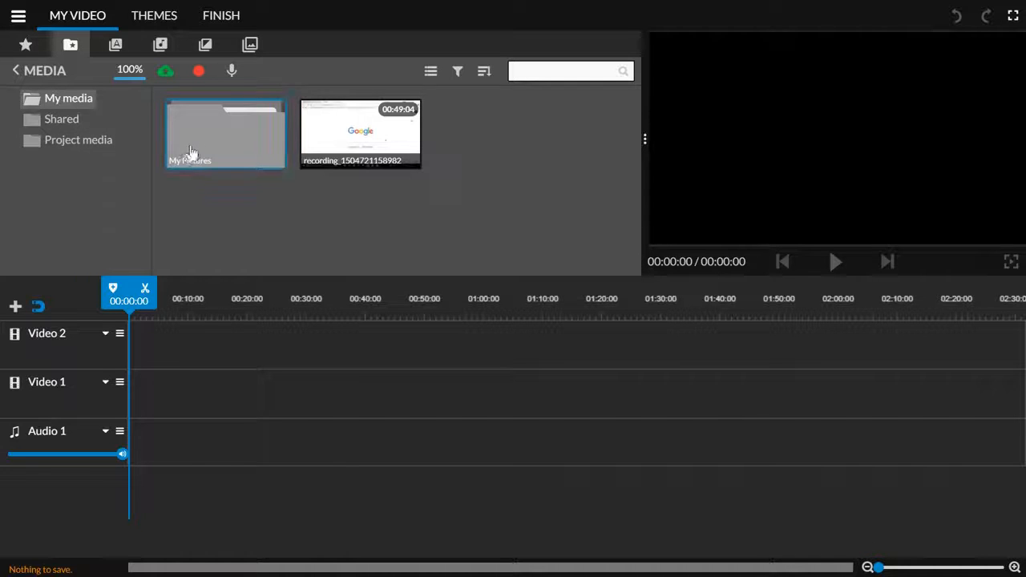
double_click(214, 127)
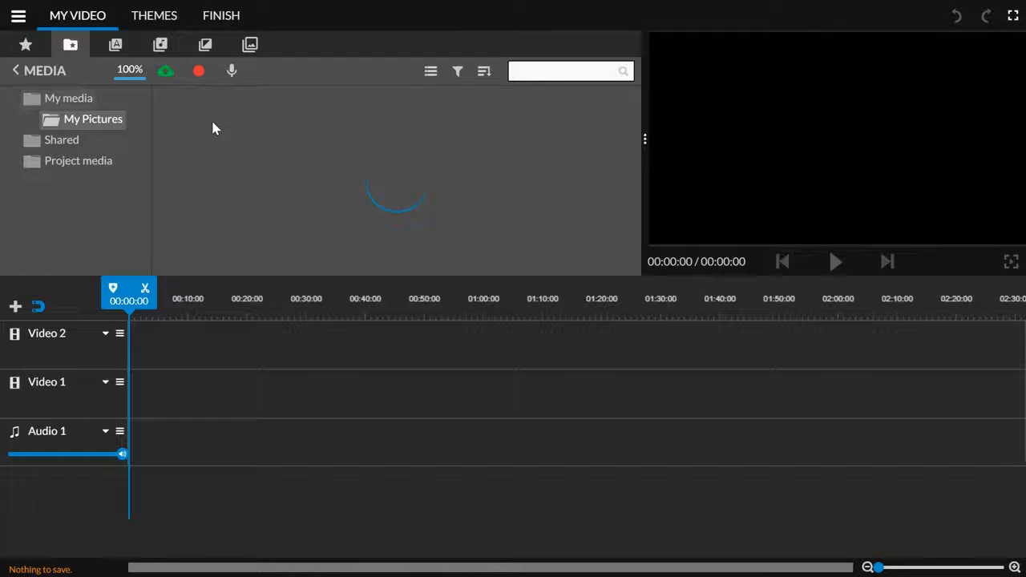
scroll(474, 186, down, 2)
scroll(473, 190, up, 2)
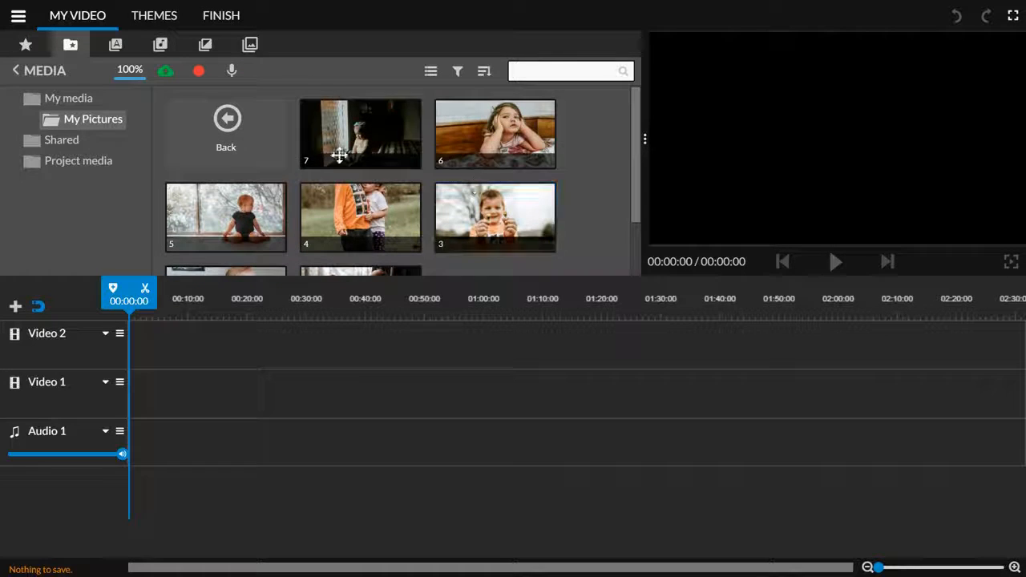
click(220, 141)
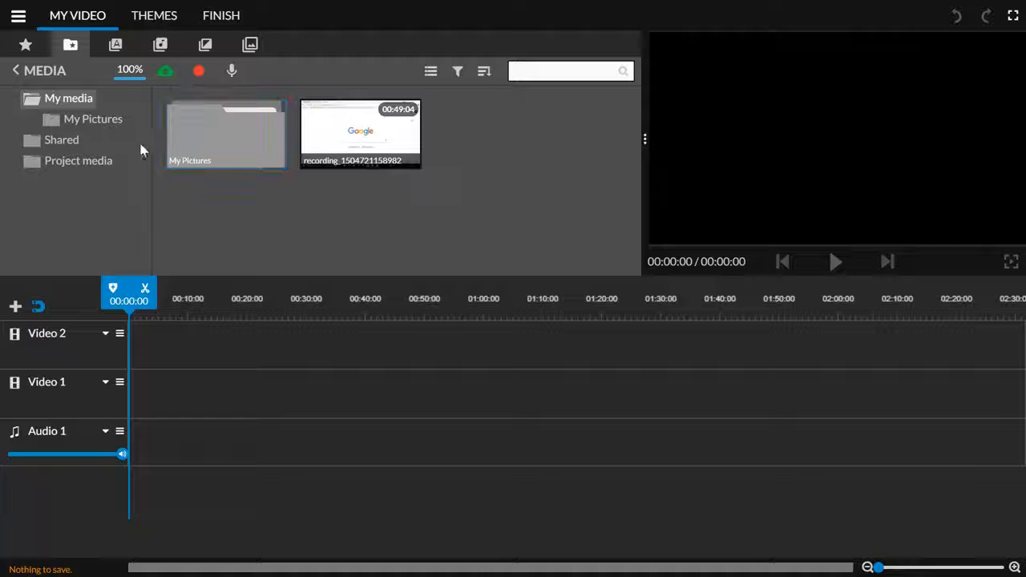
click(72, 101)
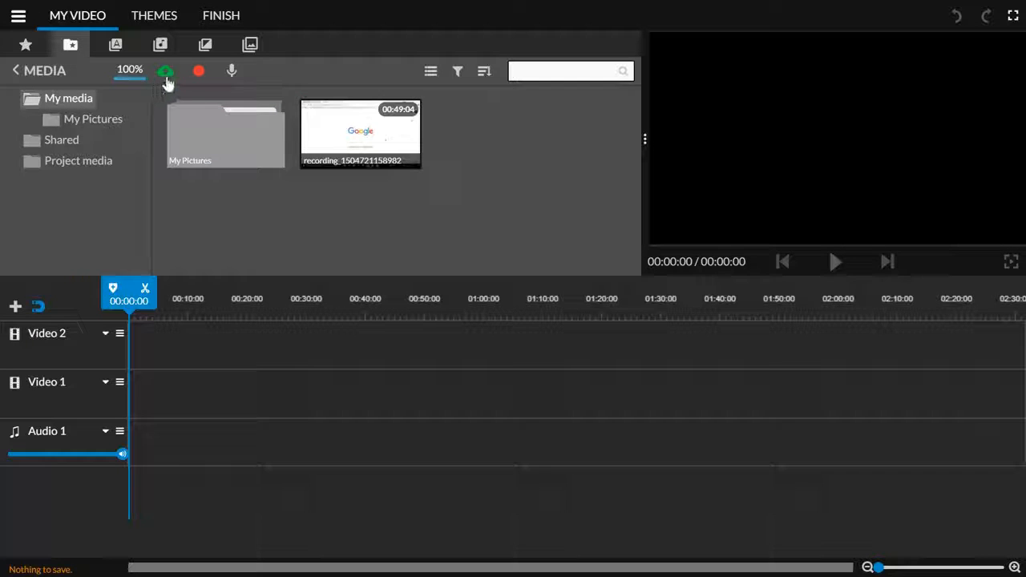
Import pictures 1 through 7 from the Desktop into the My media folder.
click(165, 73)
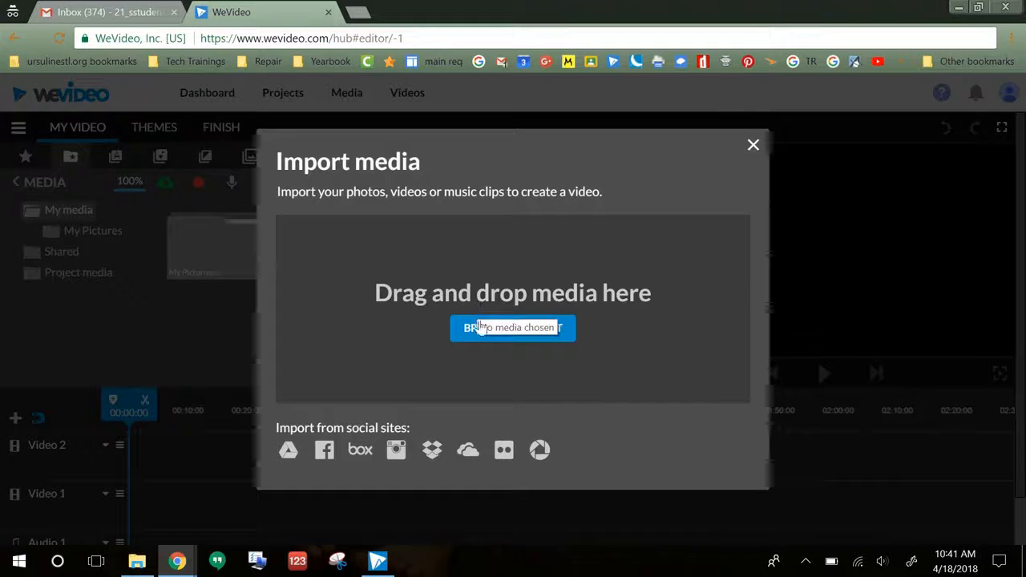
click(479, 327)
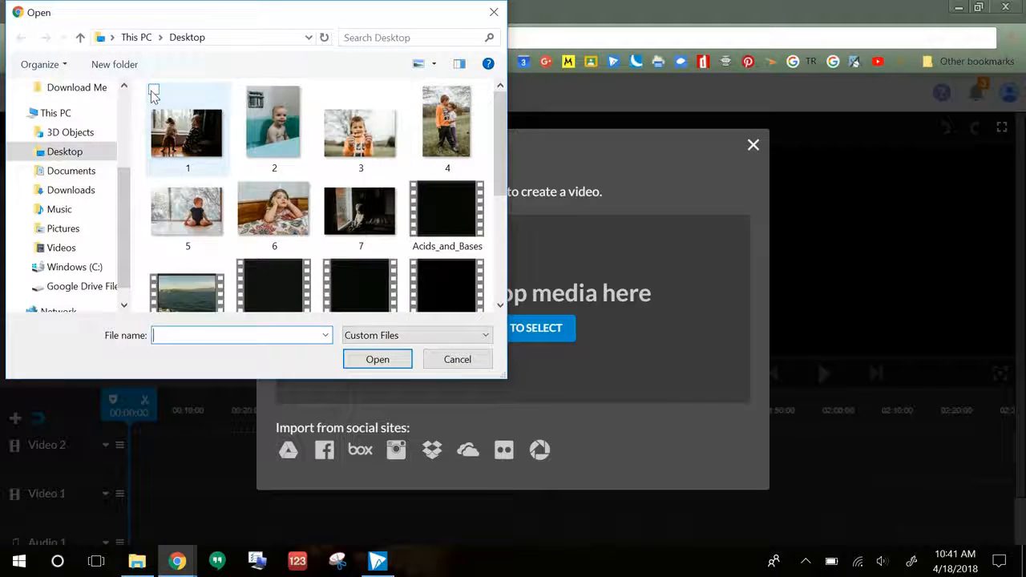
click(154, 90)
click(327, 186)
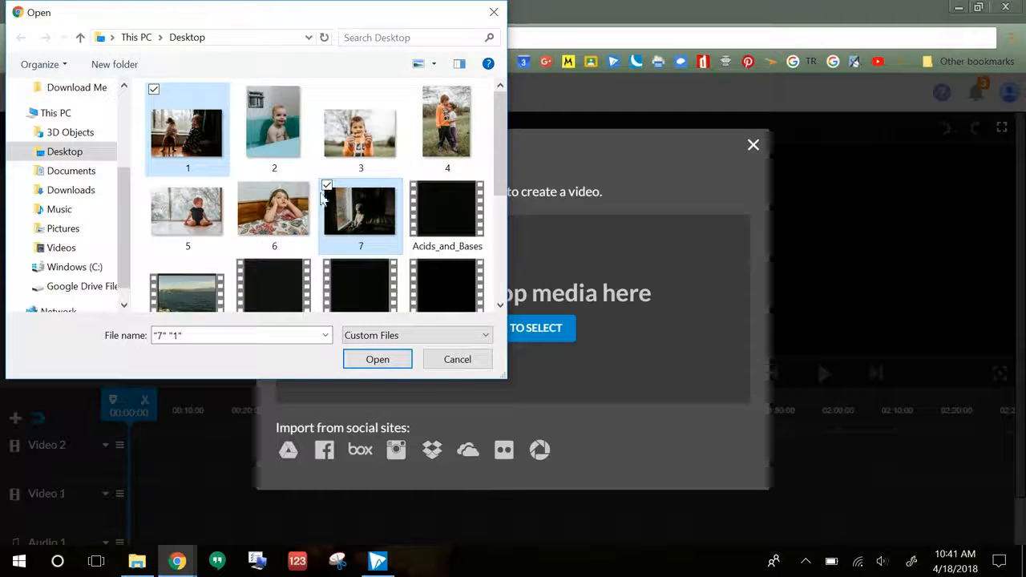
click(154, 89)
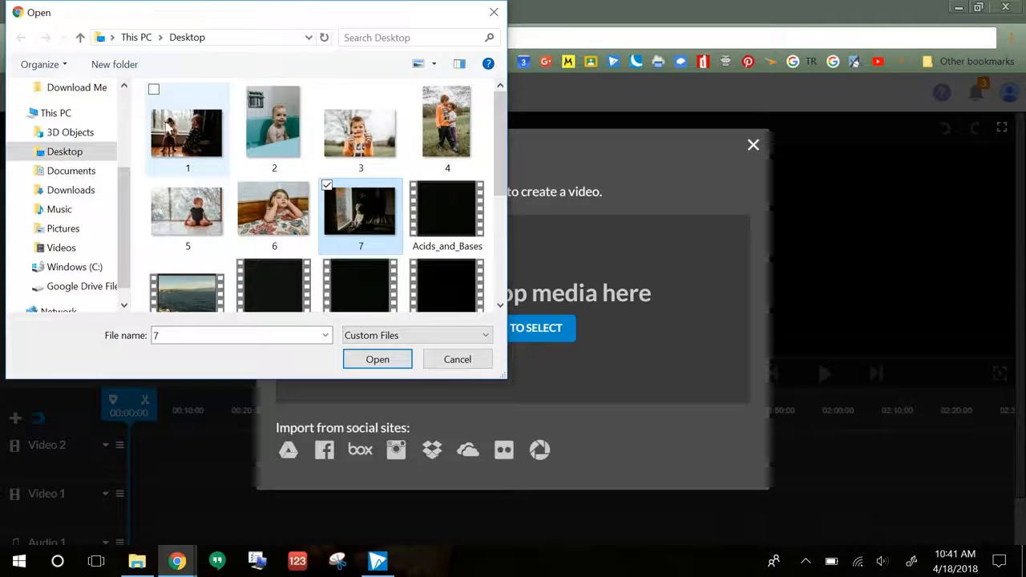
shift+click(167, 127)
click(401, 357)
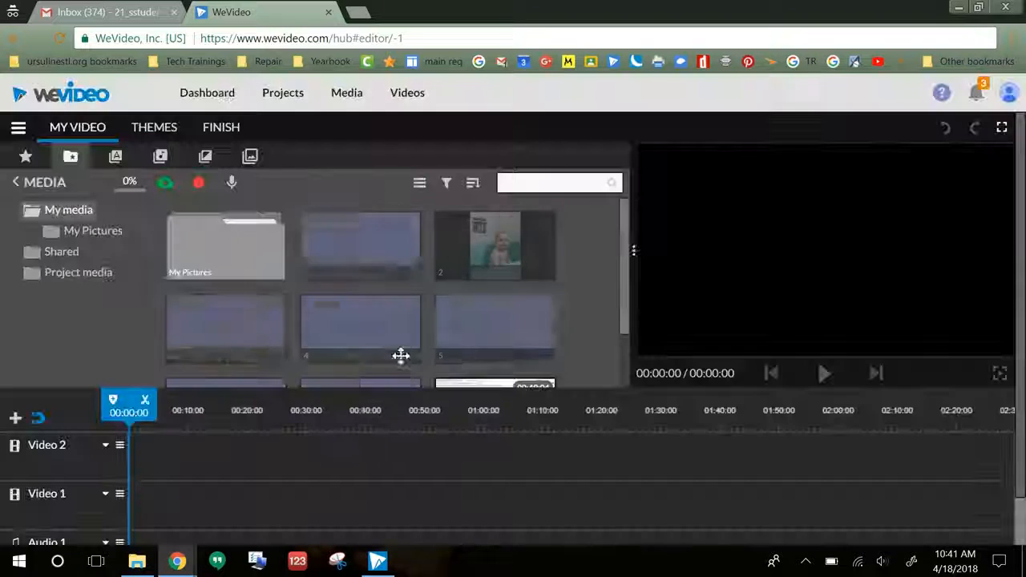
scroll(565, 293, down, 2)
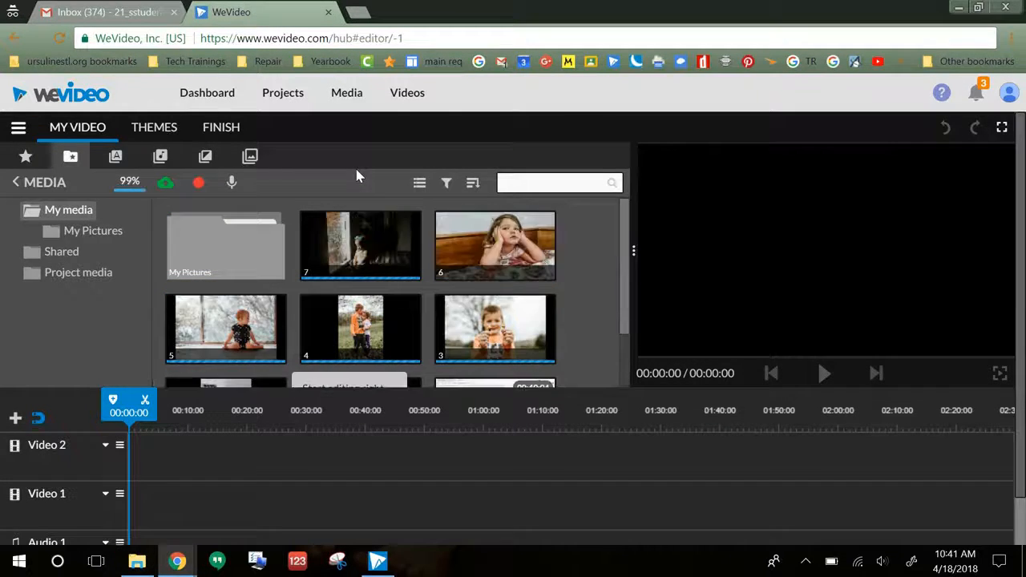
Try to start a screen recording and cancel the installation of the recording extension.
click(199, 185)
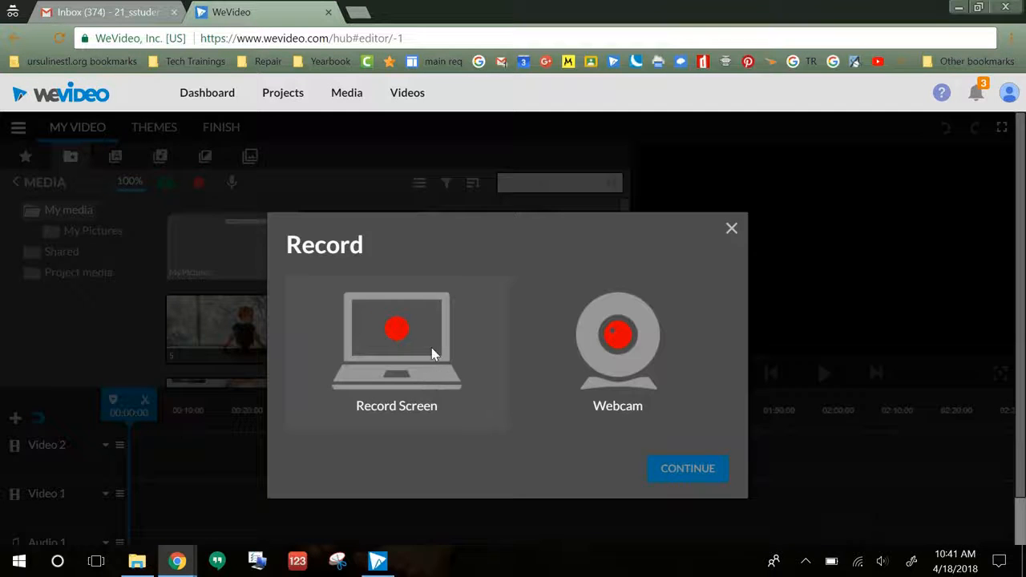
click(431, 351)
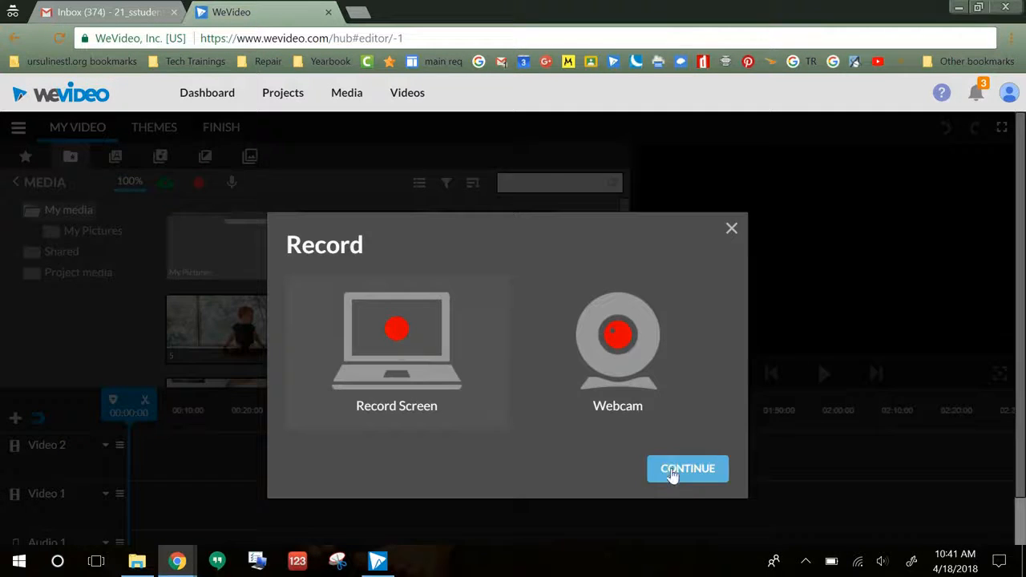
click(672, 471)
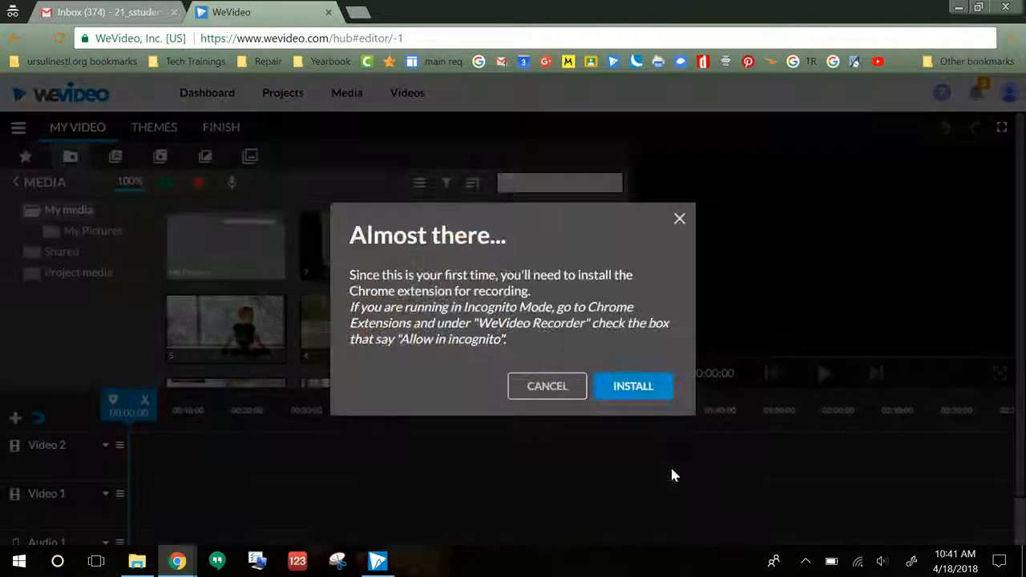
click(557, 393)
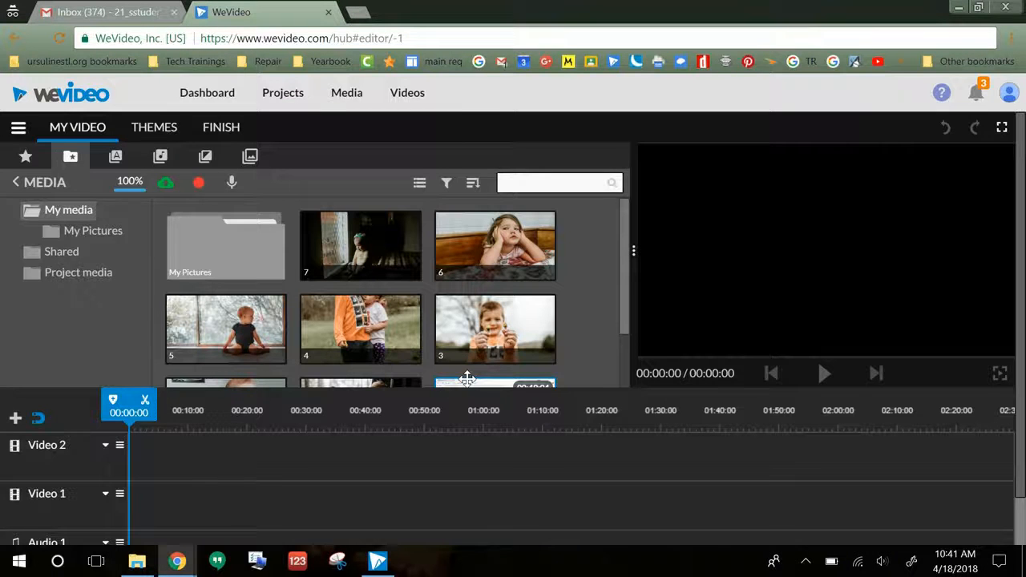
Return to the personal media, look at the recording options and the WeVideo Screen Recorder window, and dismiss both.
click(206, 156)
click(117, 157)
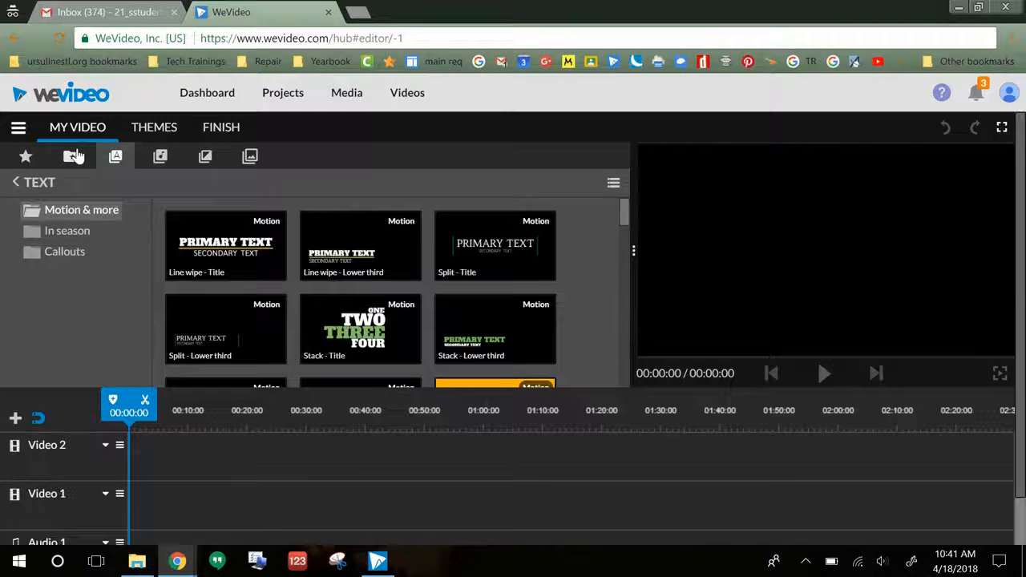
click(71, 157)
click(200, 184)
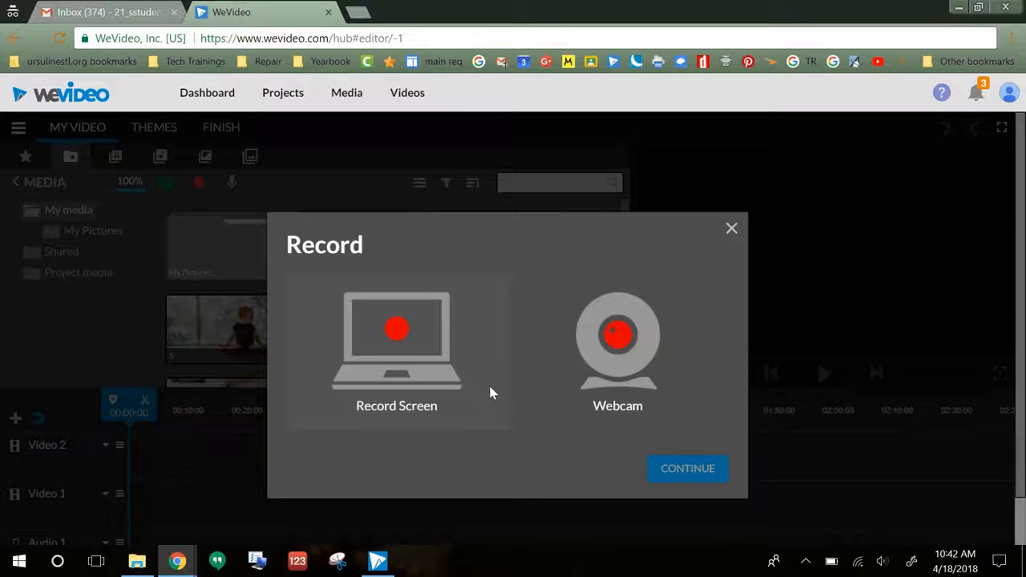
click(377, 560)
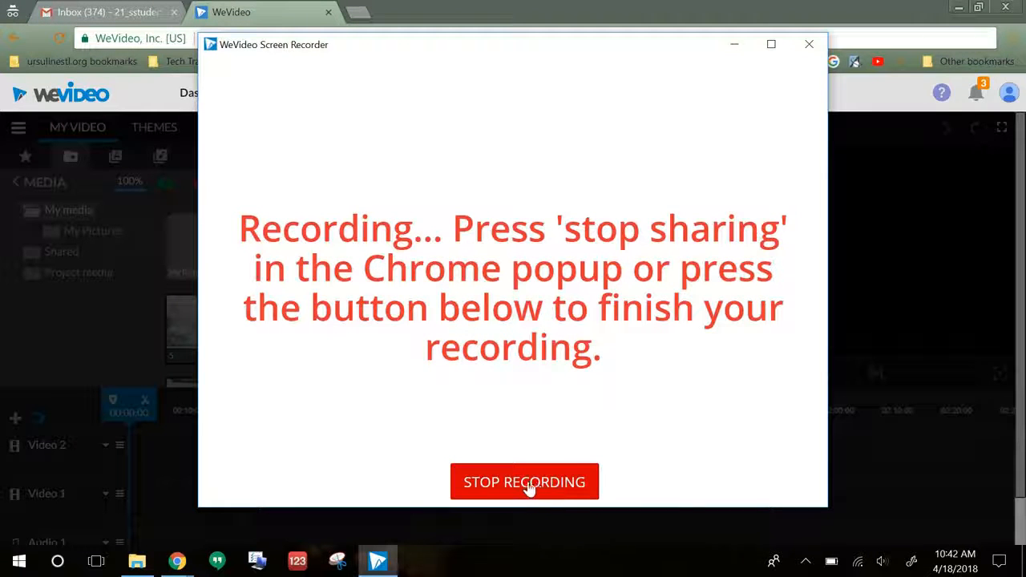
click(734, 44)
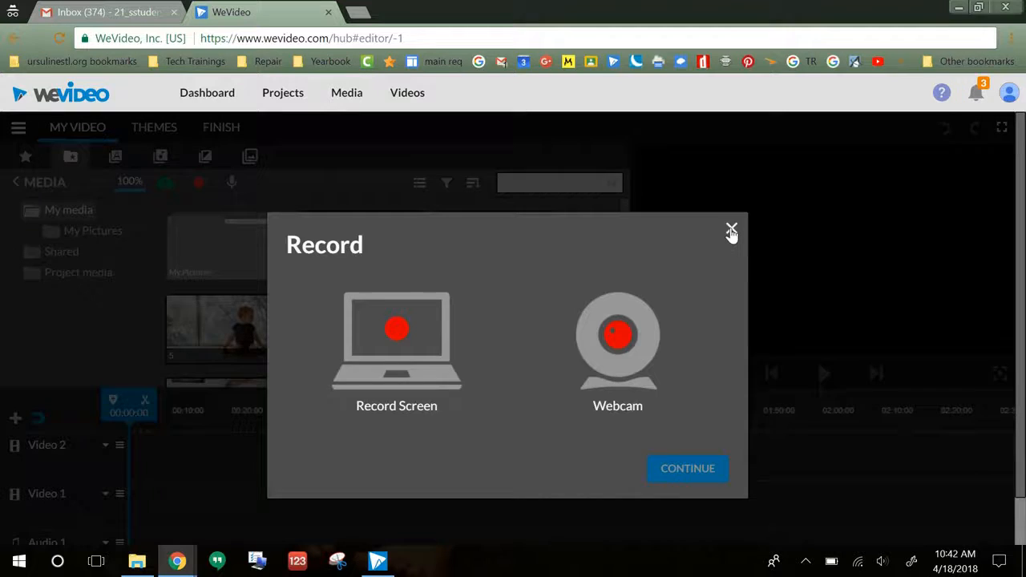
click(731, 229)
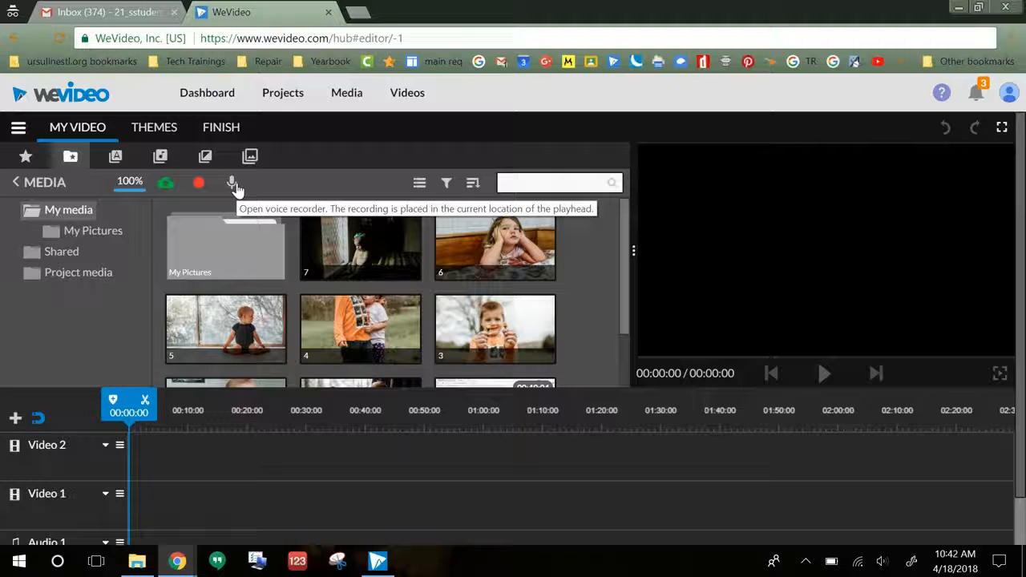
Expand the editor to full screen and look through the Motion & more text templates.
click(1002, 129)
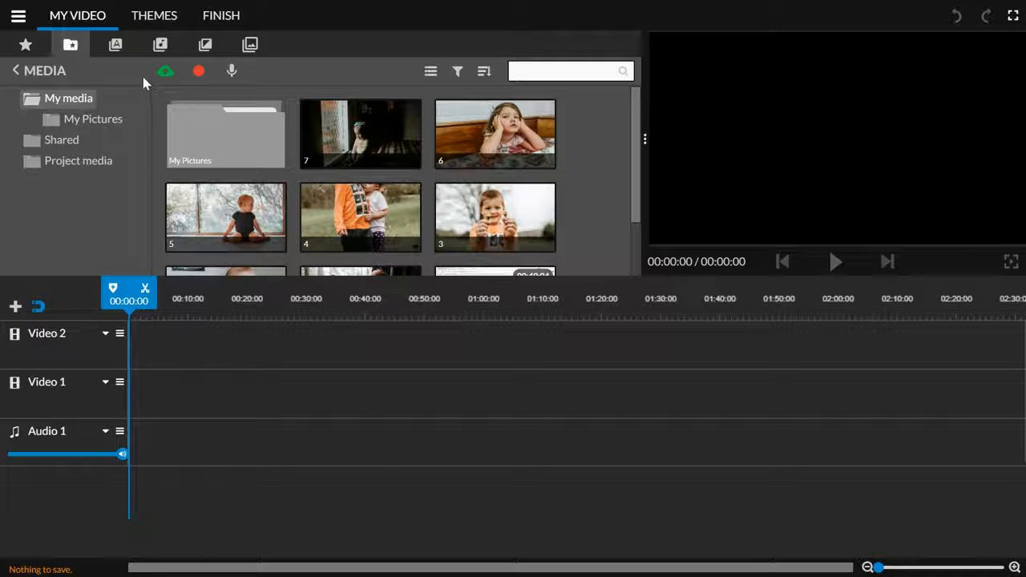
click(116, 45)
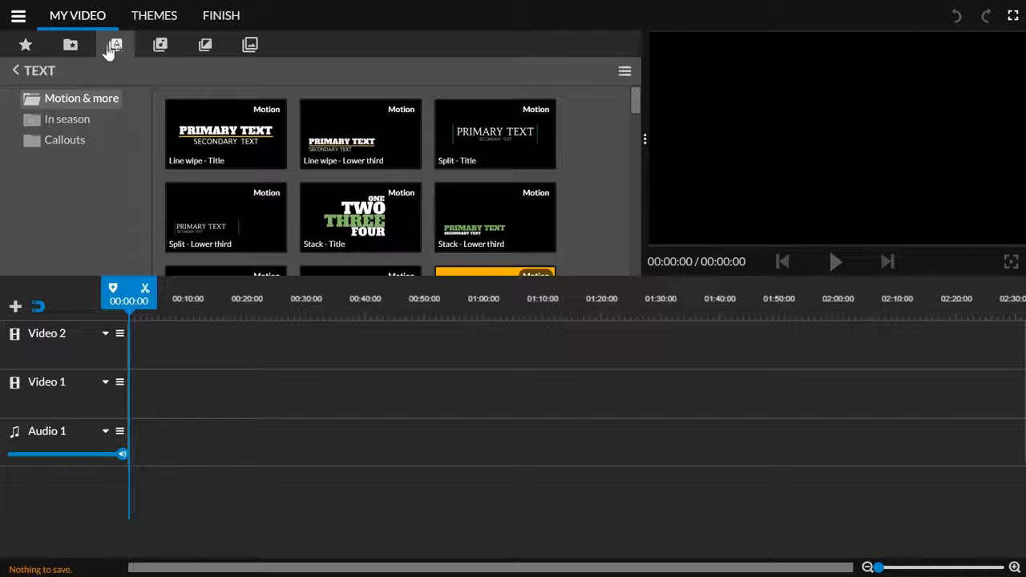
scroll(425, 215, down, 5)
scroll(425, 214, down, 6)
scroll(425, 215, up, 12)
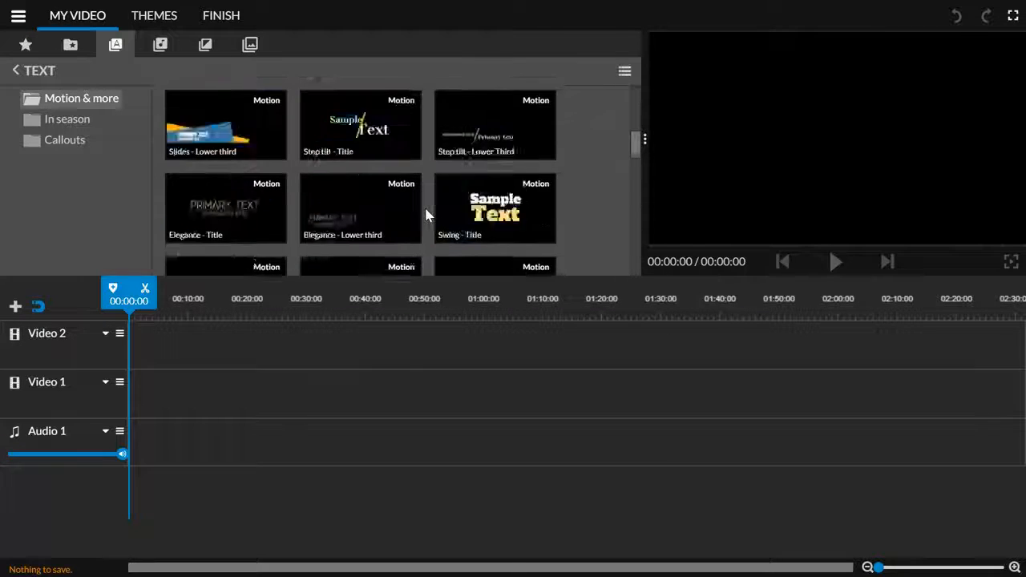
scroll(201, 134, up, 1)
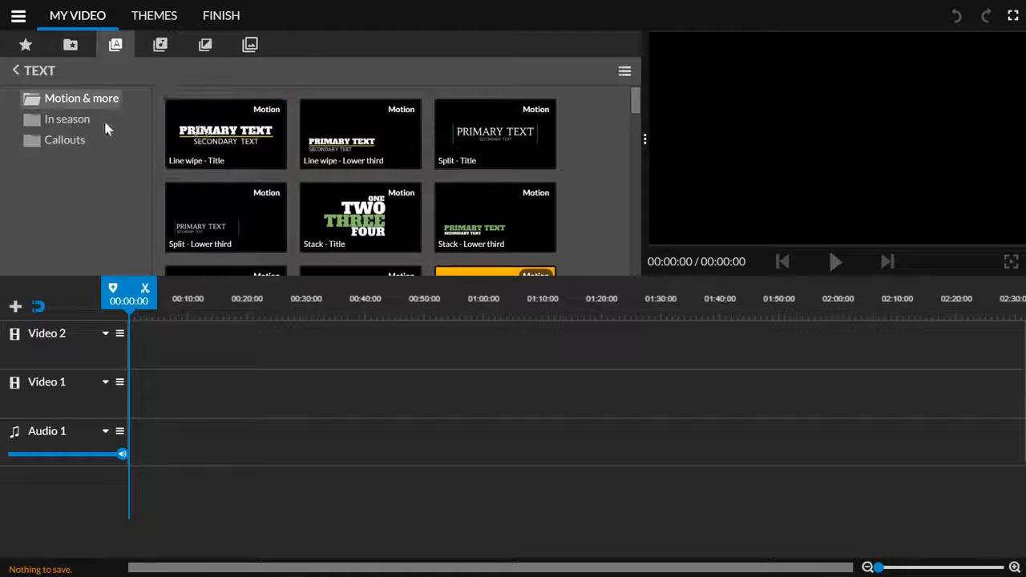
Look through the In season text templates, from the Mother's Day titles to the Halloween ones.
click(78, 126)
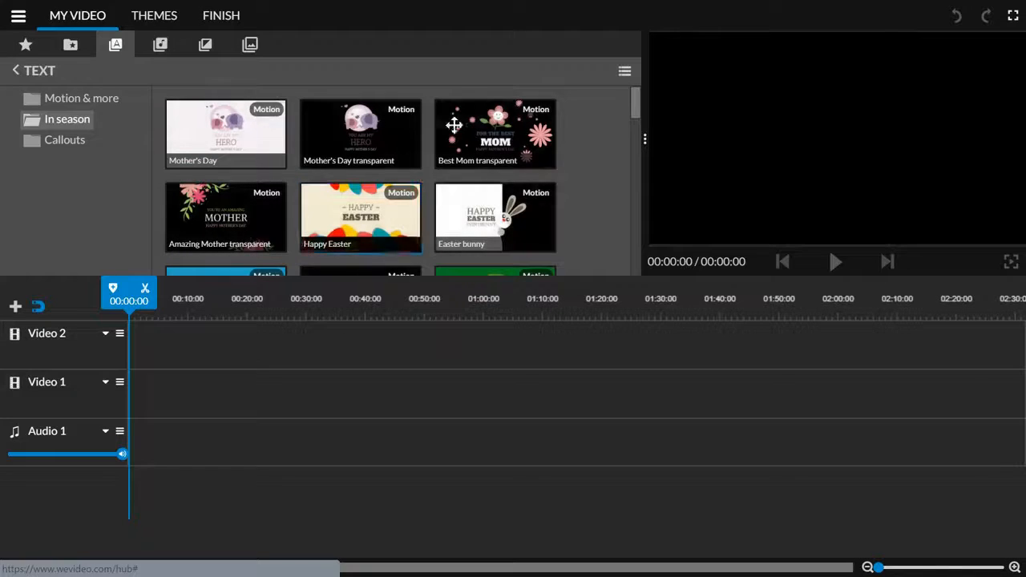
scroll(385, 226, down, 3)
scroll(386, 227, down, 5)
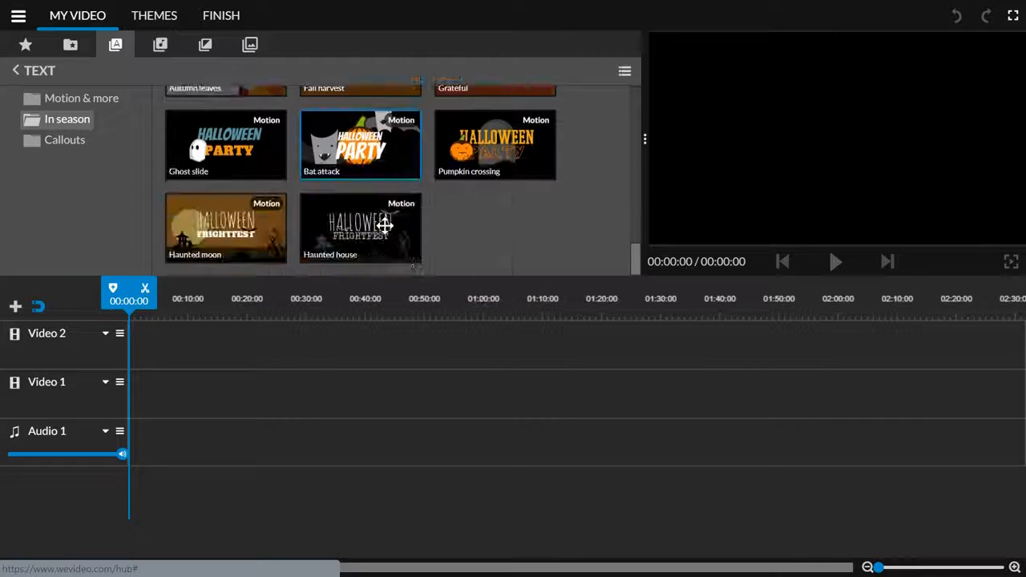
scroll(408, 200, up, 8)
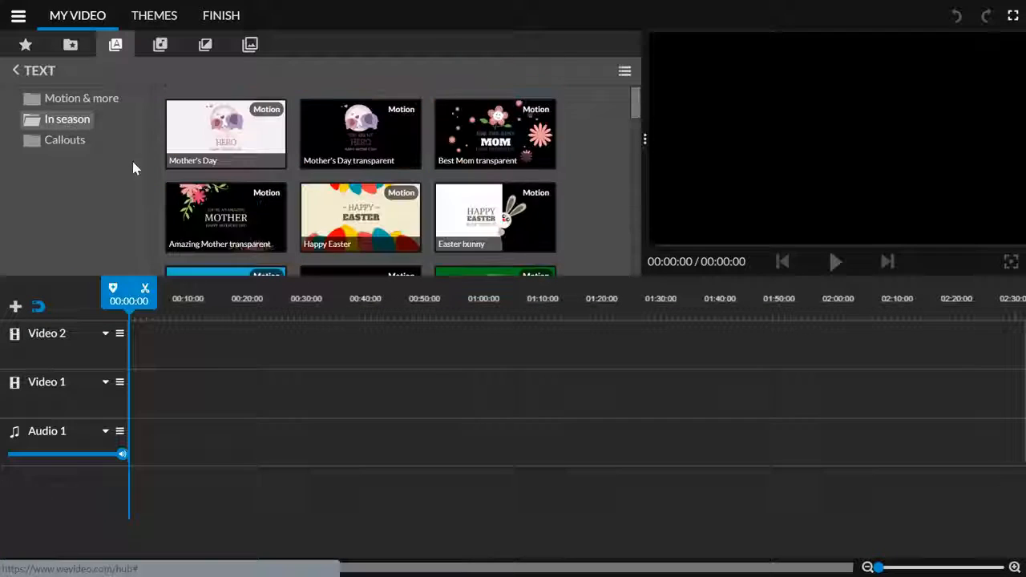
Check the Callouts text folder and browse the Motion & more templates again as far as the Basic text styles.
click(52, 141)
click(53, 98)
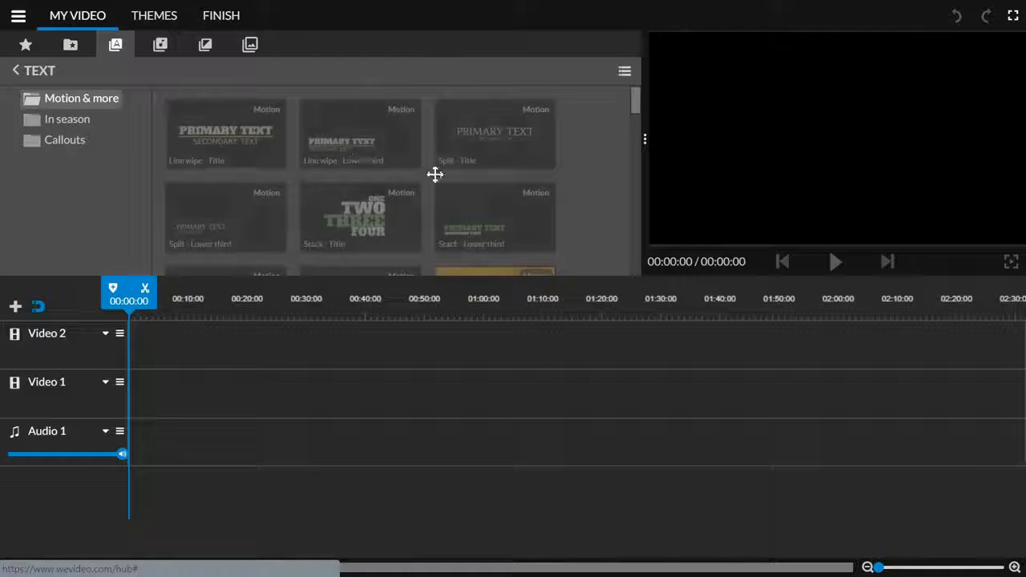
scroll(440, 190, down, 2)
scroll(441, 198, up, 3)
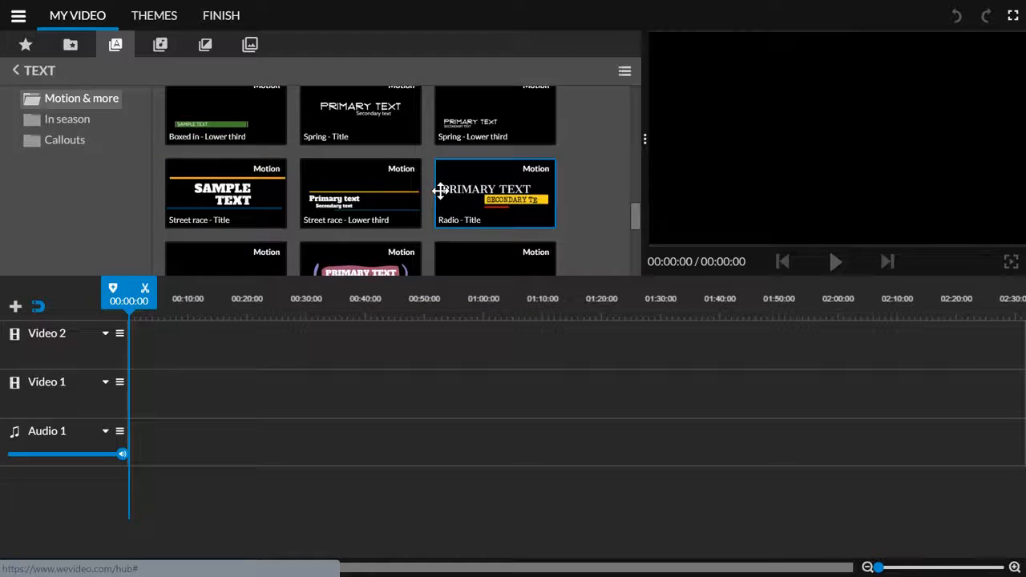
scroll(441, 198, down, 3)
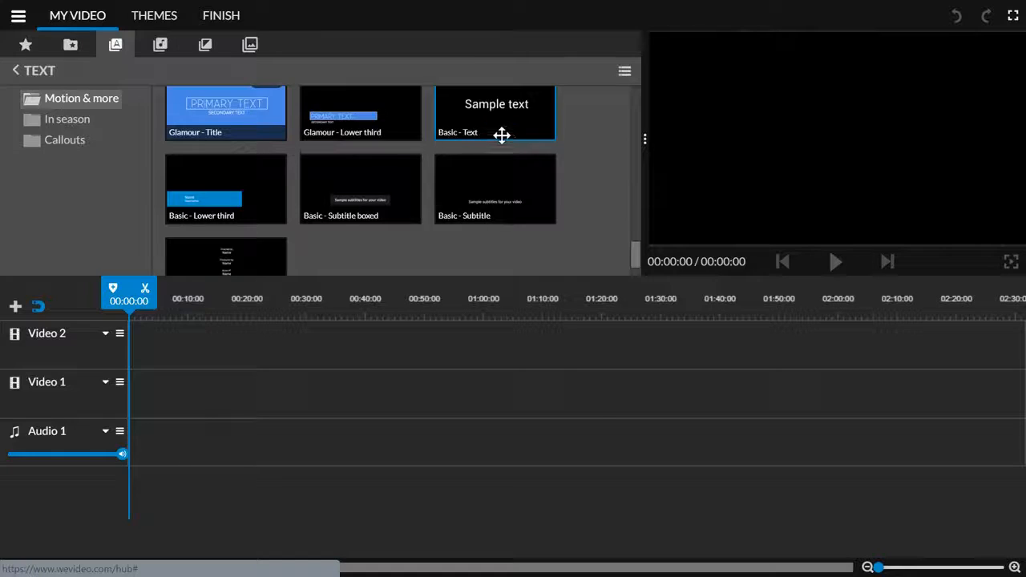
scroll(501, 135, up, 5)
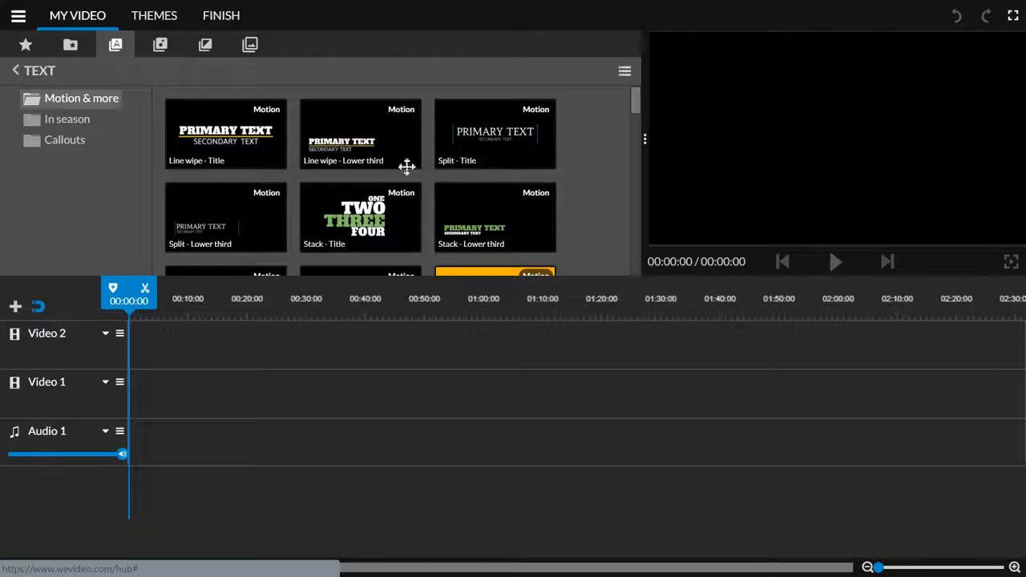
Browse the Free Music audio and play a short preview of the Discovery - Mega Music track.
click(161, 44)
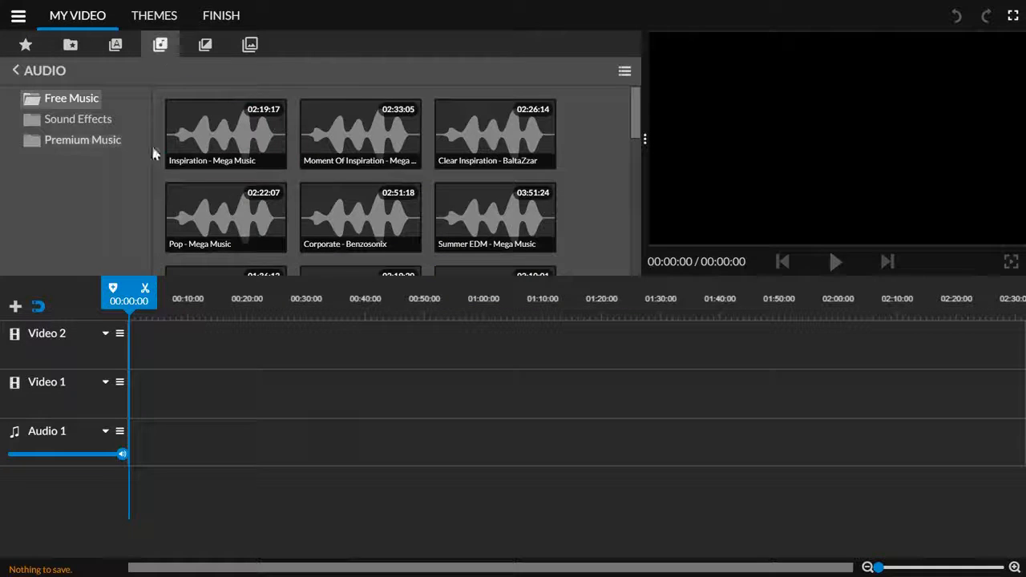
scroll(313, 176, down, 3)
click(339, 167)
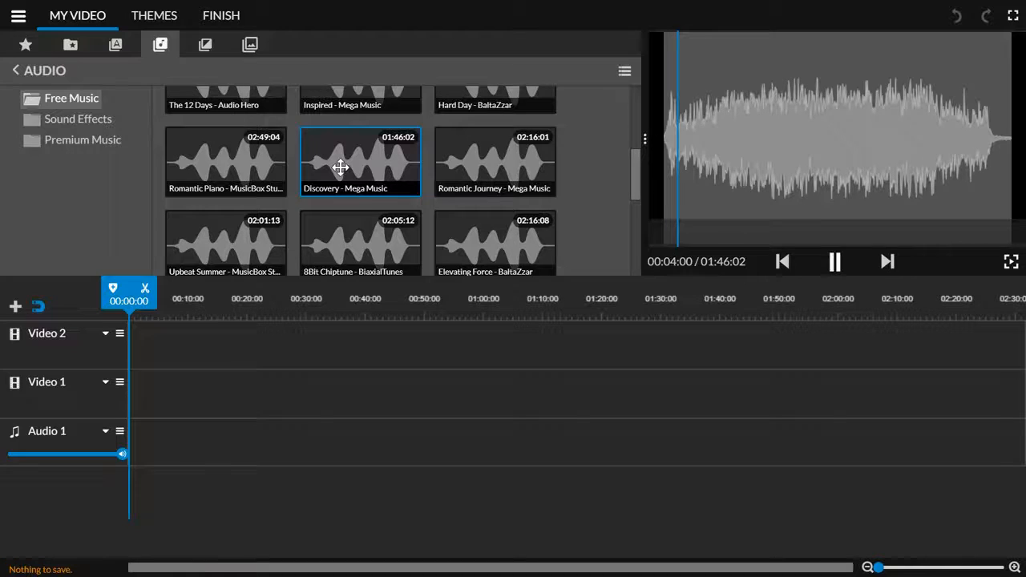
click(341, 167)
scroll(346, 176, down, 4)
scroll(344, 178, up, 7)
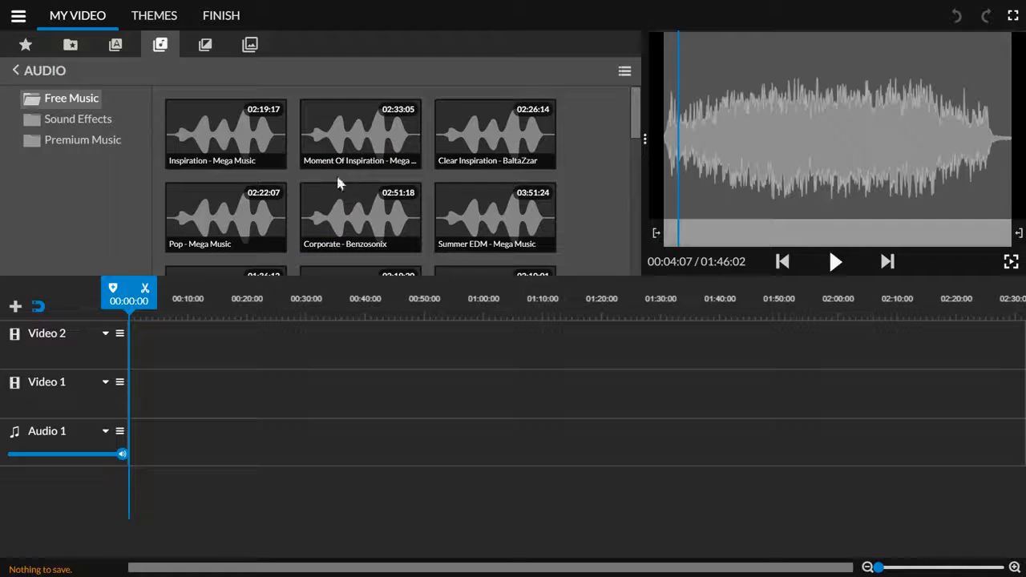
Look at the Sound Effects and Premium Music categories, and collapse the Premium Music folder list.
click(94, 123)
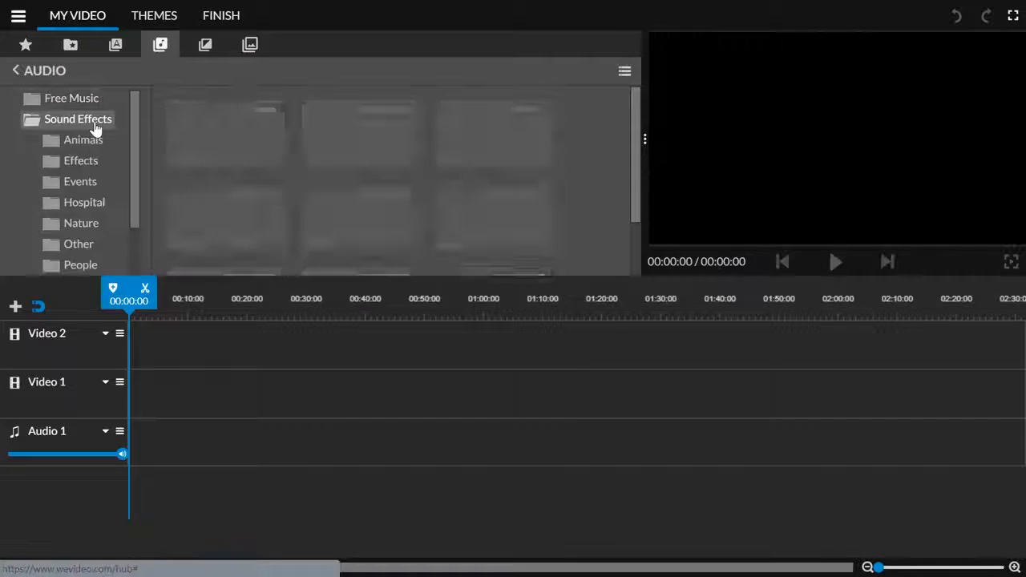
click(57, 99)
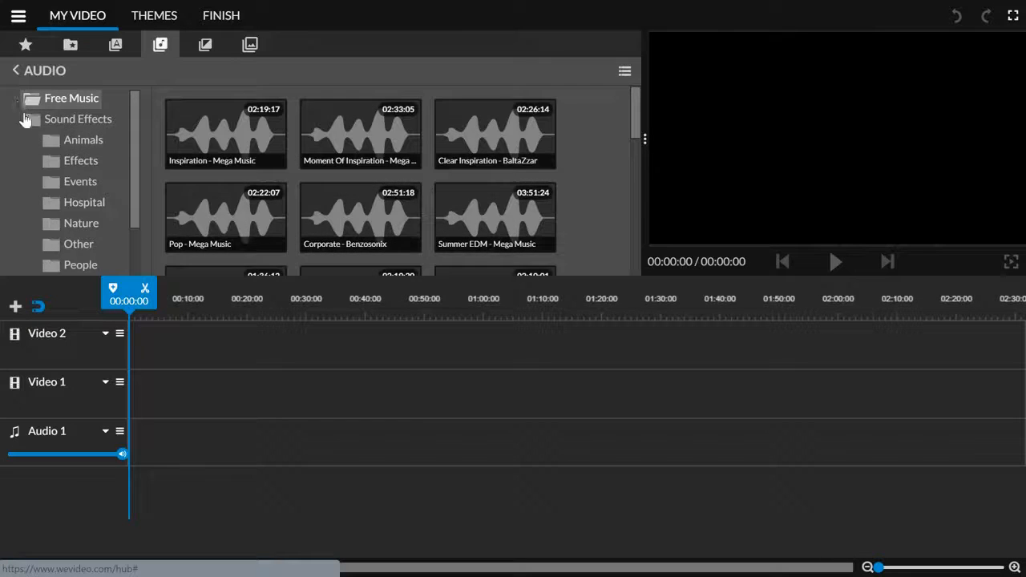
click(36, 124)
click(43, 142)
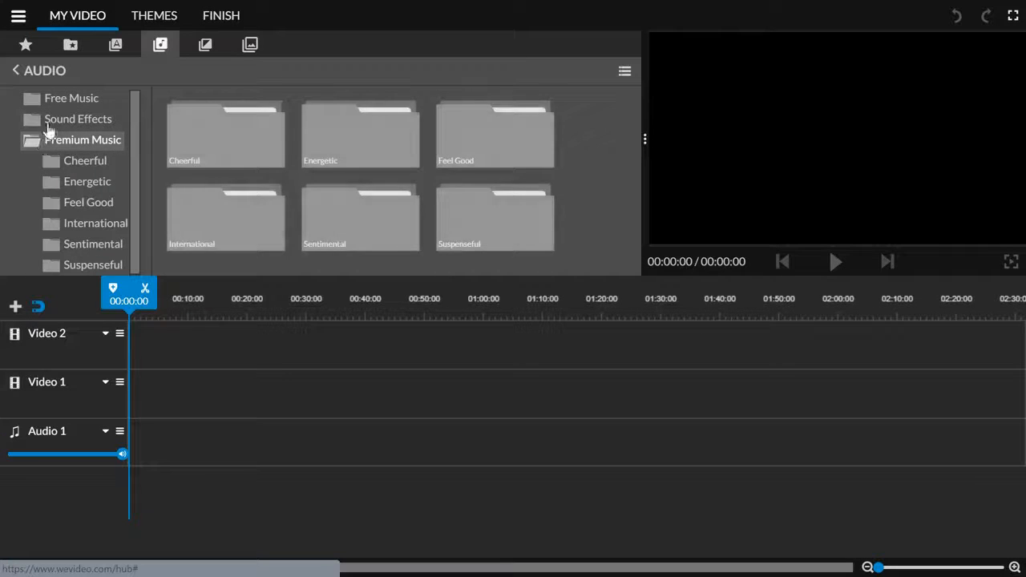
click(56, 101)
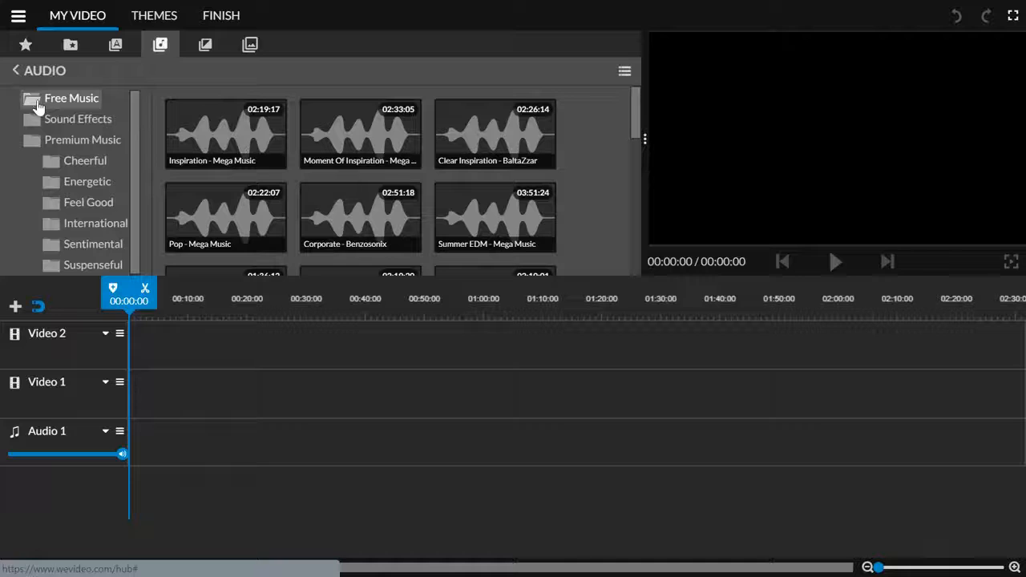
click(43, 142)
right_click(40, 139)
click(11, 152)
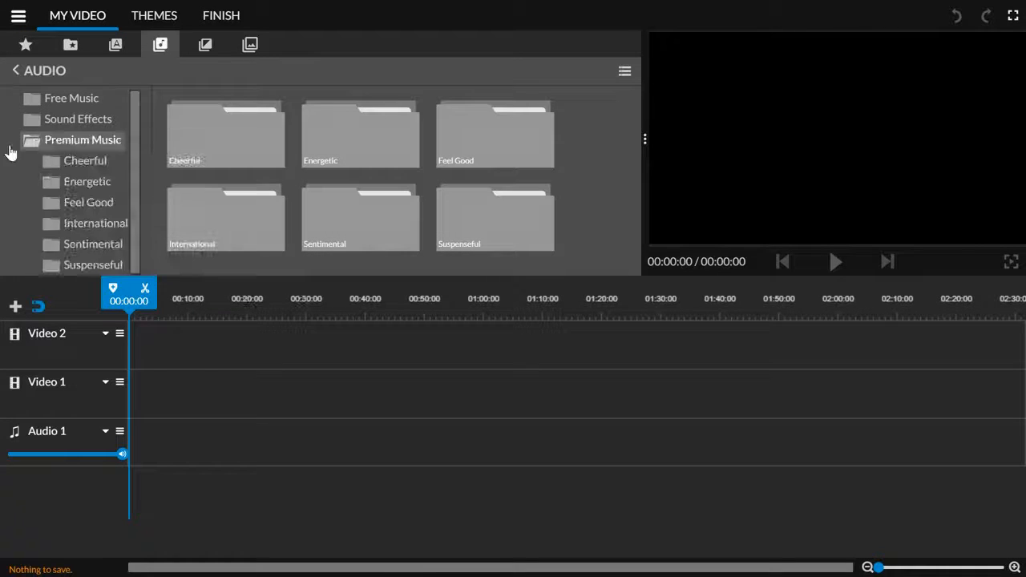
click(36, 140)
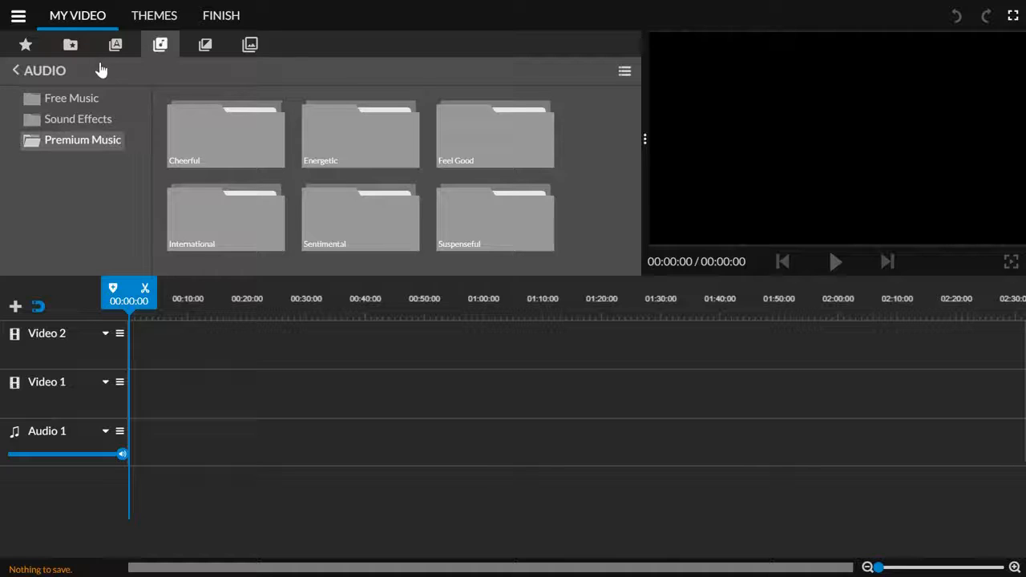
Look through the Standard transitions.
click(202, 47)
scroll(300, 190, down, 10)
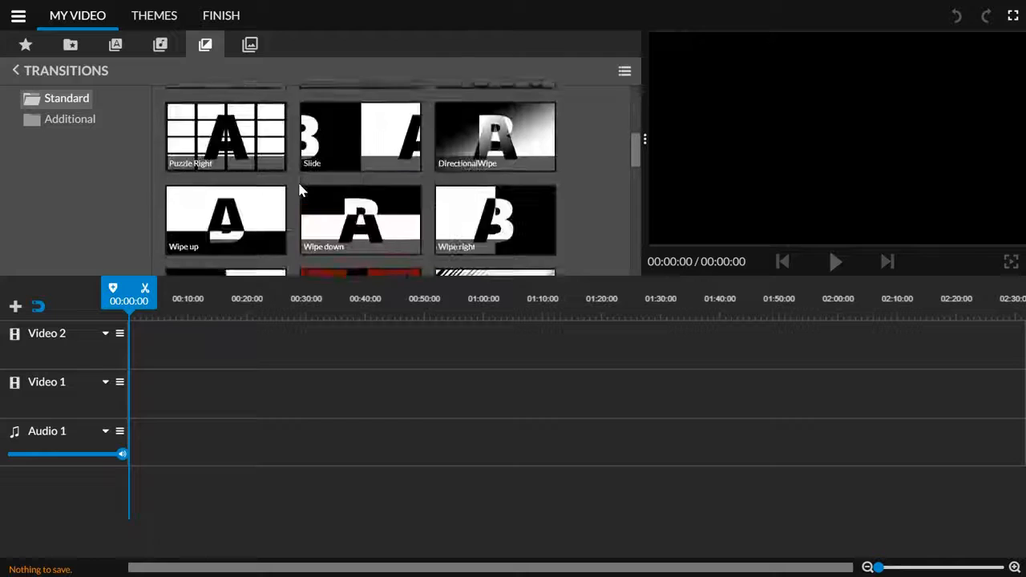
scroll(296, 163, up, 10)
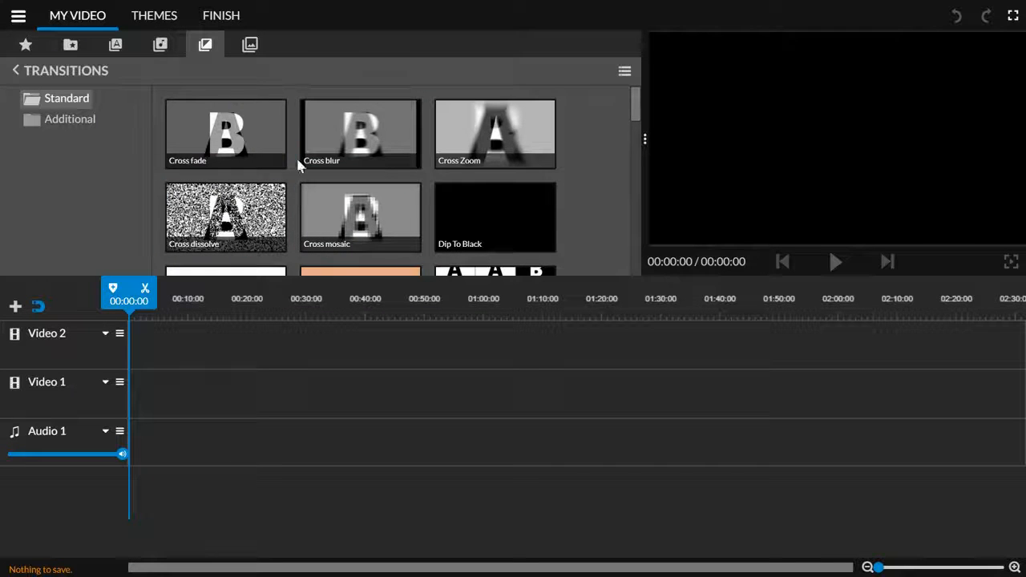
Look through the Backgrounds graphics and return to the stock media library.
click(249, 46)
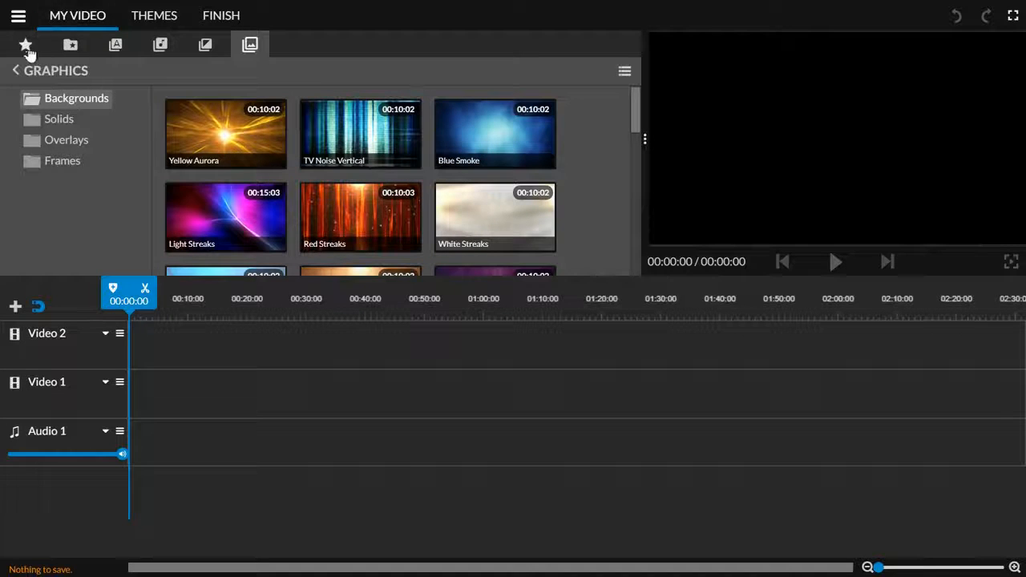
scroll(387, 196, down, 10)
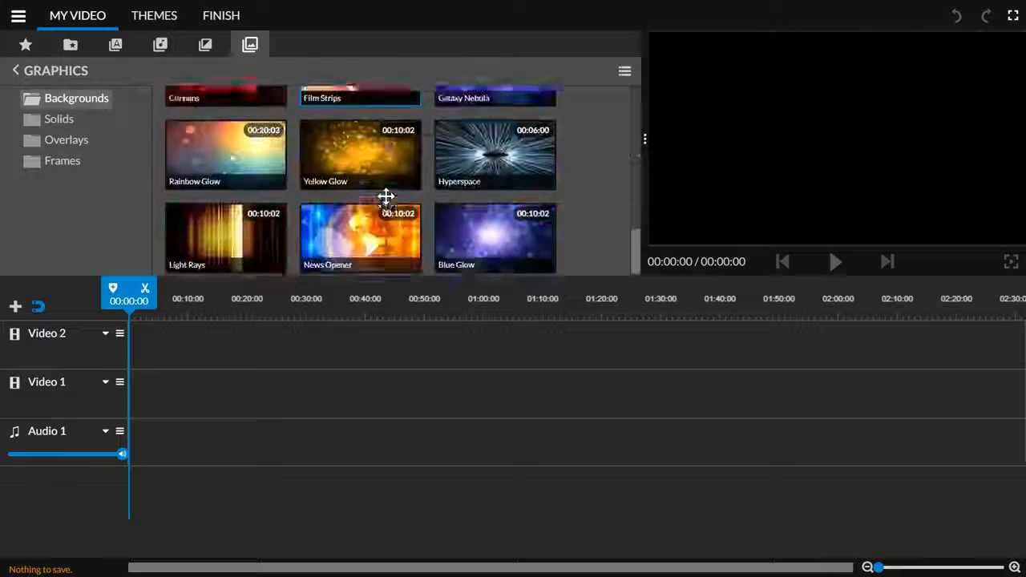
scroll(389, 166, up, 10)
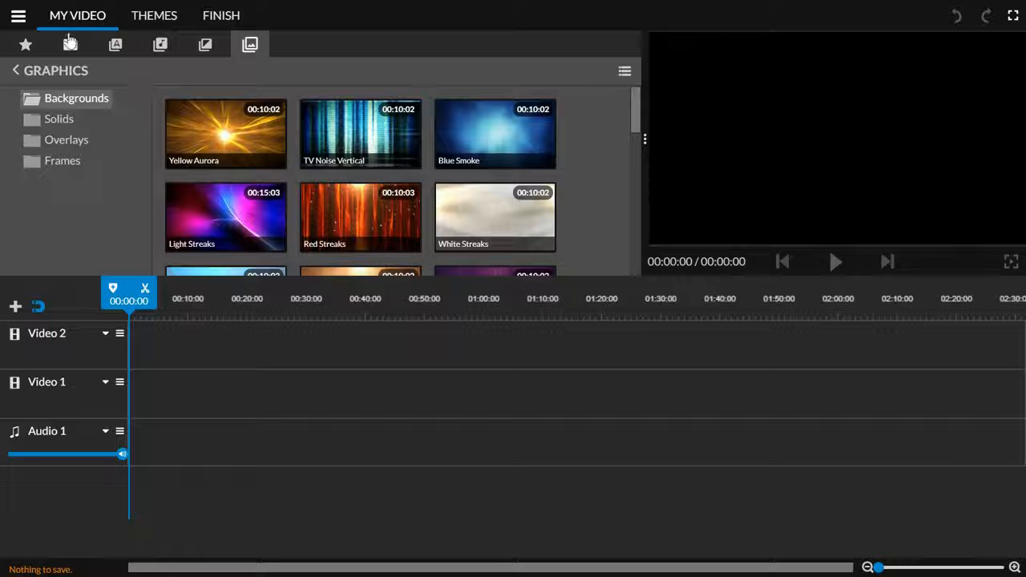
click(24, 50)
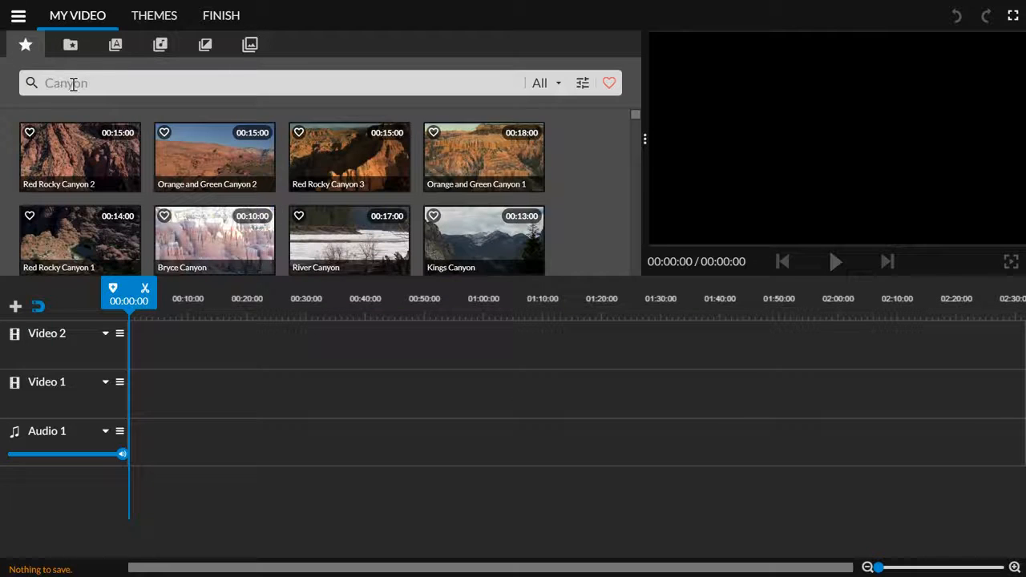
Search the stock media for "biking" and place the Bikers and Joggers in Street clip at the start of the Video 1 track.
click(73, 84)
text(bikin)
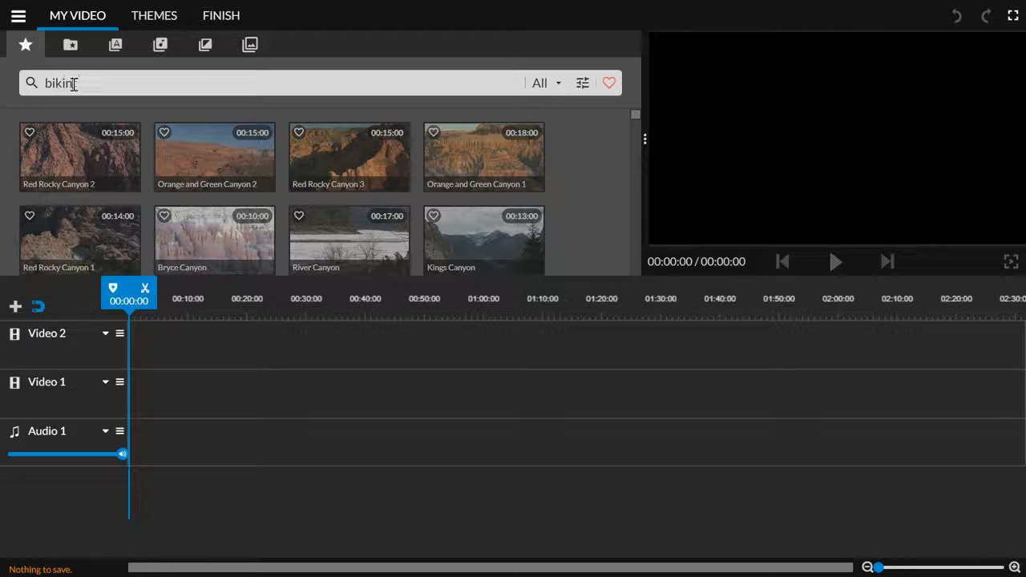
text(g)
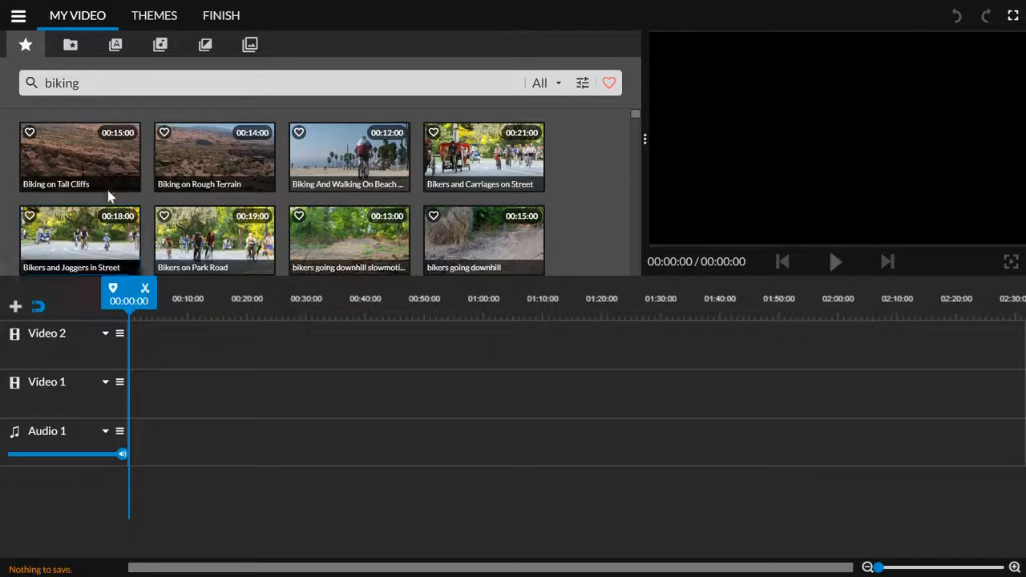
click(71, 238)
drag(71, 238, 152, 408)
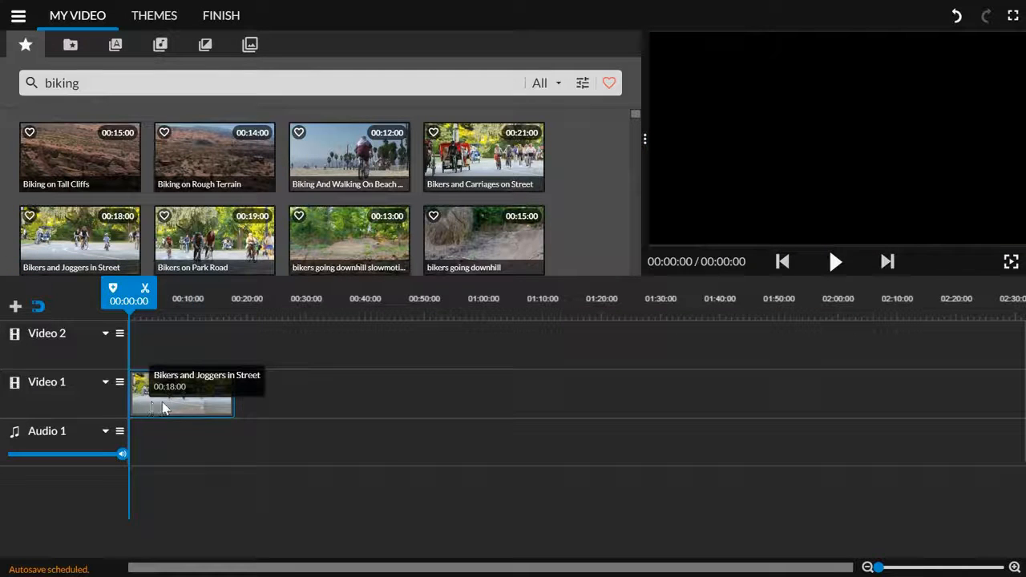
Play the Bikers and Joggers in Street clip from the beginning and split it at 00:03:12.
drag(878, 568, 885, 568)
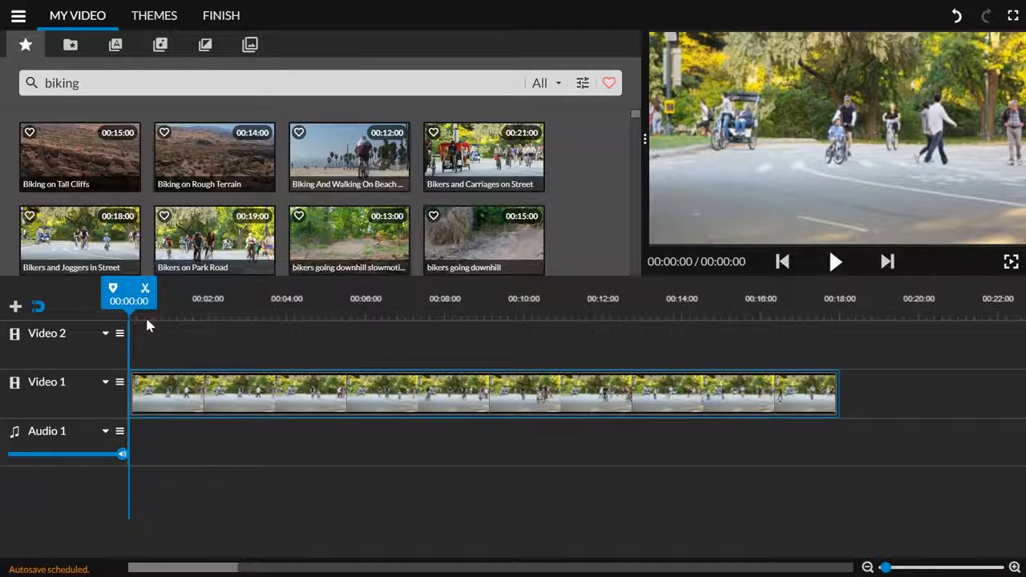
drag(125, 286, 97, 282)
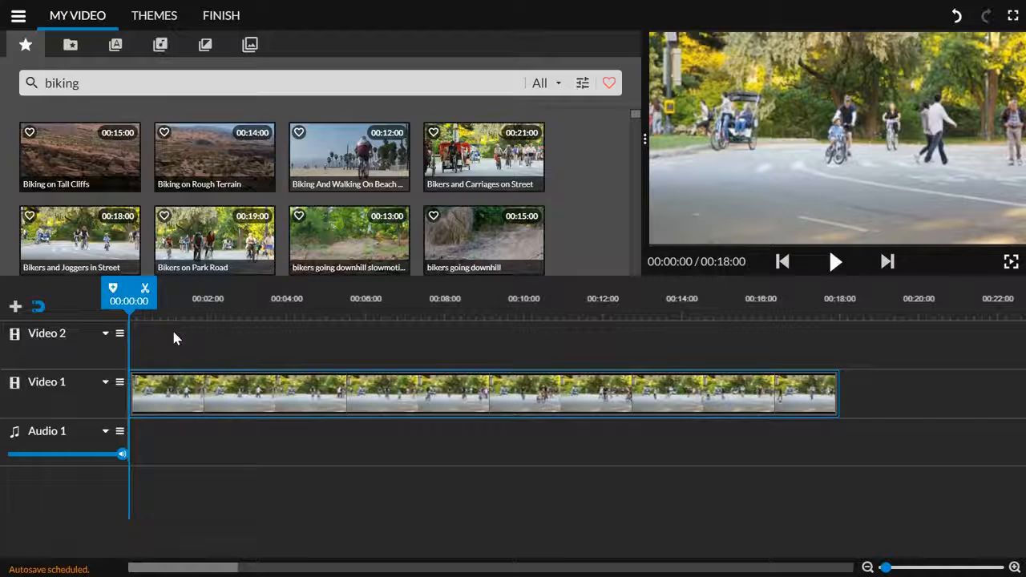
key(space)
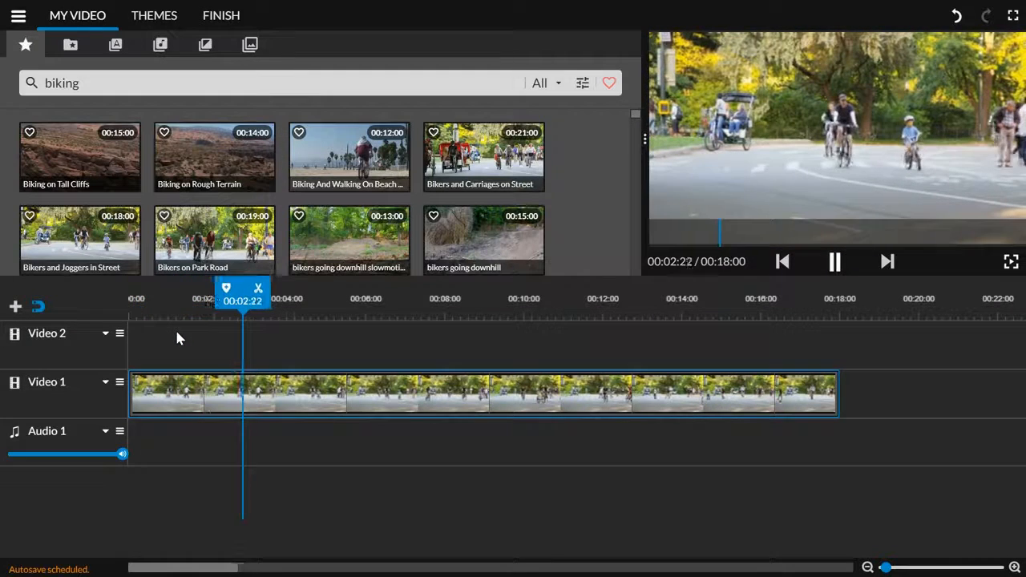
key(space)
drag(243, 299, 125, 321)
key(space)
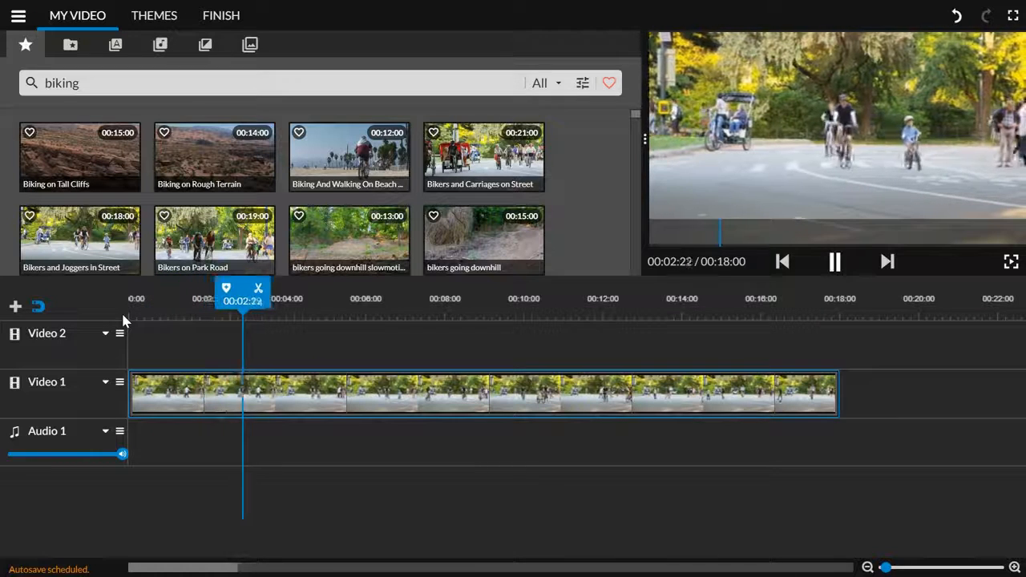
key(space)
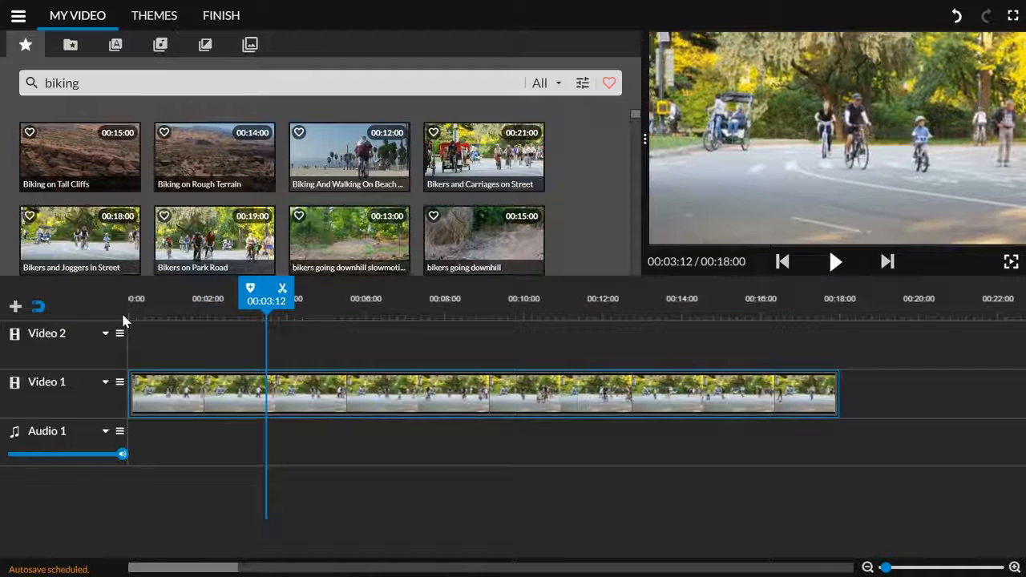
click(282, 290)
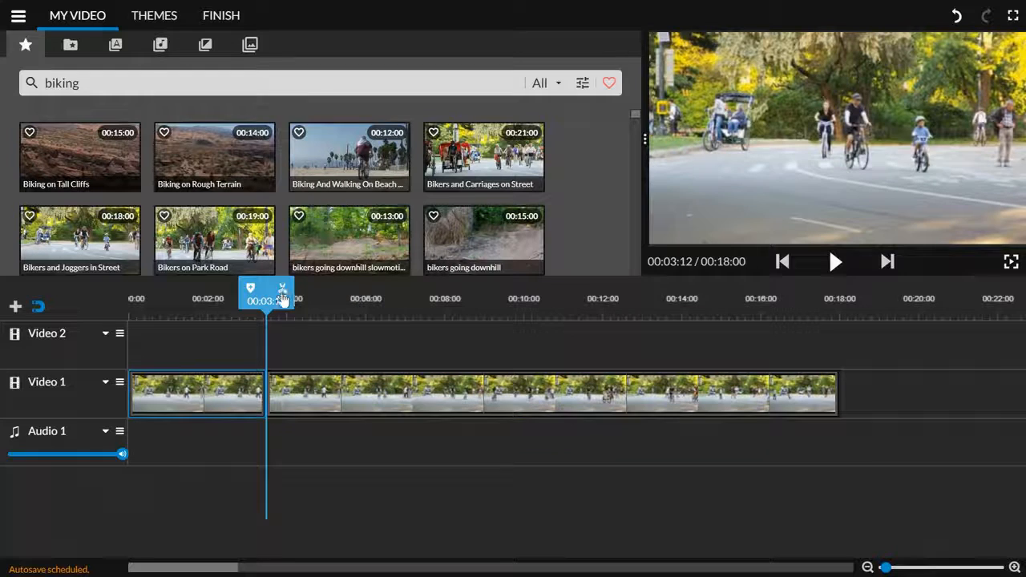
Delete the part before the split and move the remaining clip to the start of the Video 1 track.
click(242, 346)
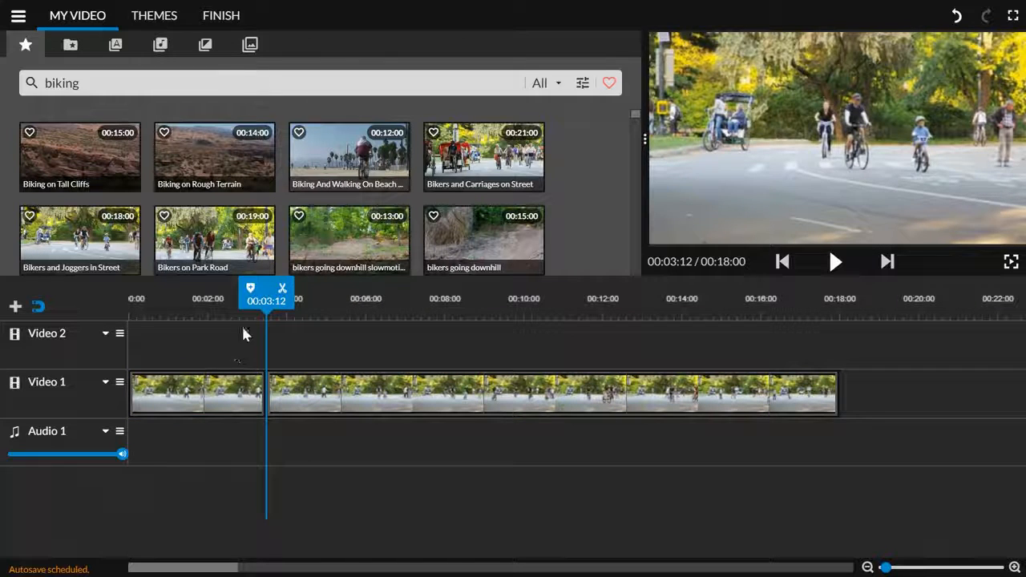
drag(255, 294, 289, 286)
click(208, 399)
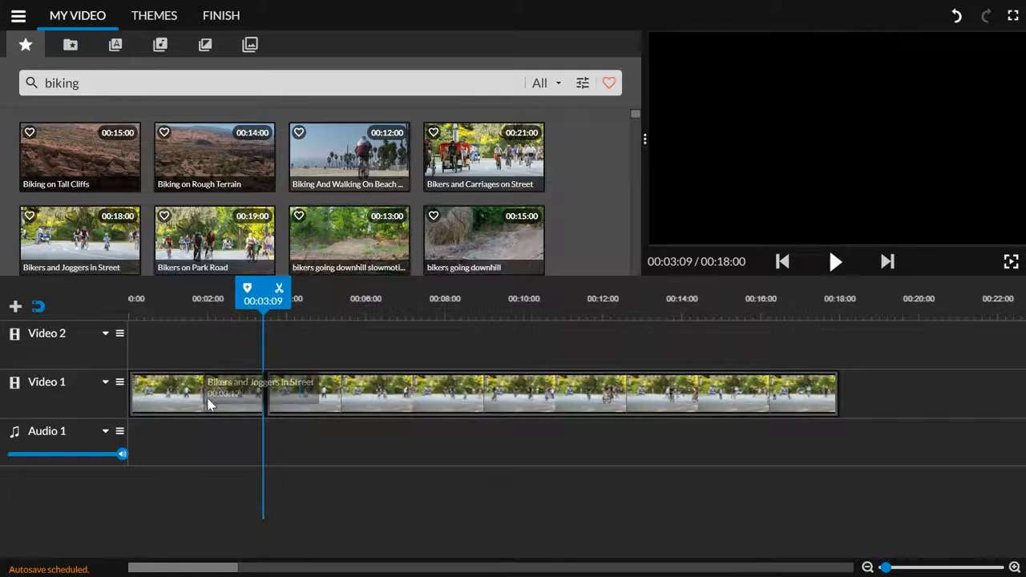
key(Delete)
drag(282, 411, 150, 407)
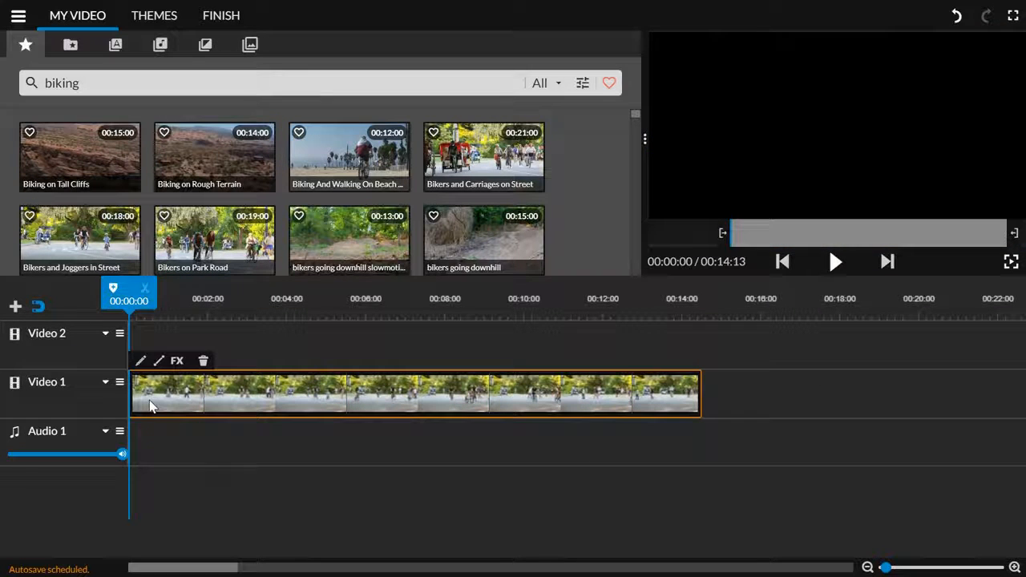
Play the shortened clip, split it at 00:05:10 and delete the part after the split.
key(space)
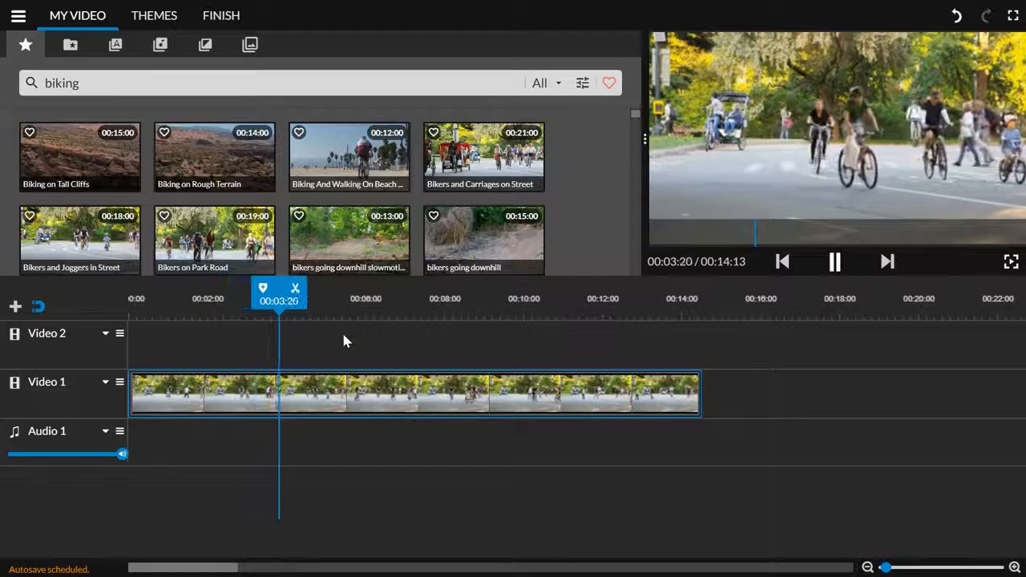
key(space)
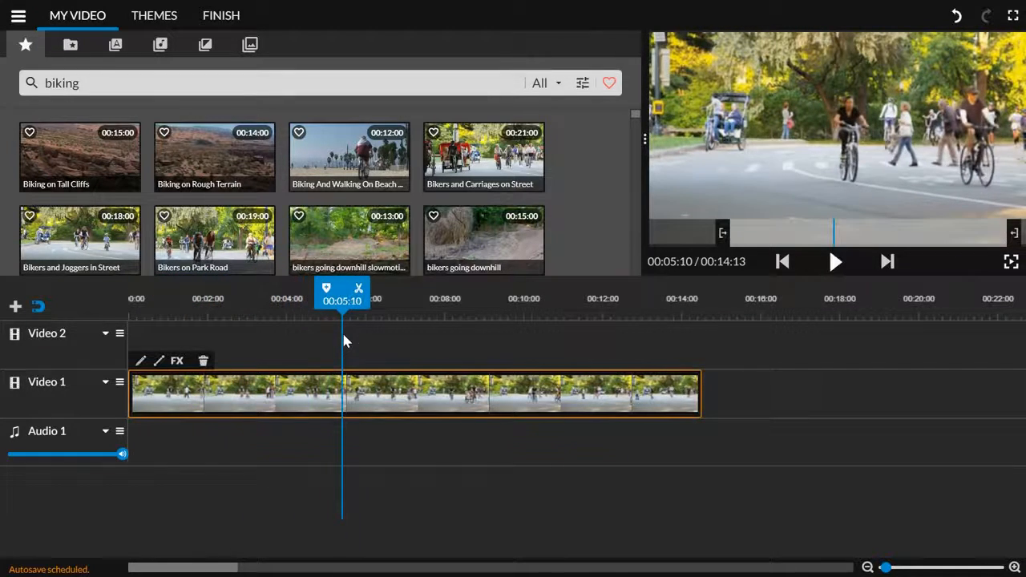
click(358, 288)
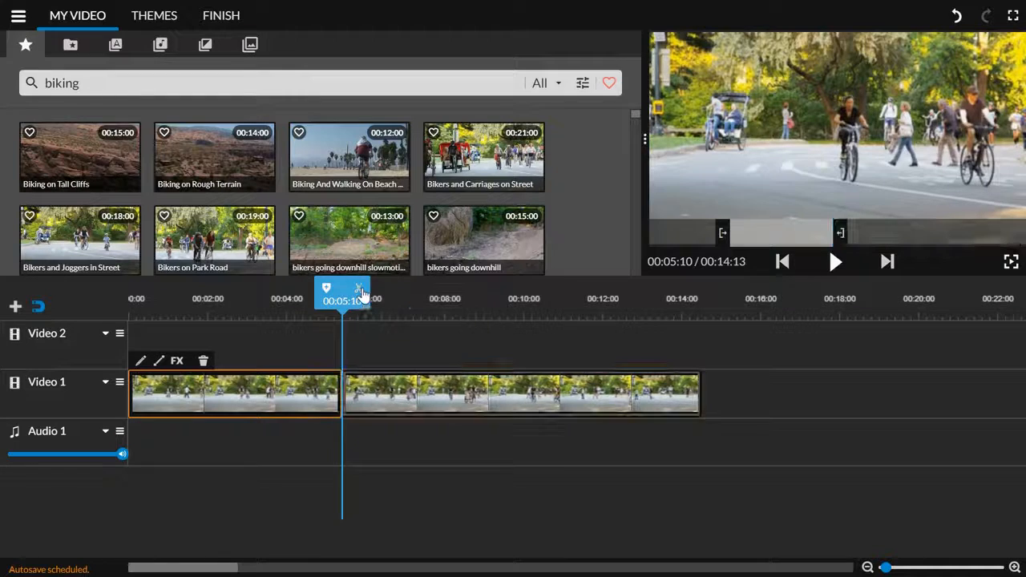
click(369, 389)
key(Delete)
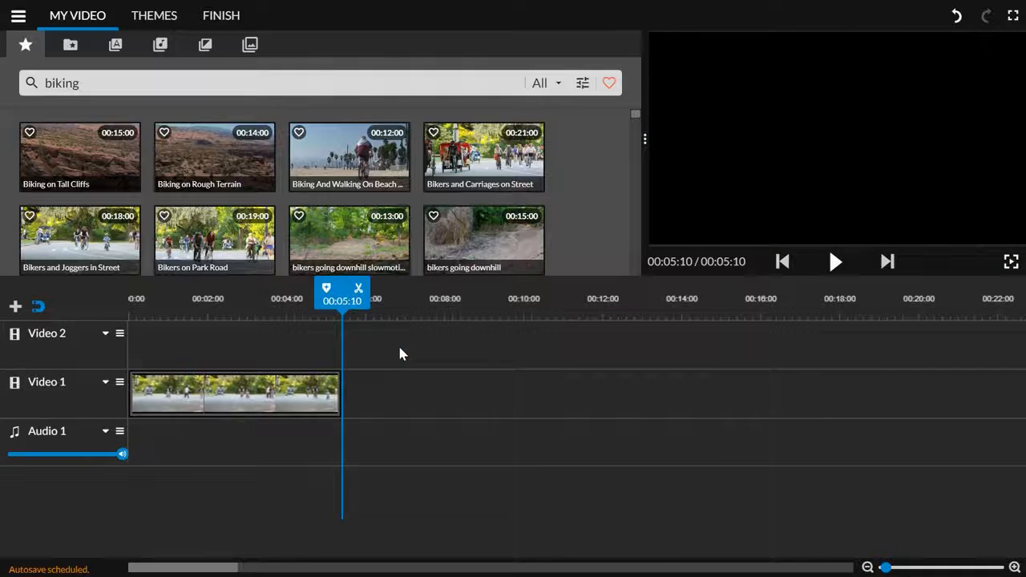
Play the trimmed biking clip from the start to check the cut.
drag(358, 300, 114, 323)
key(space)
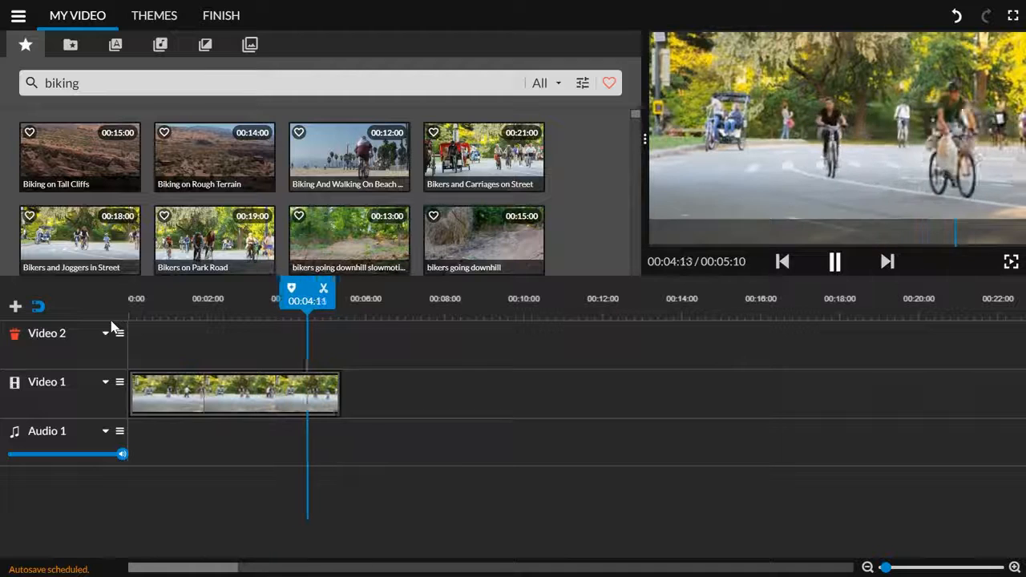
key(space)
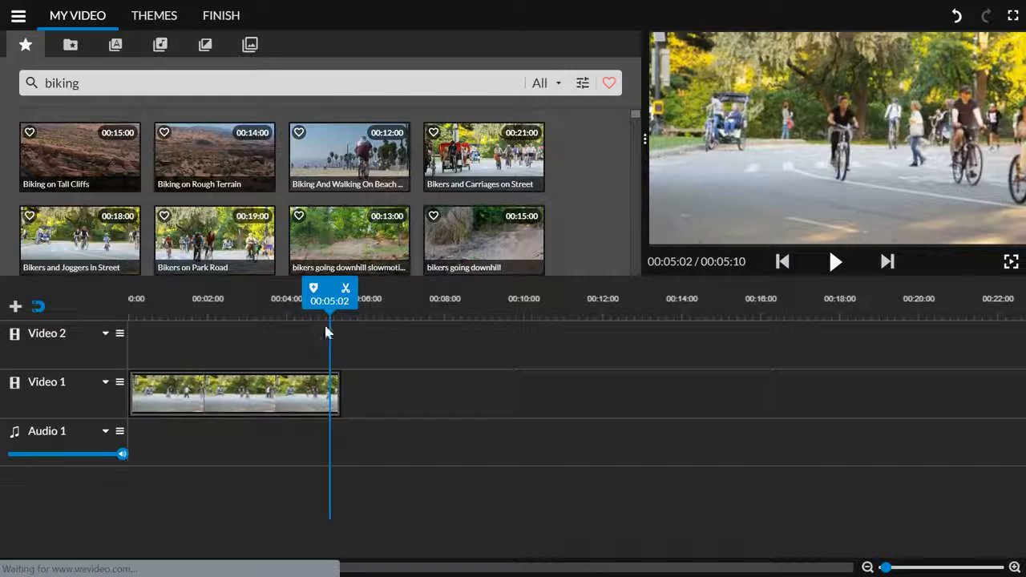
click(170, 413)
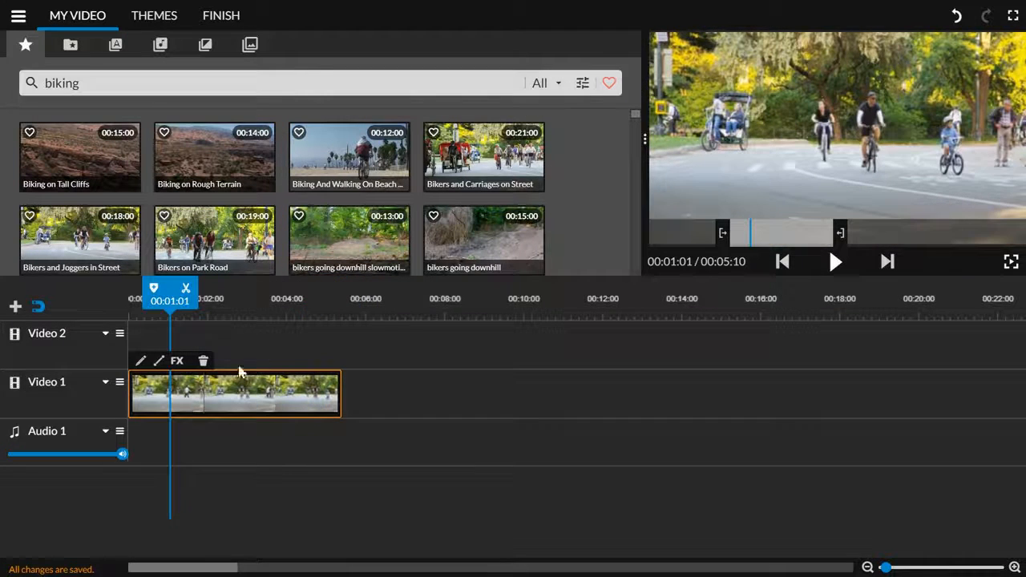
click(314, 342)
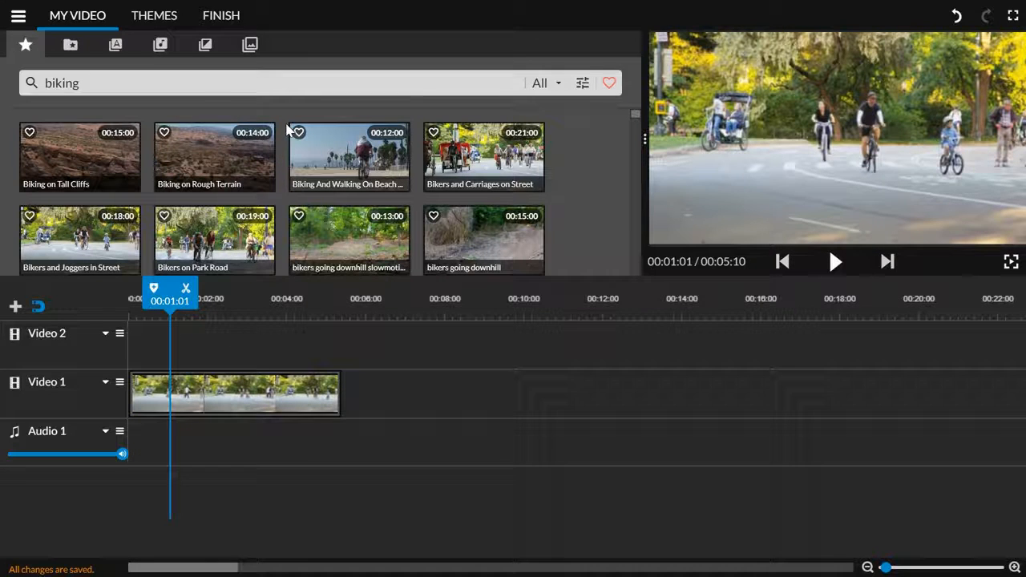
Preview the free Inspired - Mega Music track and place it at the start of the Audio 1 track.
click(161, 51)
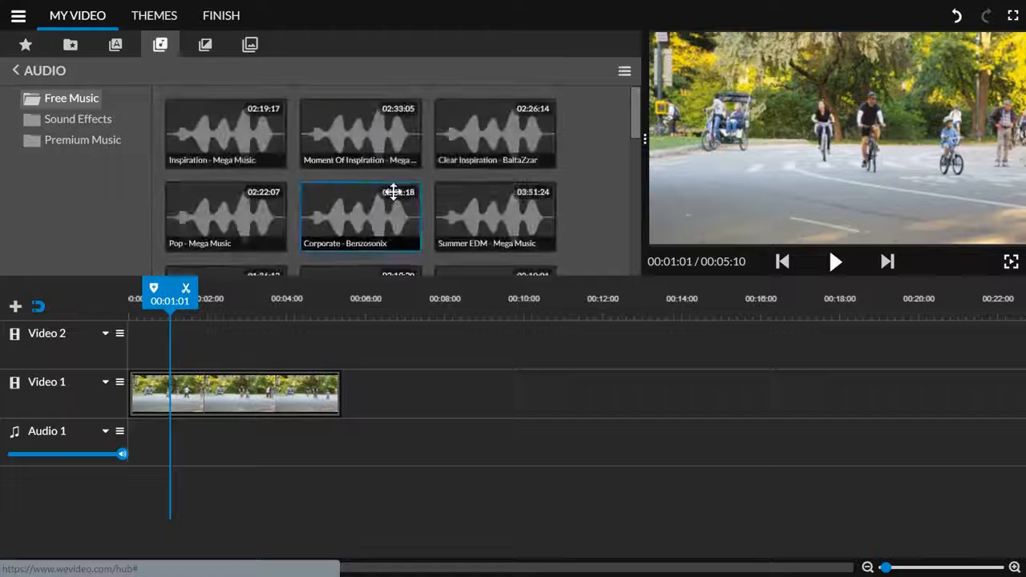
scroll(394, 194, down, 2)
click(368, 197)
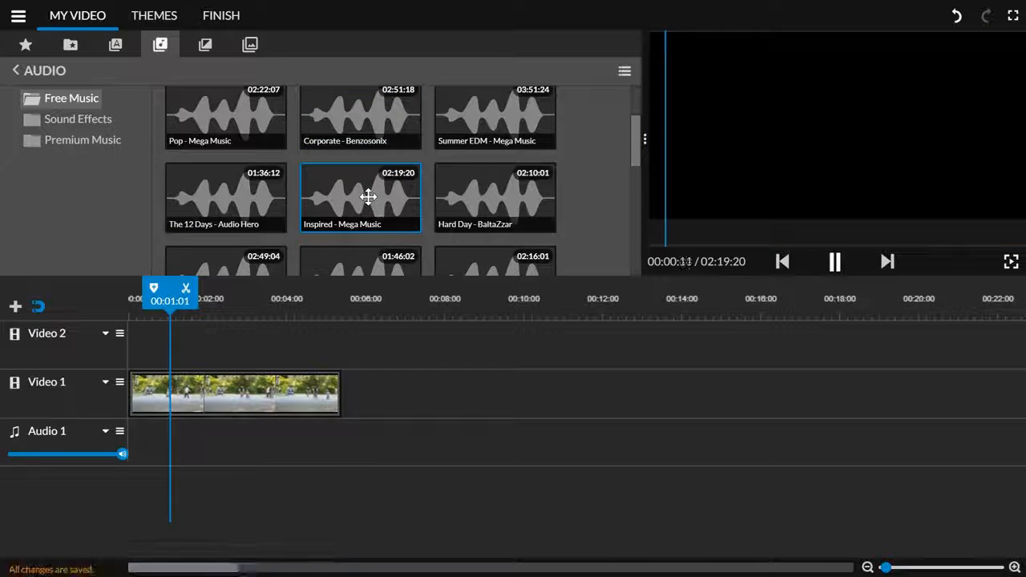
click(368, 198)
drag(361, 197, 147, 453)
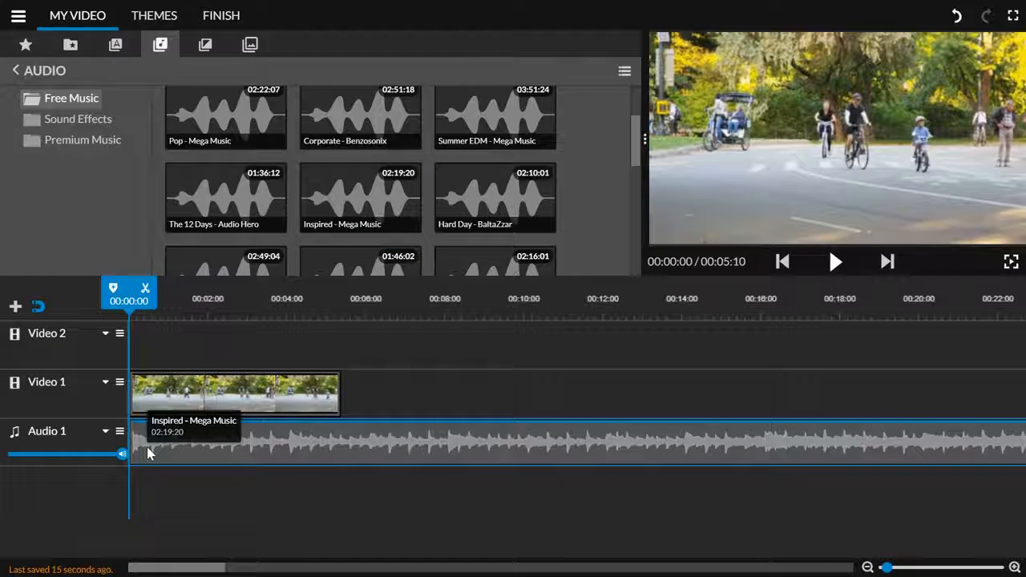
Play the video with its music and check the context options of the video and audio clips.
key(space)
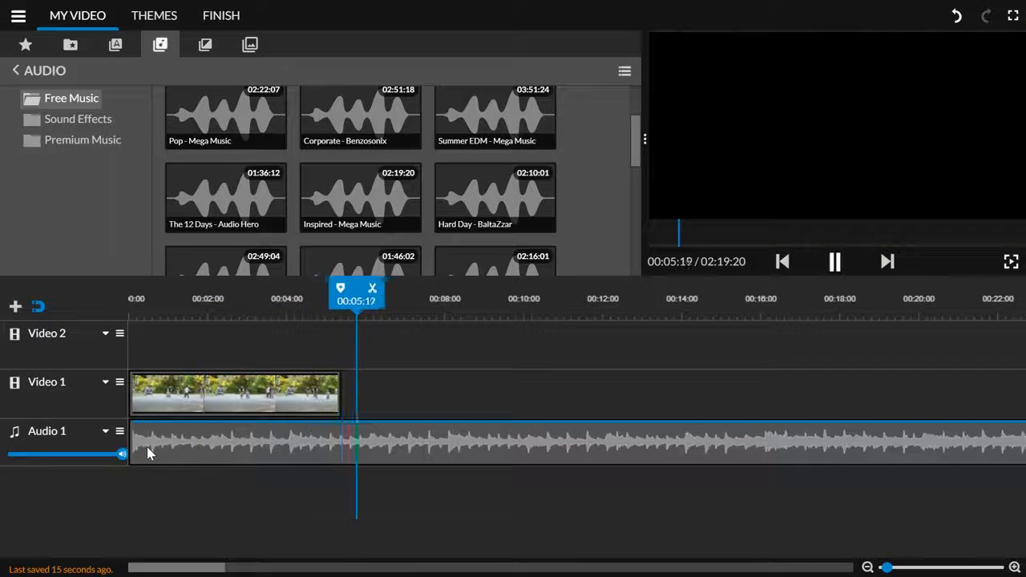
click(147, 446)
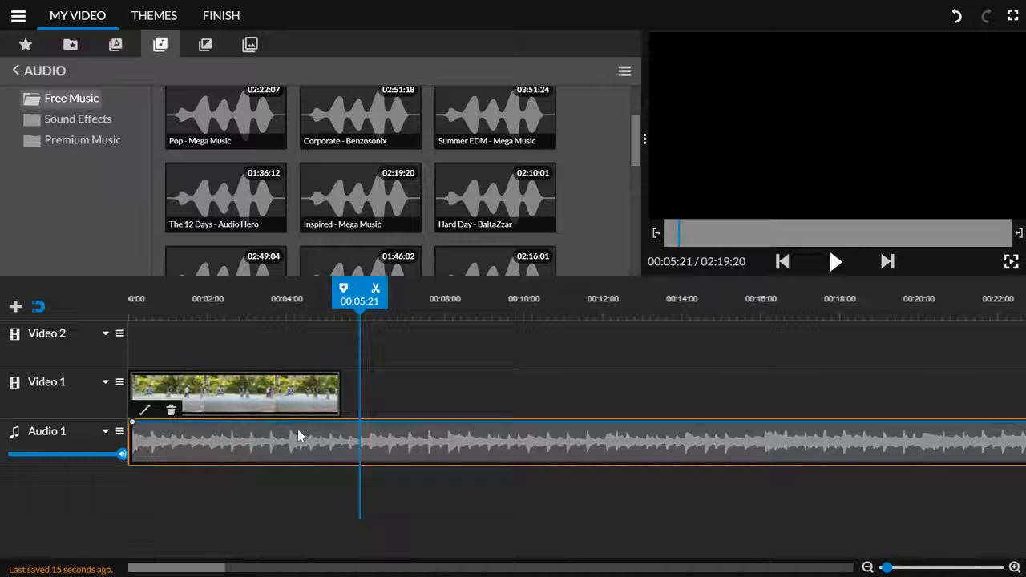
drag(364, 318, 325, 313)
right_click(252, 450)
right_click(252, 378)
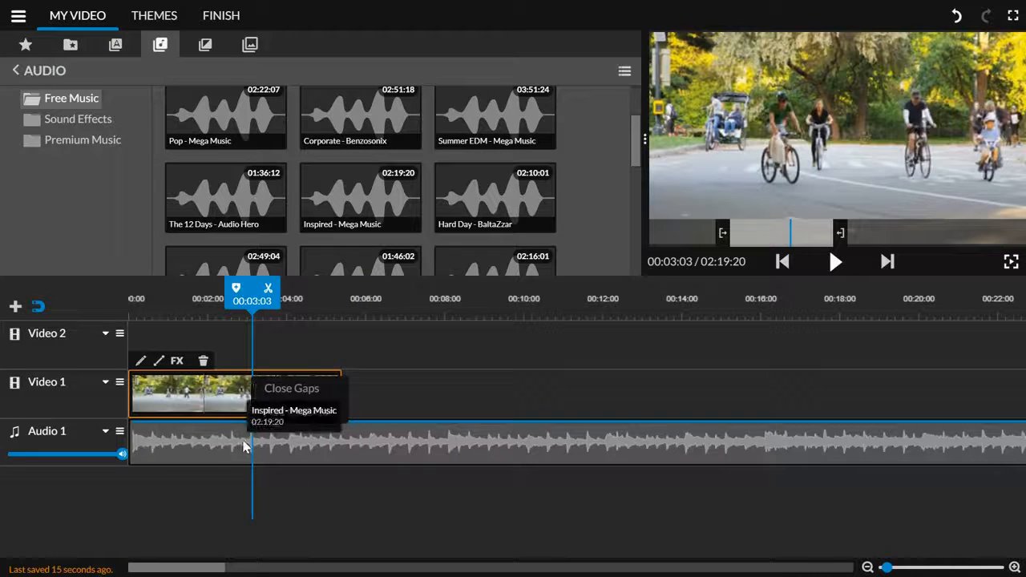
click(196, 439)
right_click(195, 437)
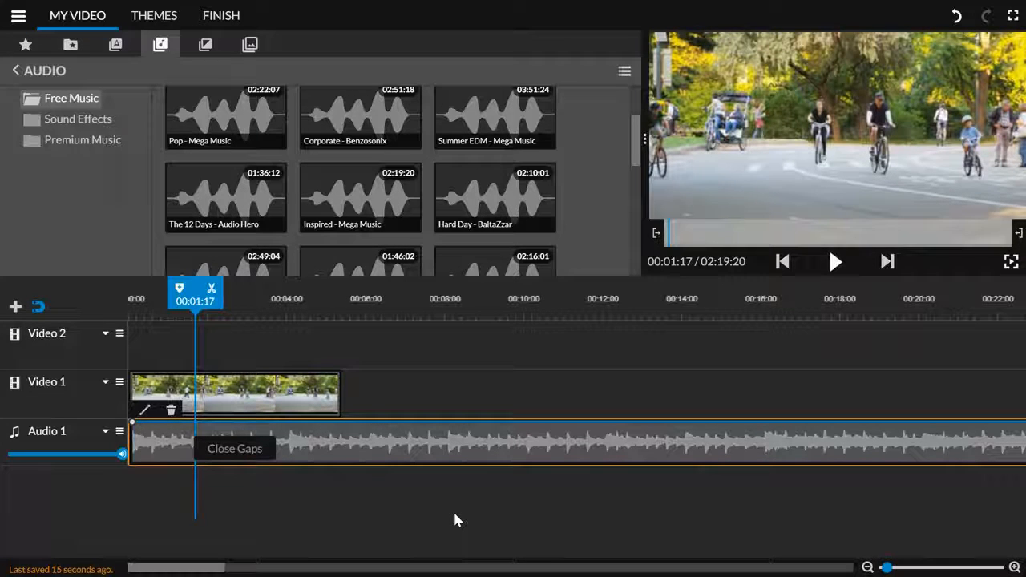
click(293, 393)
click(270, 437)
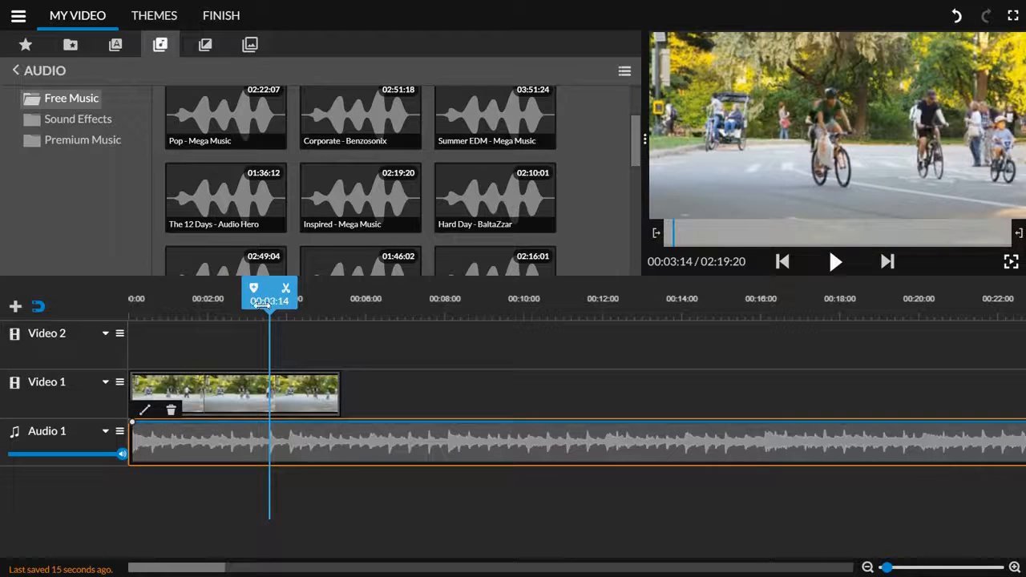
Try splitting the Inspired - Mega Music clip at 00:08:17 and undo the split.
drag(270, 291, 471, 311)
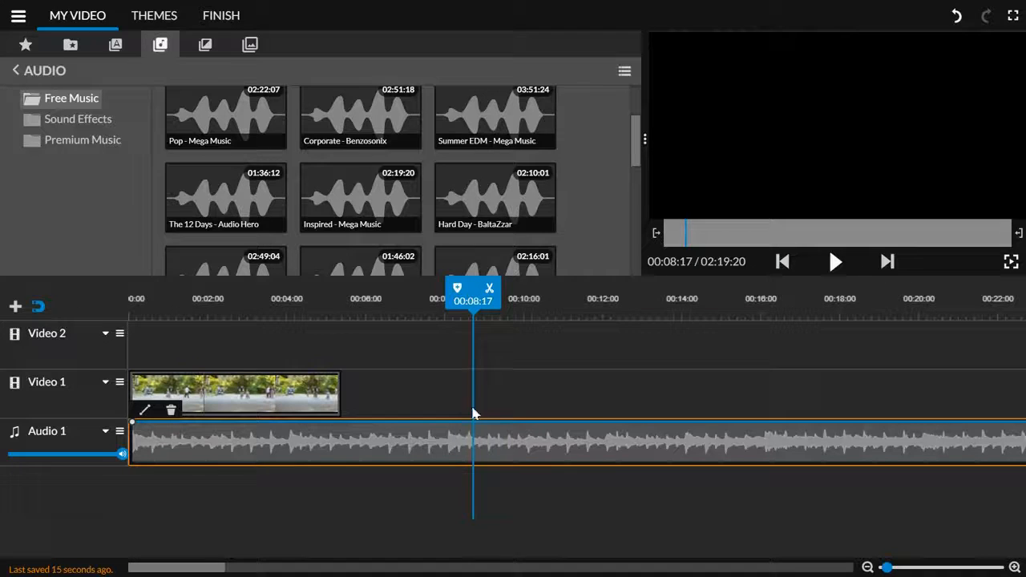
click(489, 288)
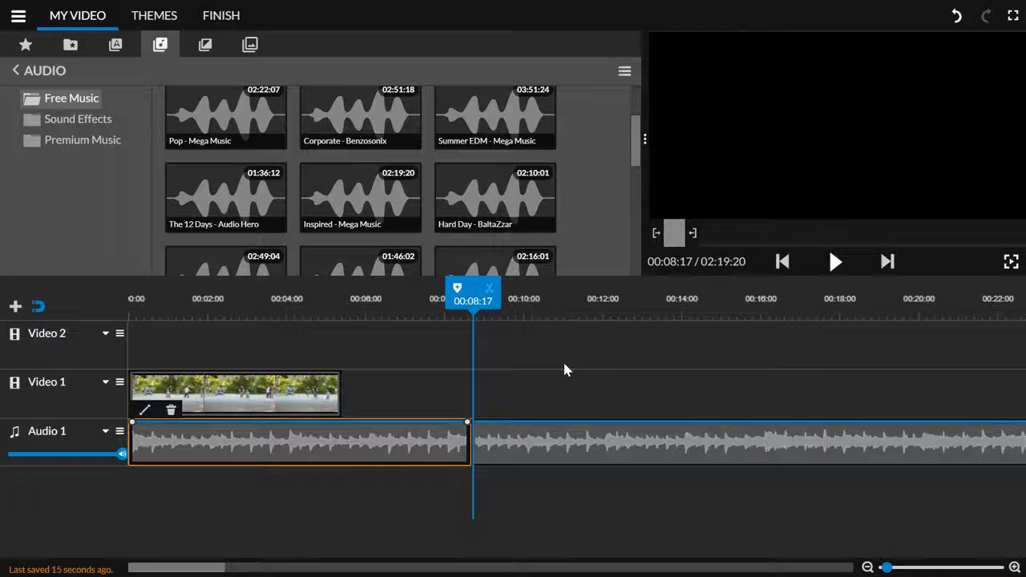
key(ctrl+z)
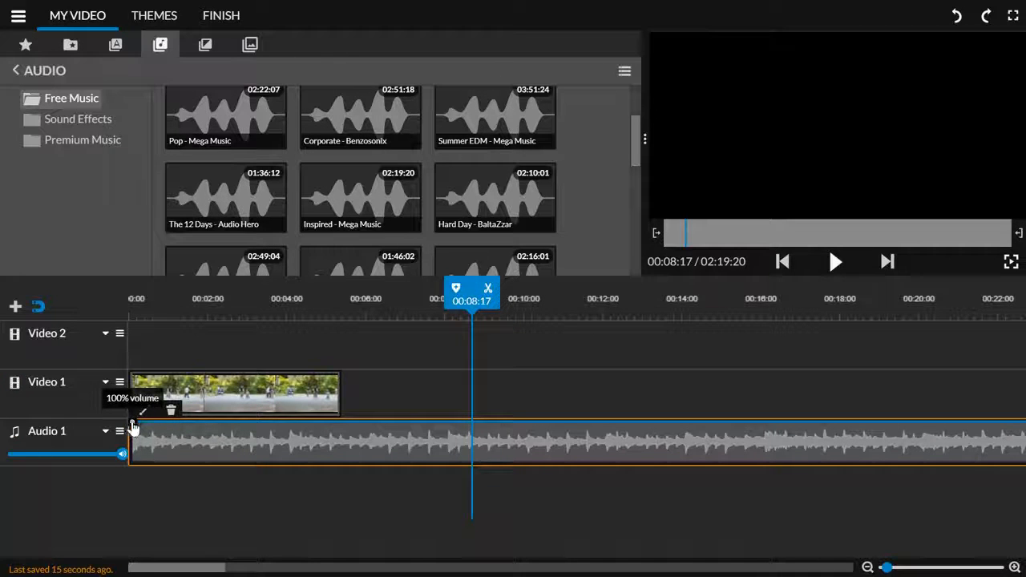
Try the Audio 1 track at about half volume in a short playback and restore full volume.
drag(121, 453, 69, 455)
drag(464, 295, 116, 298)
key(space)
key(space)
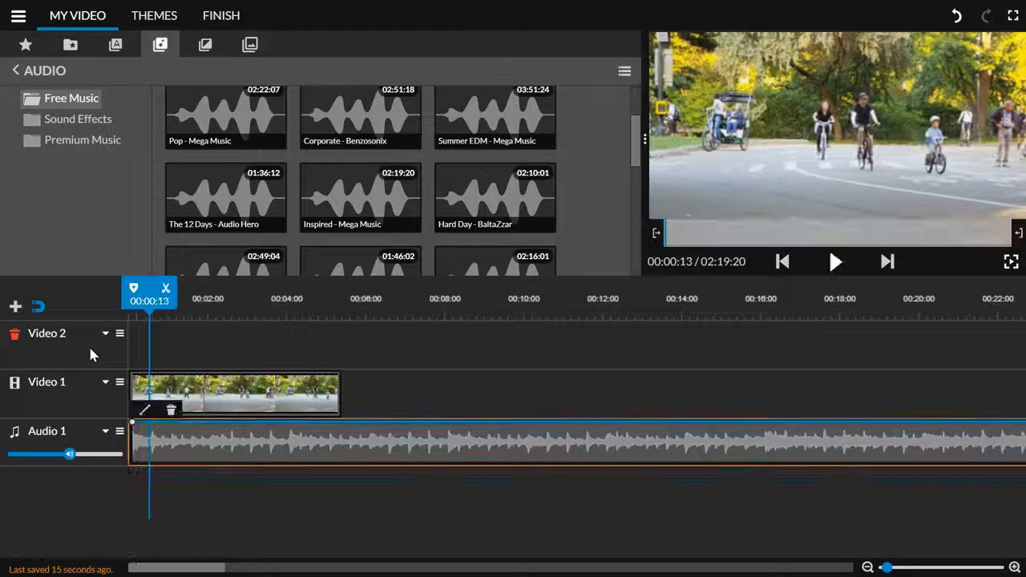
drag(69, 454, 126, 467)
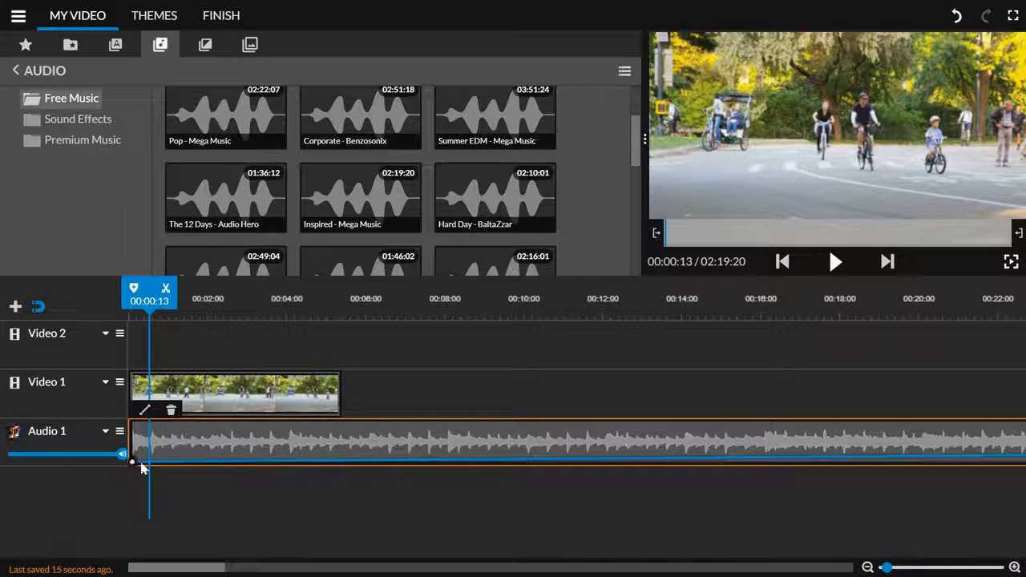
Shape a fade-in on the music's volume line, rising to 100% just after 00:00:13, and play it from the start.
drag(137, 460, 154, 425)
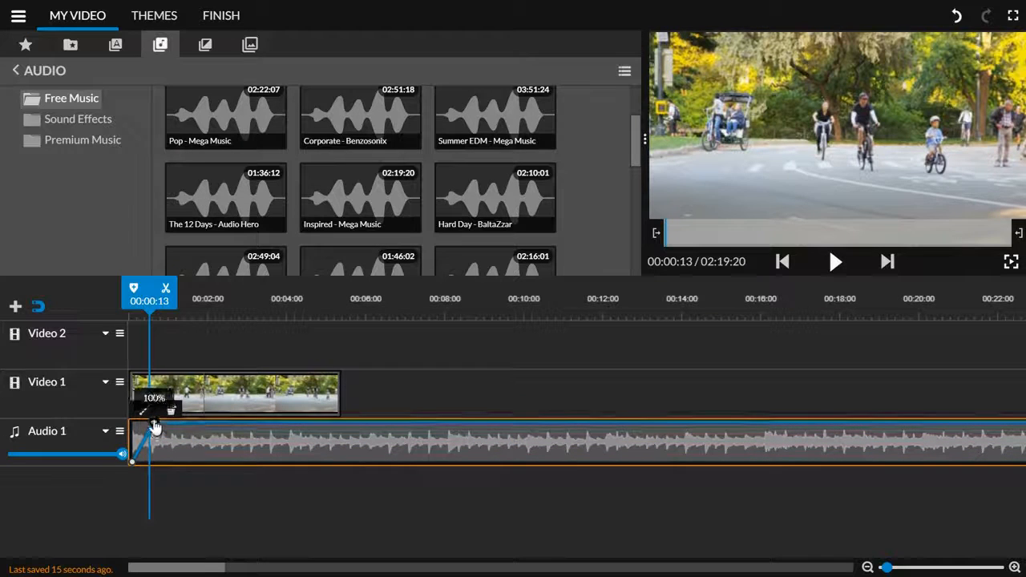
drag(148, 303, 109, 317)
key(space)
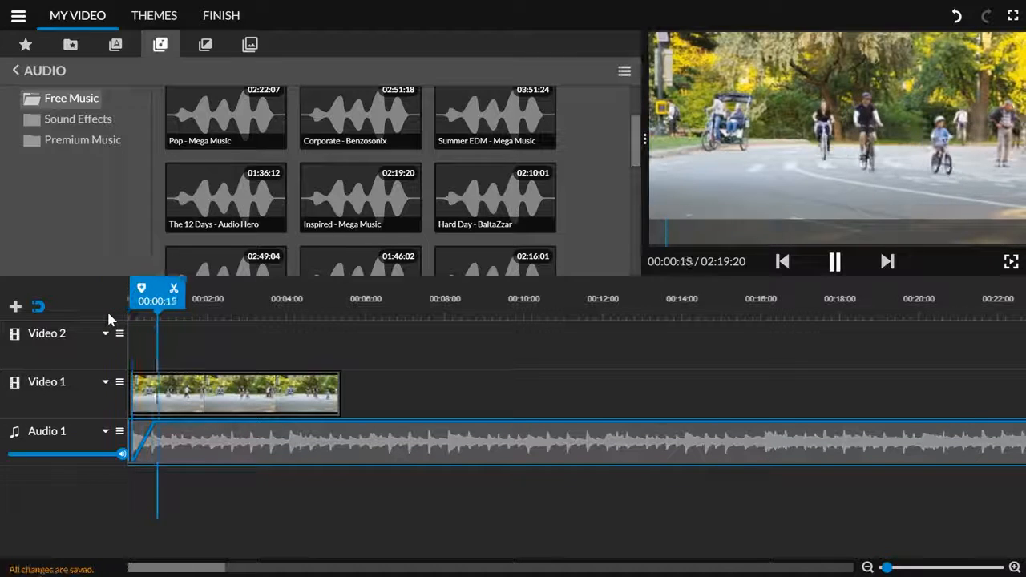
Lengthen the music's fade-in so it reaches full volume at about 3.4 seconds, and play it from the start.
key(space)
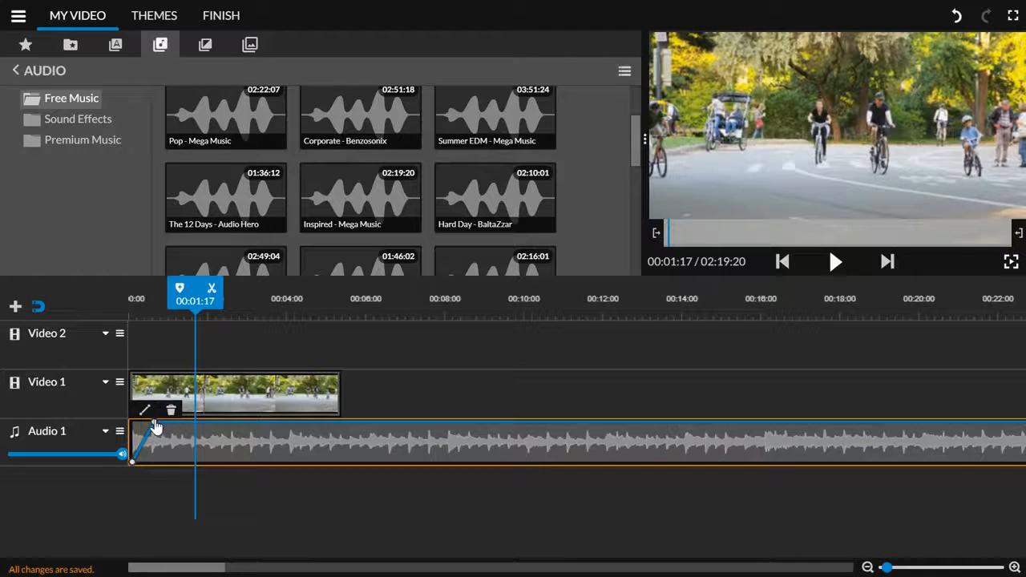
drag(154, 424, 264, 419)
drag(195, 295, 86, 294)
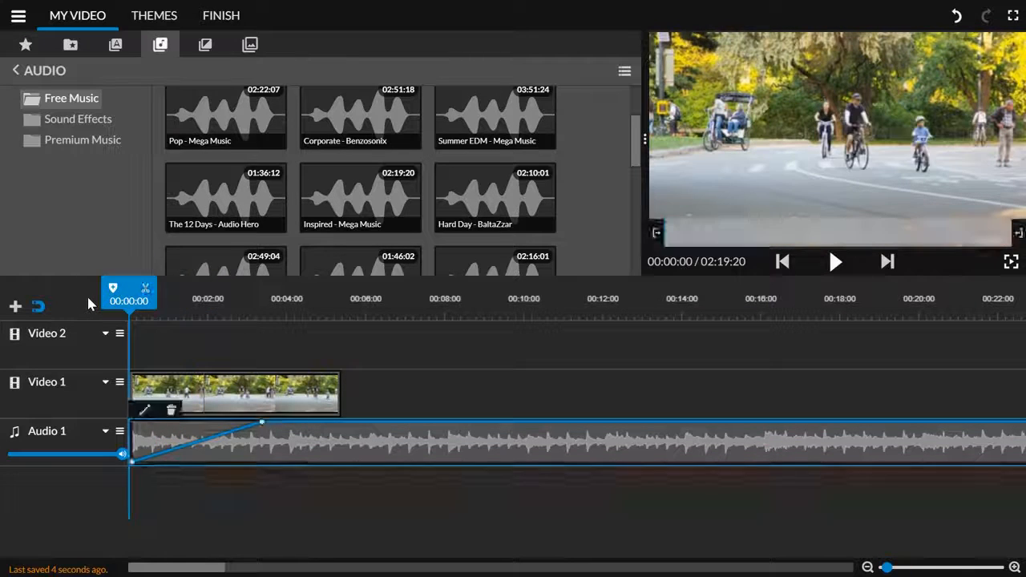
key(space)
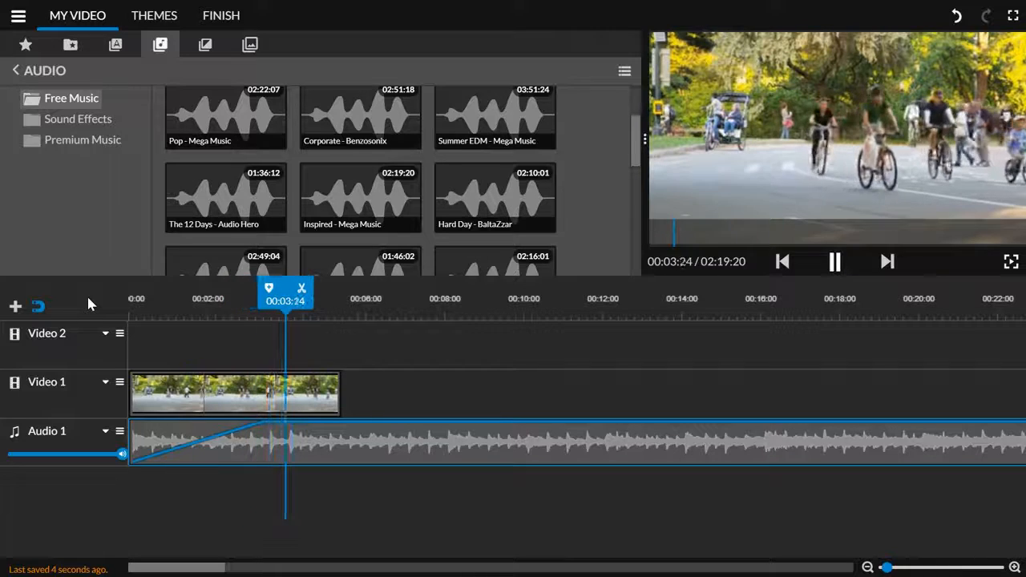
key(space)
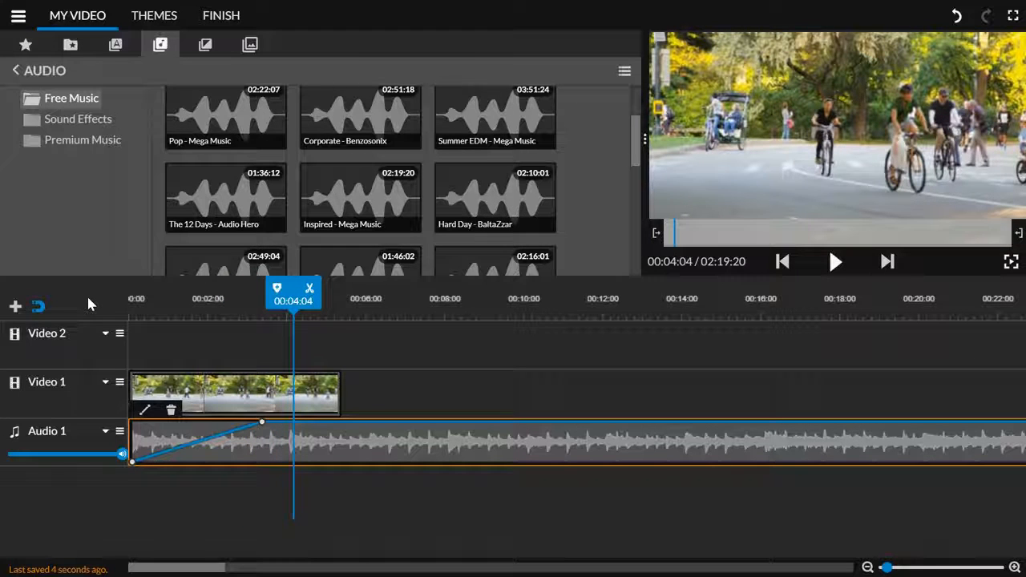
Add three more volume points to the music, lower those near 5.3 and 6.7 seconds to zero, and play that section.
click(327, 423)
click(357, 422)
click(386, 422)
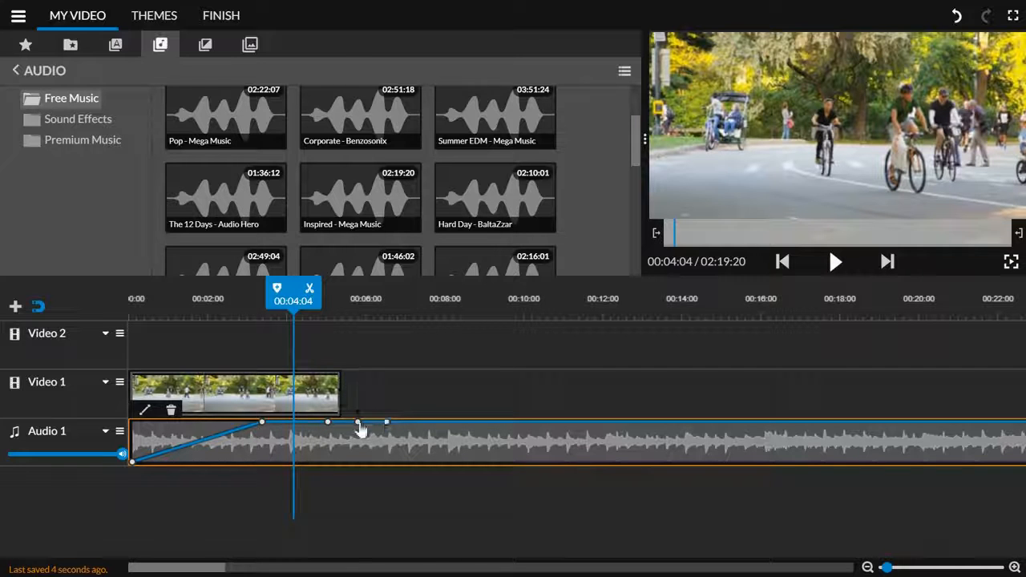
drag(327, 422, 339, 461)
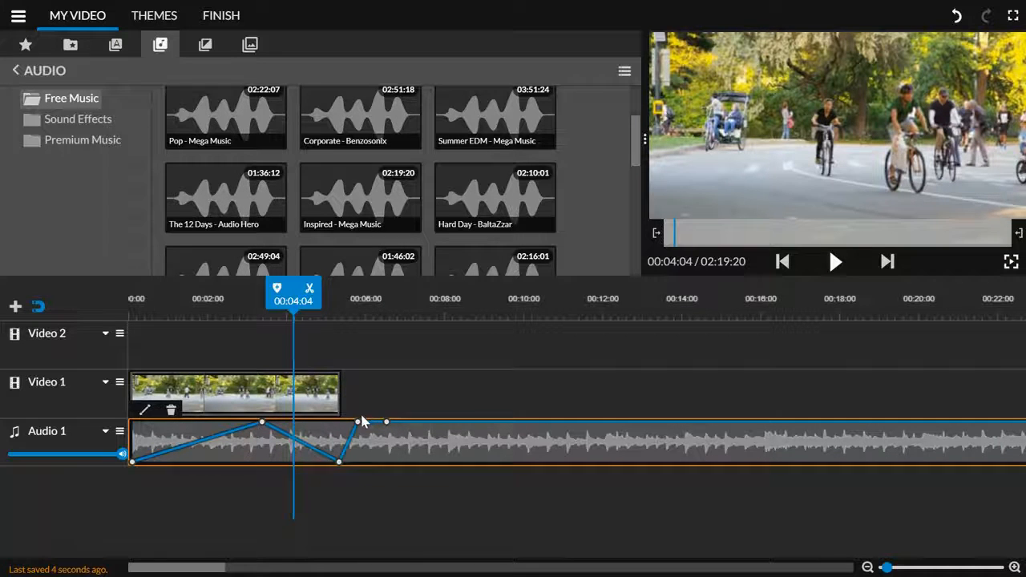
drag(386, 423, 393, 461)
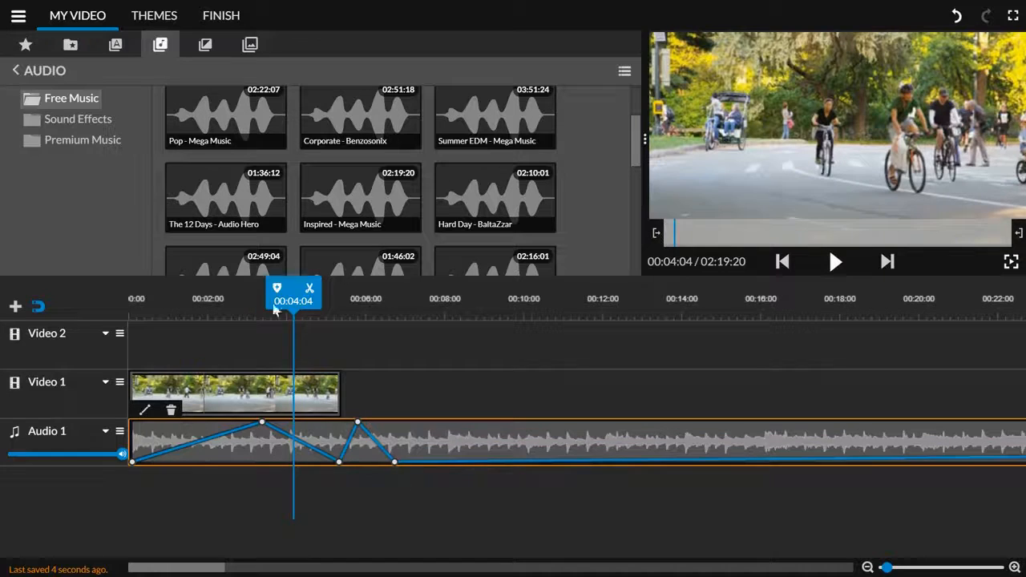
click(296, 318)
drag(296, 318, 270, 318)
key(space)
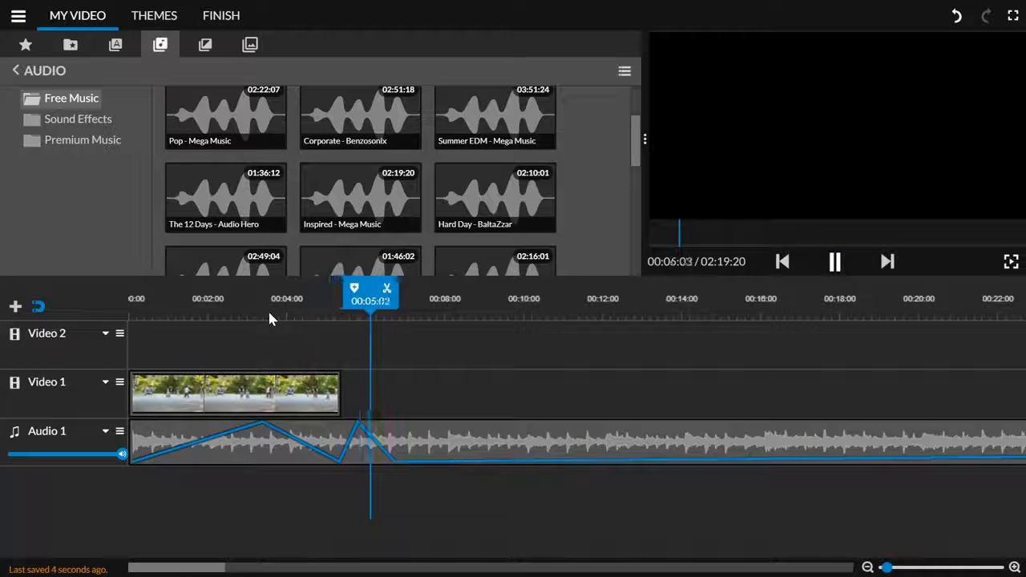
key(space)
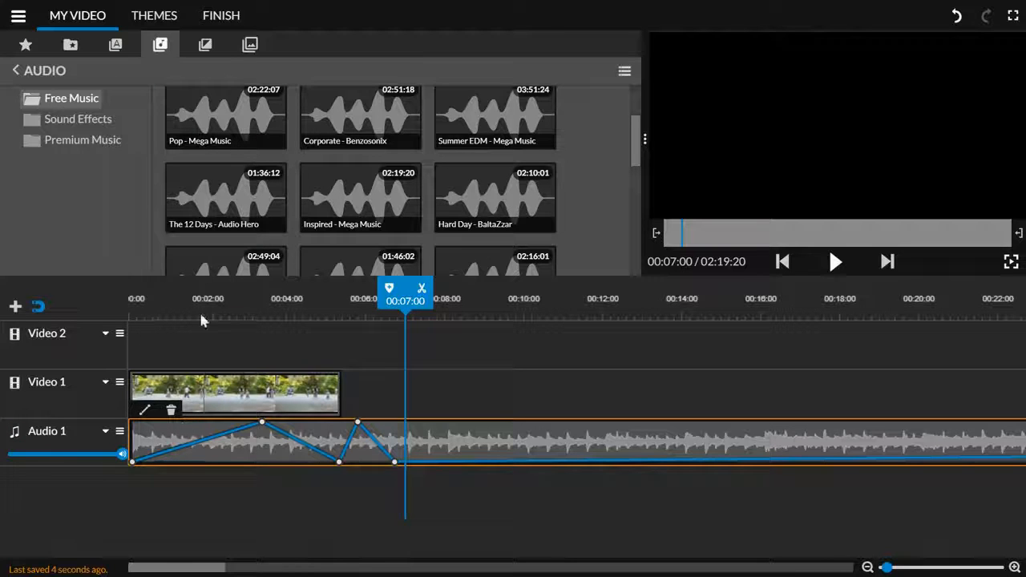
Add a new audio track titled Audio 2 to the timeline.
click(16, 305)
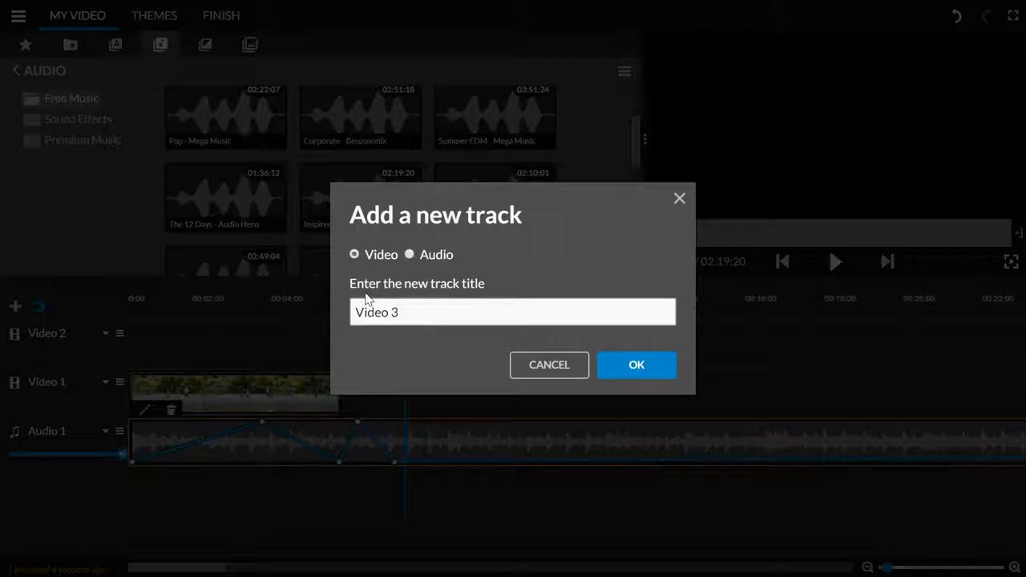
click(410, 255)
click(639, 366)
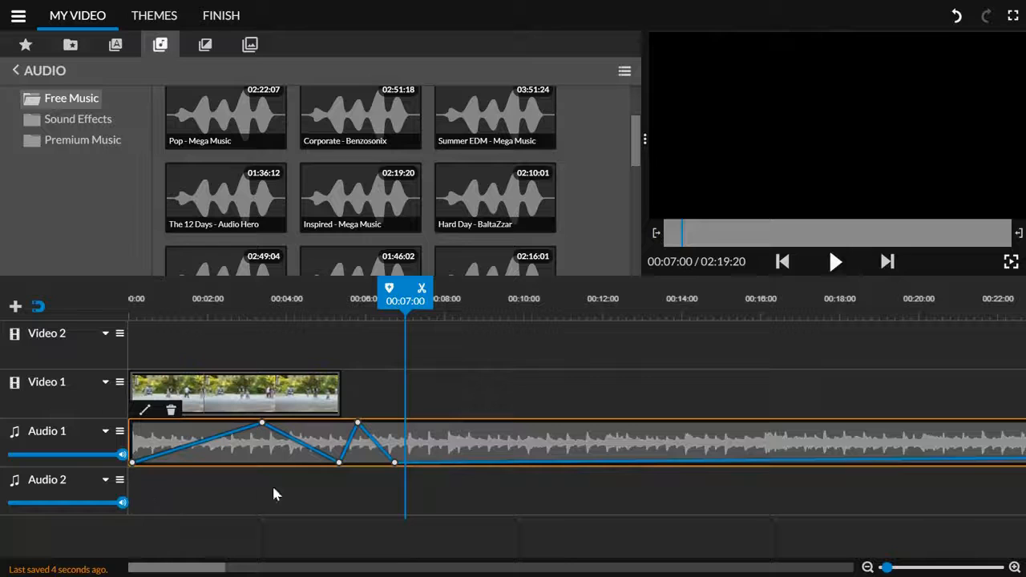
Open the Bikers and Joggers in Street clip for editing, review its Transform options and return to the timeline.
mouse_move(21, 355)
click(147, 390)
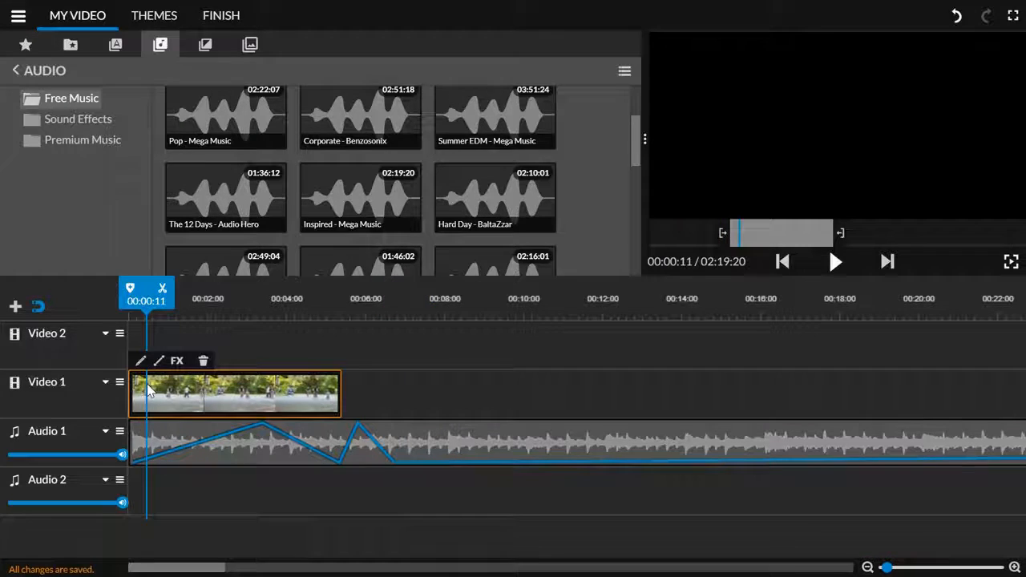
double_click(147, 390)
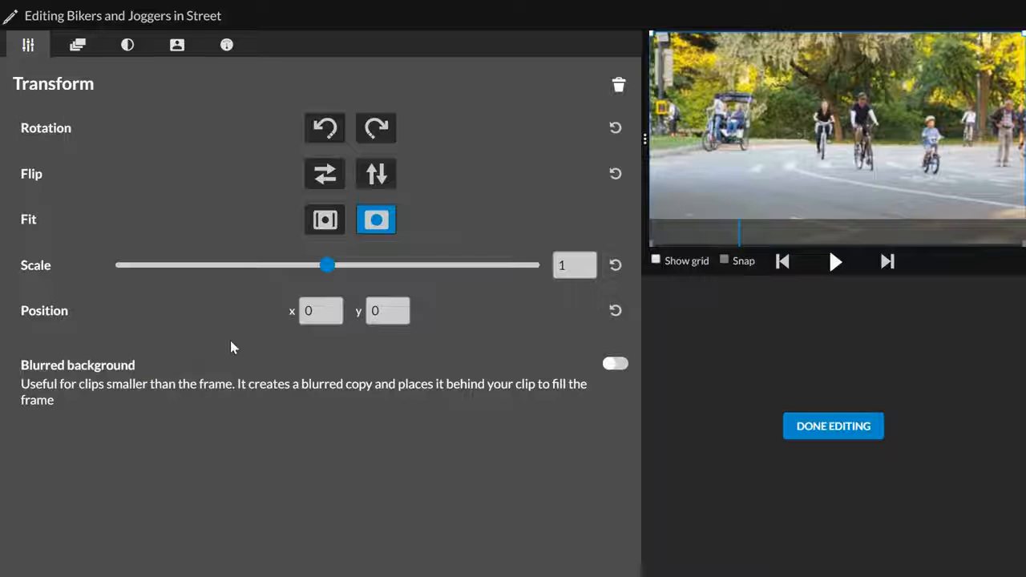
click(813, 433)
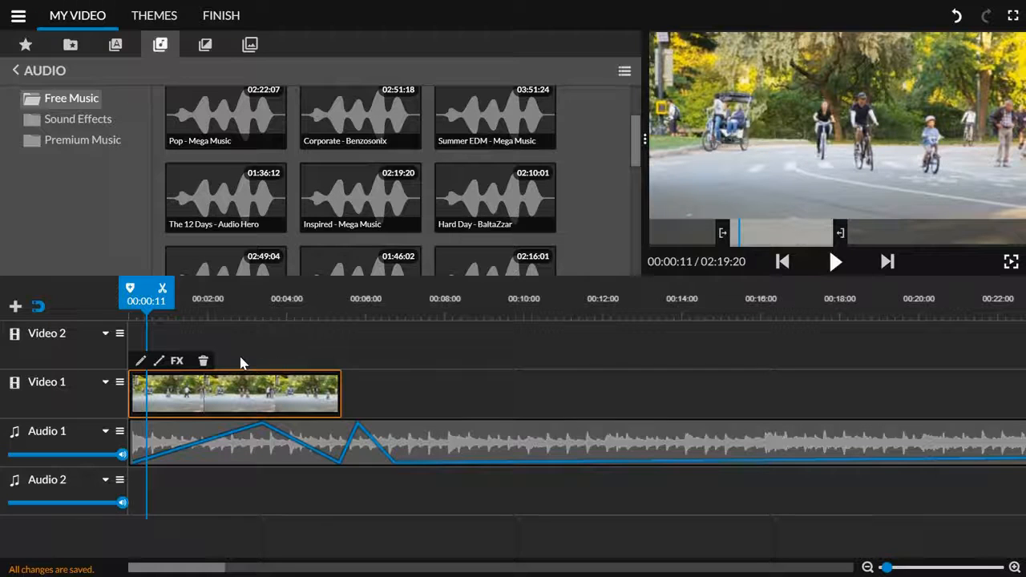
Try scaling the biking clip to 0.68, reset it, and try it at 0.22 near the frame's upper-right corner.
double_click(229, 391)
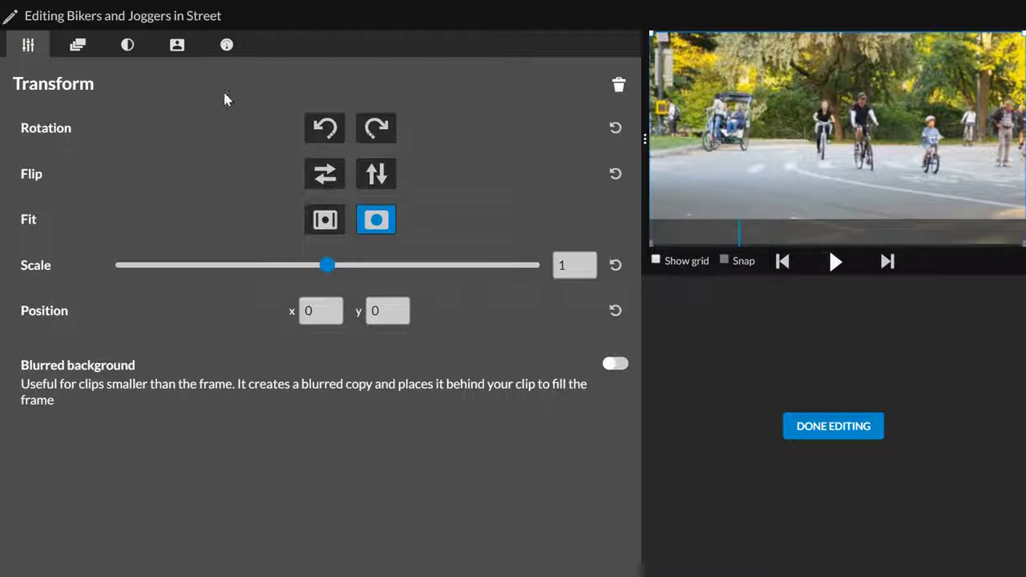
drag(306, 276, 255, 273)
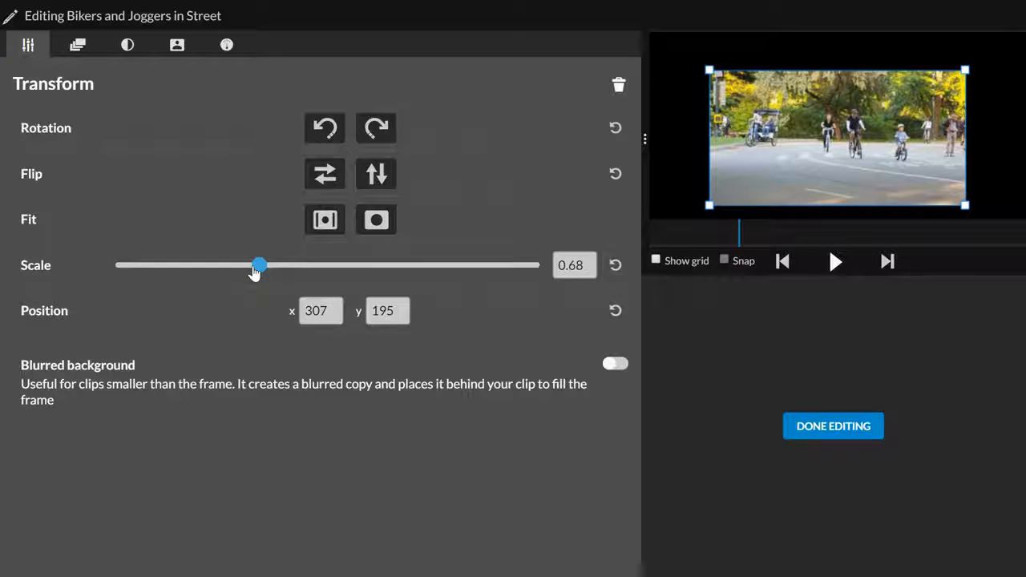
click(616, 267)
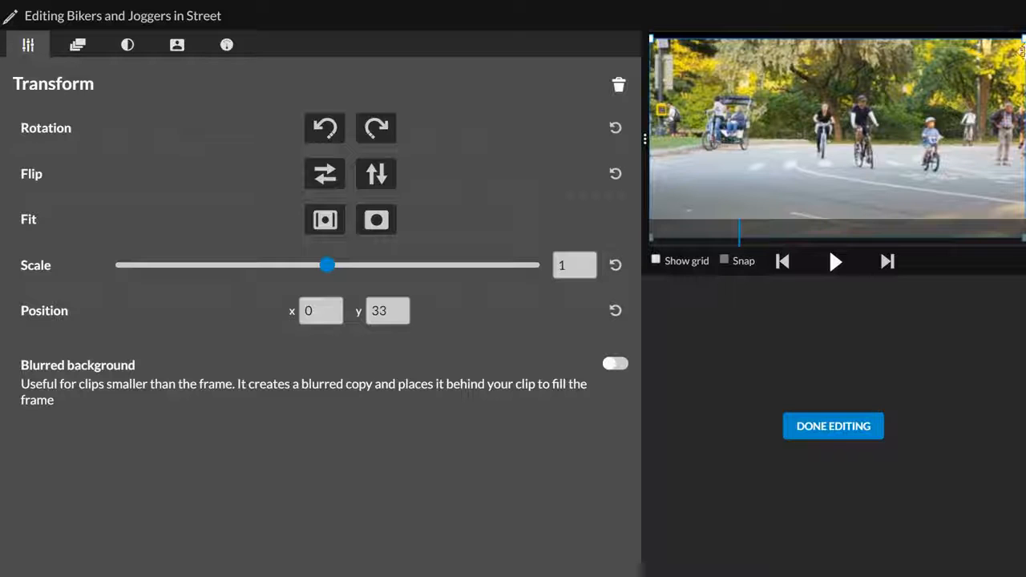
drag(1022, 41, 1018, 163)
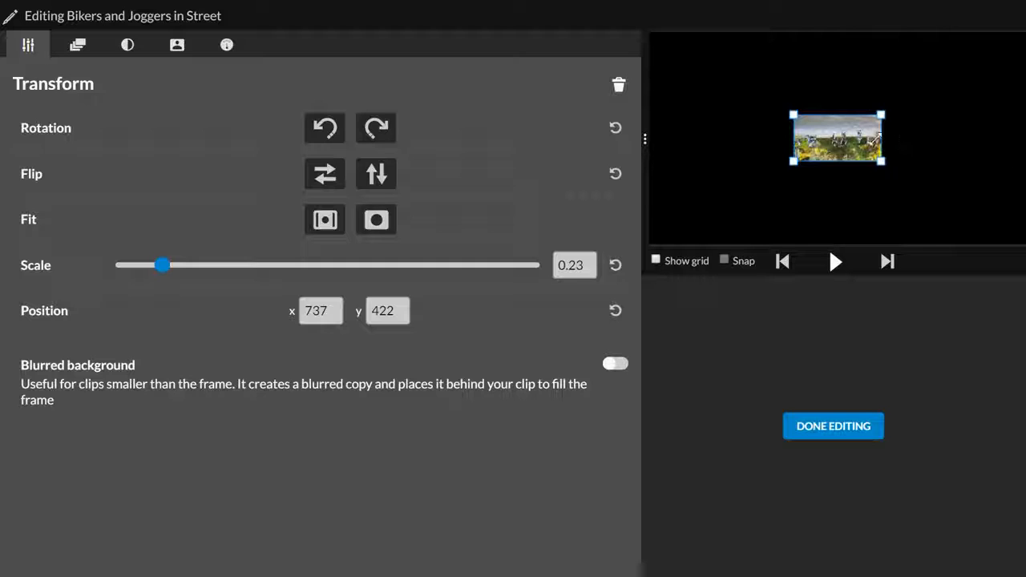
drag(834, 132, 950, 75)
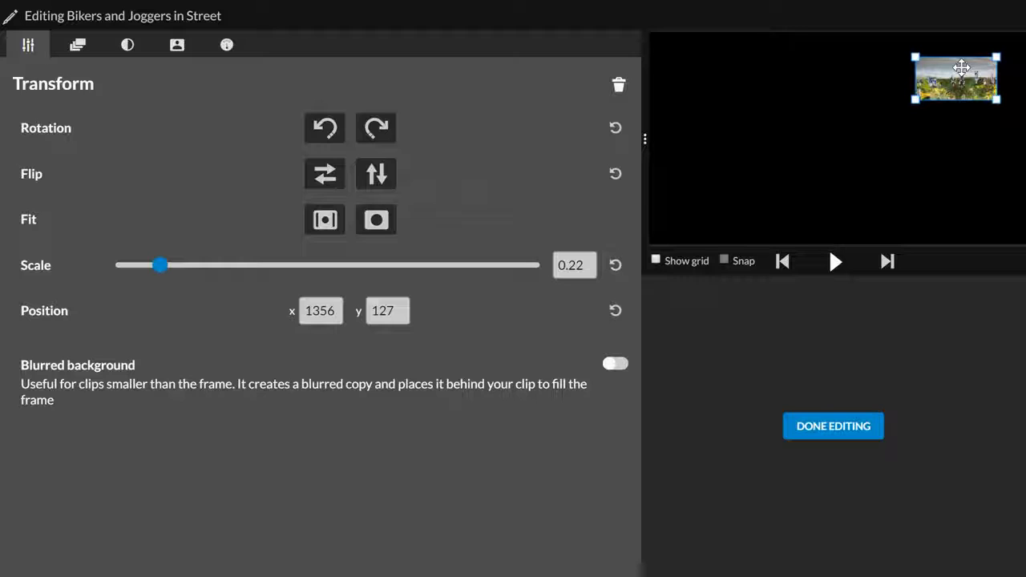
Reset the biking clip's scale, rotate it 180 degrees clockwise and fit it to fill the whole frame.
click(376, 221)
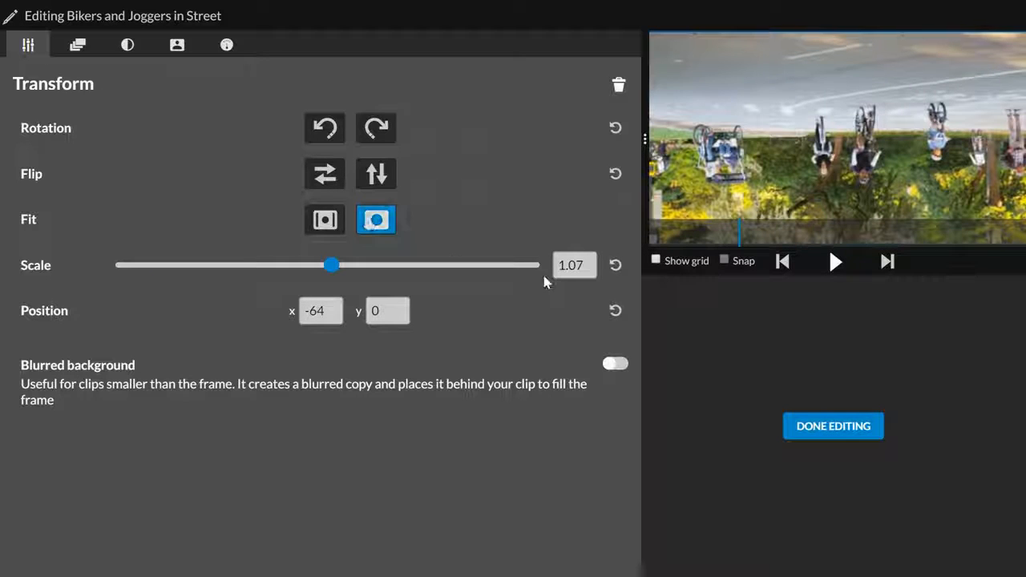
click(616, 266)
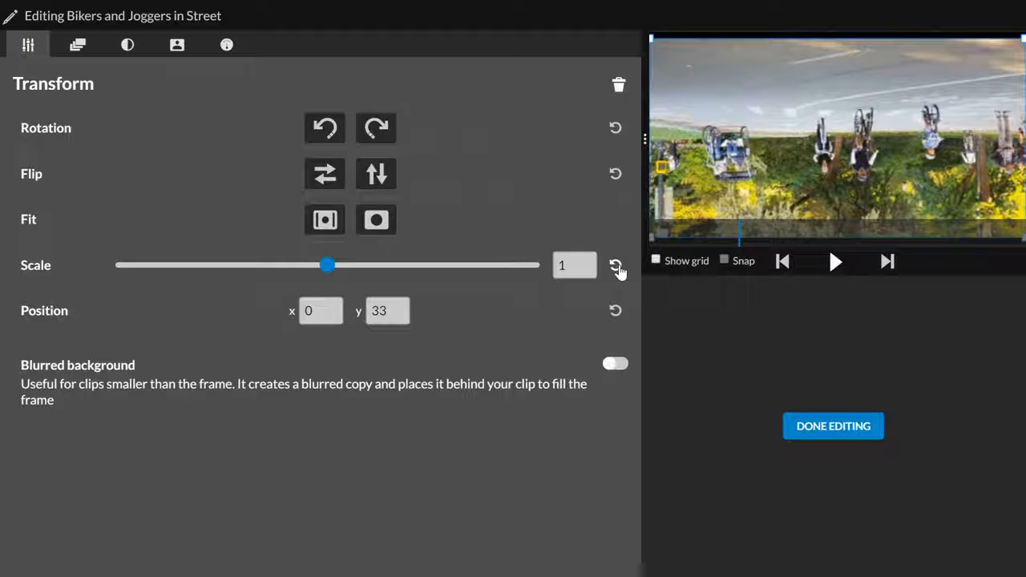
click(376, 128)
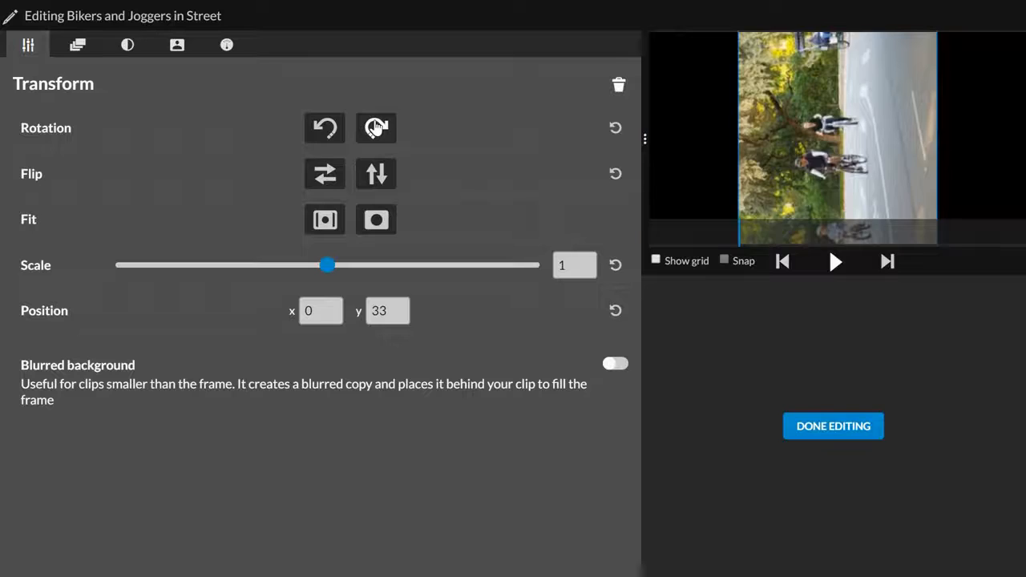
click(375, 128)
click(374, 223)
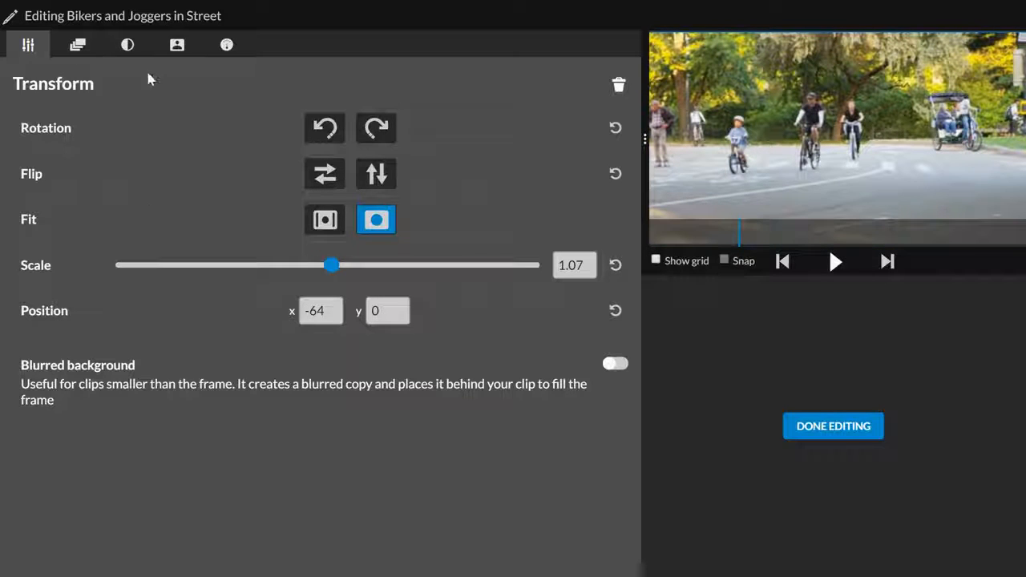
Review the biking clip's Animation, Color, Color Keying and Speed settings and finish editing the clip.
click(75, 48)
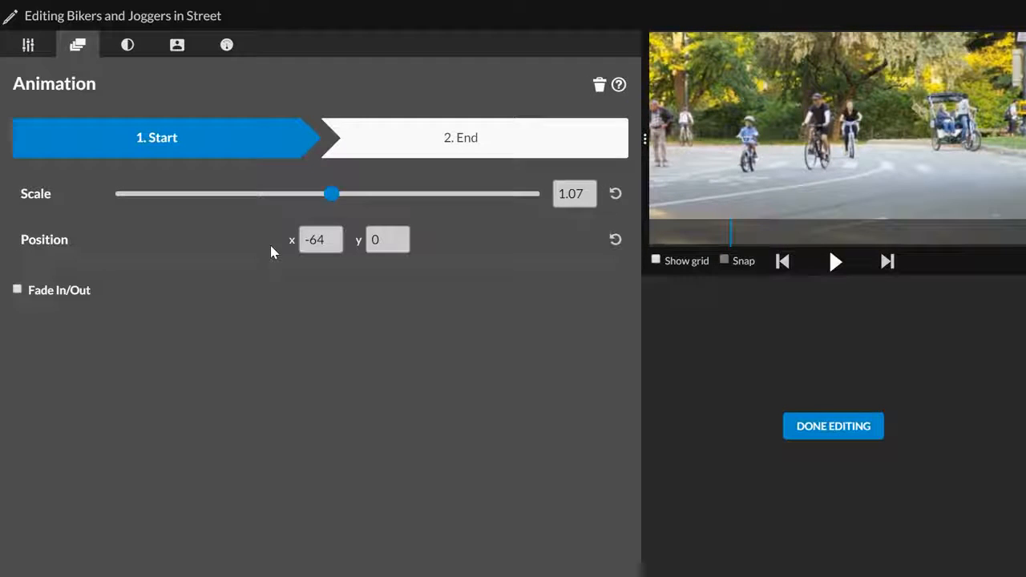
click(130, 48)
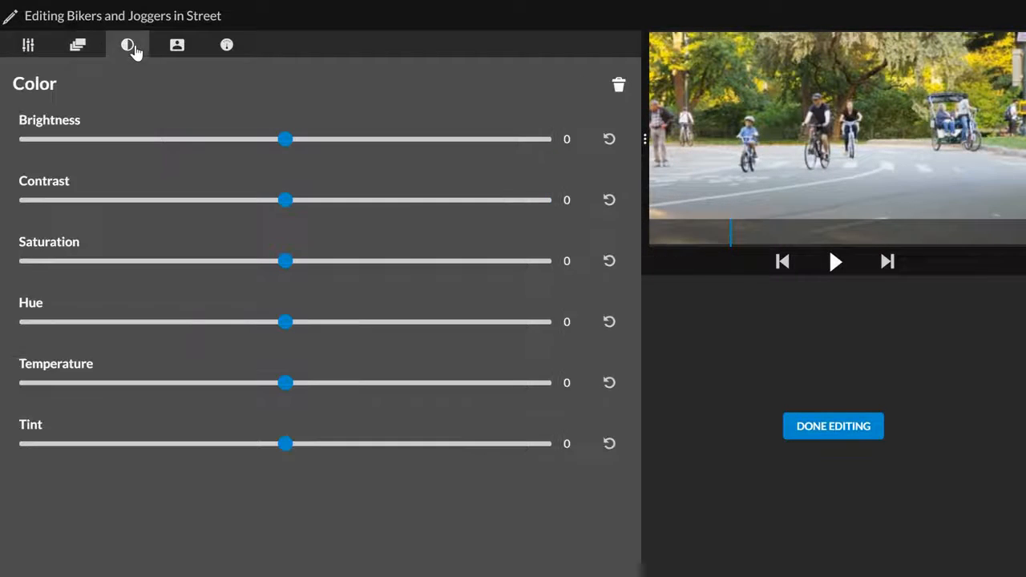
click(177, 47)
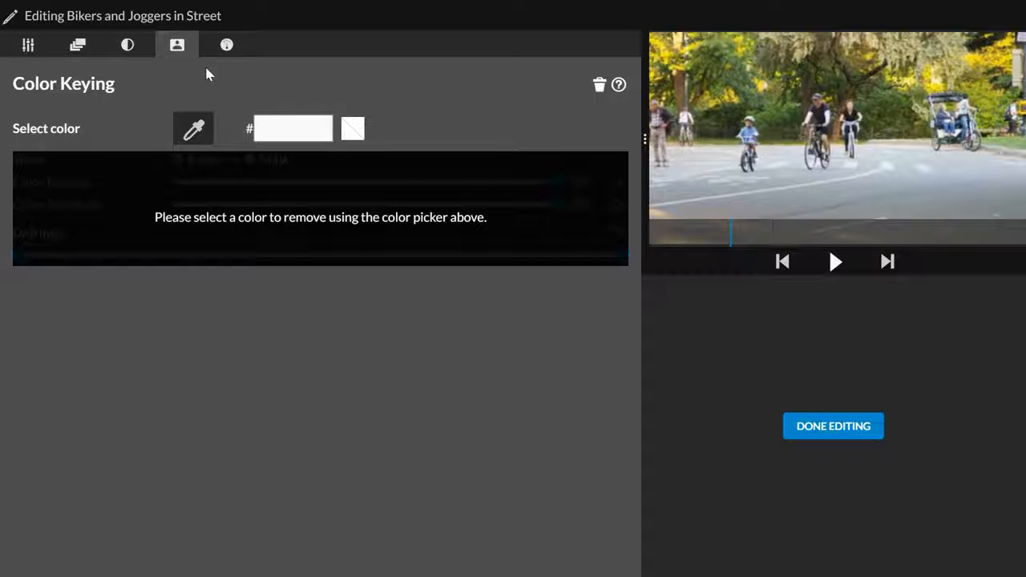
click(227, 47)
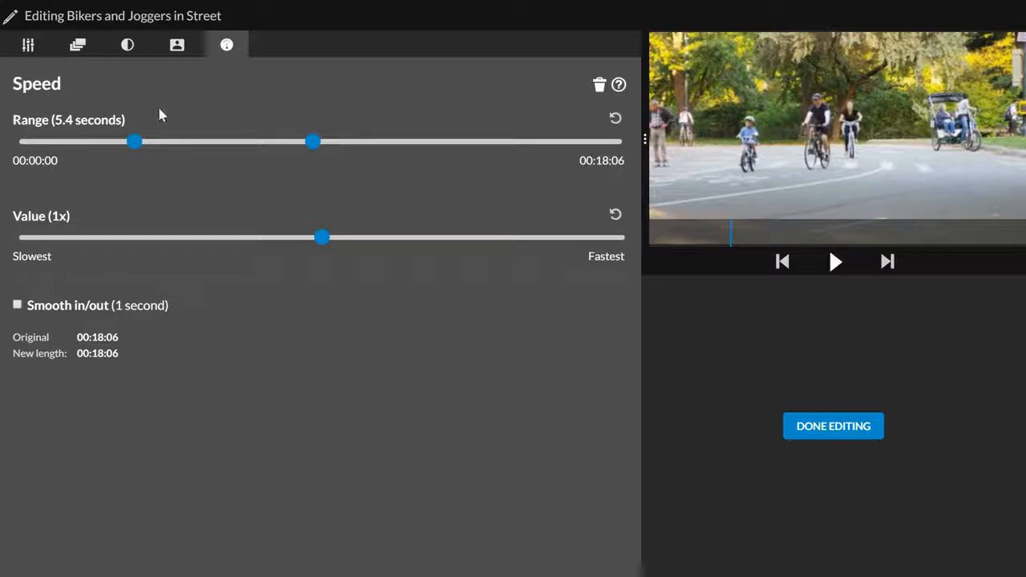
click(852, 436)
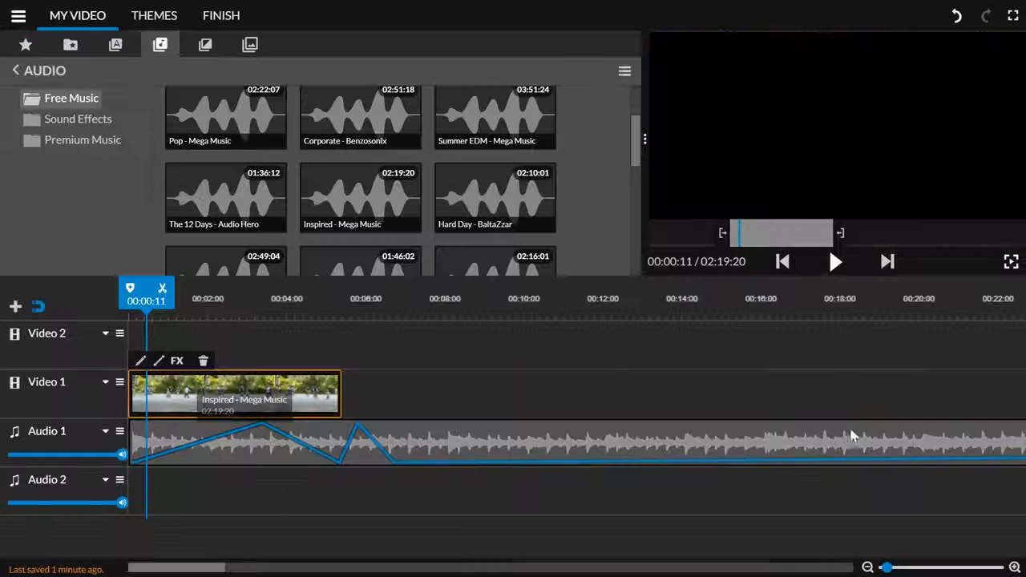
Place the Stack - Title text at the start of Video 2 and trim it to end with the biking clip at 00:05:10.
click(115, 44)
drag(396, 201, 152, 348)
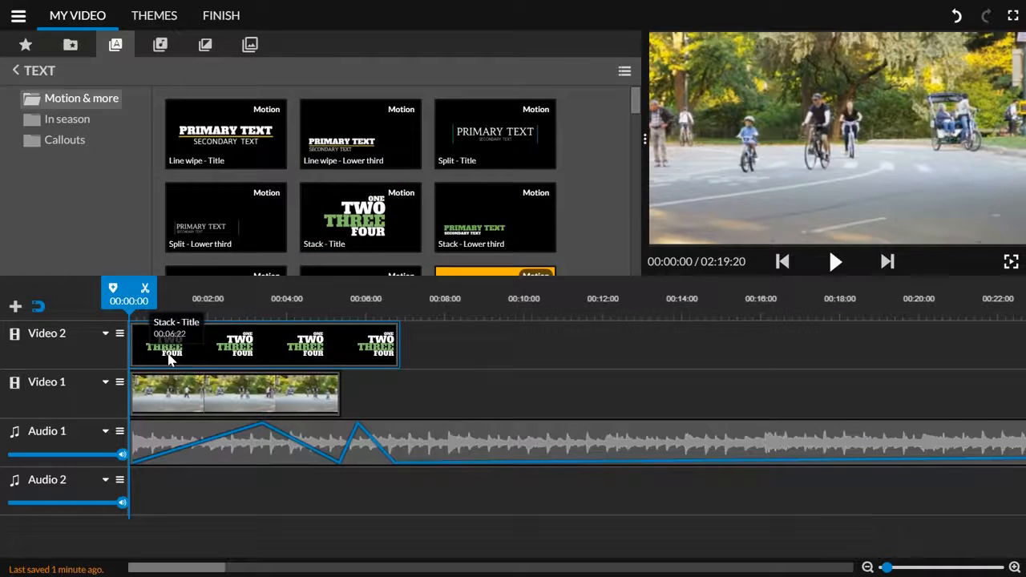
click(170, 360)
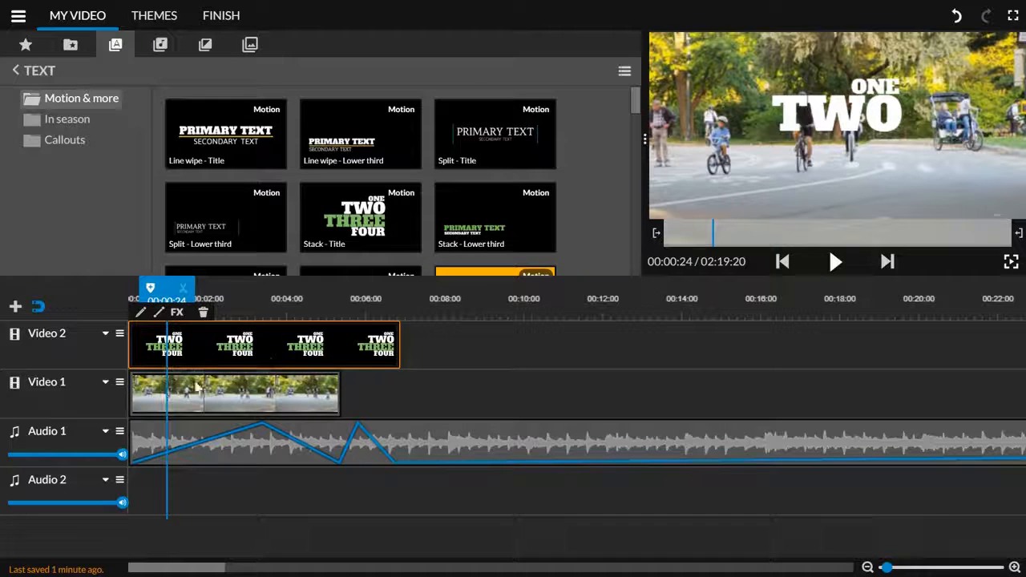
drag(398, 341, 339, 342)
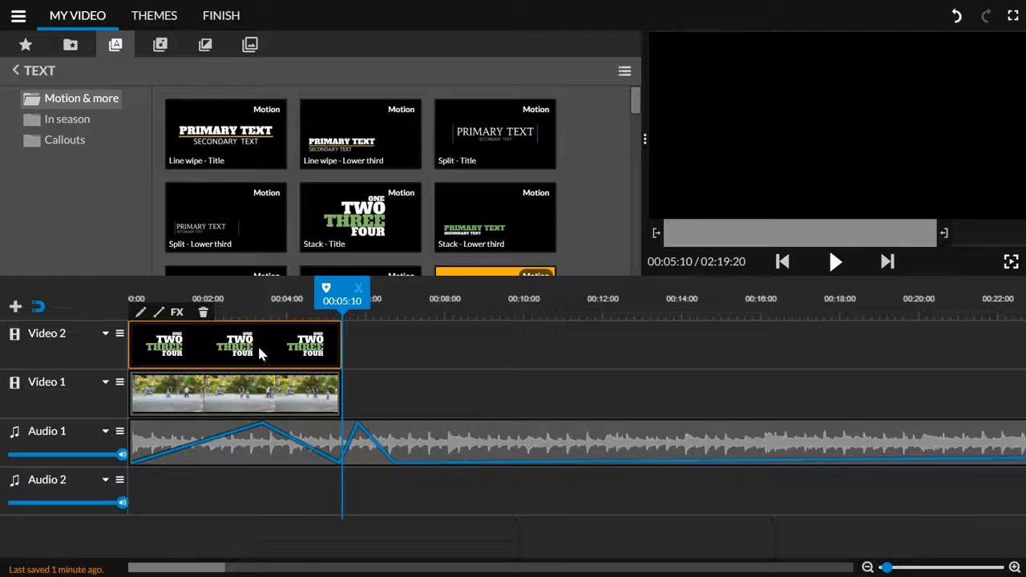
Set the stacked title's four lines to "It's", "Bike", "Week" and "Yo!" and finish editing it.
double_click(183, 353)
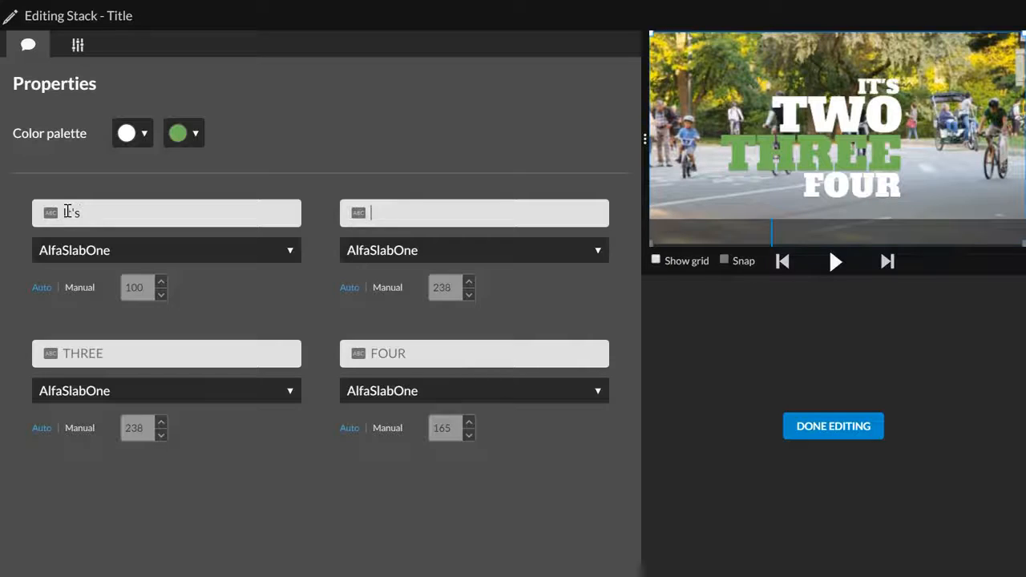
text(ke)
key(Tab)
text(Week)
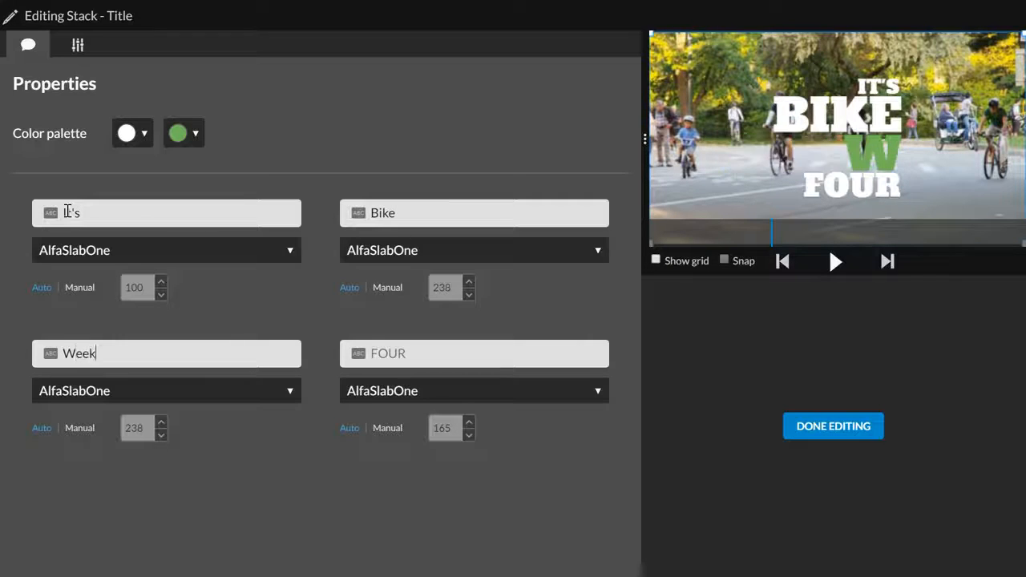
key(BackSpace)
text(Yo!)
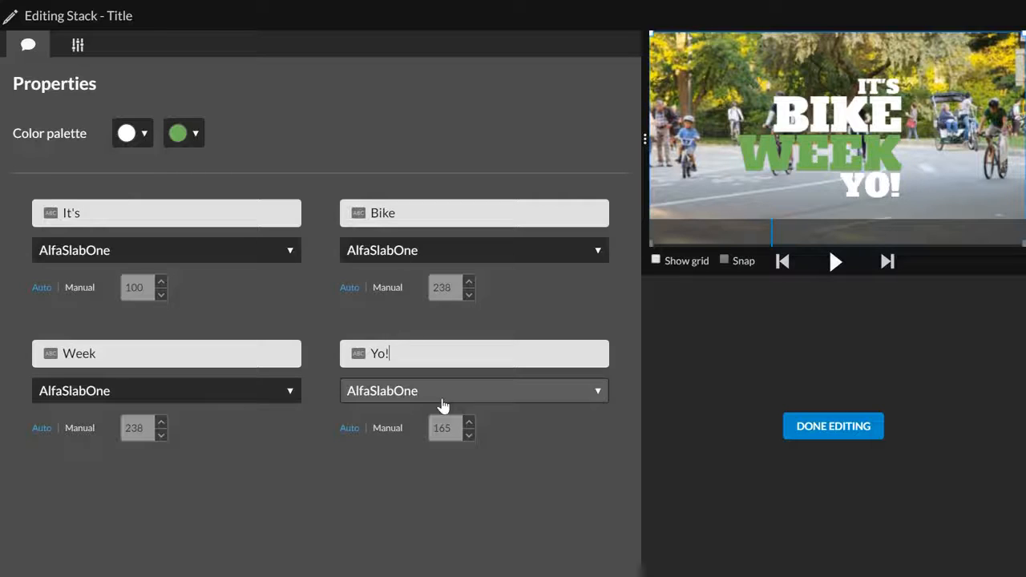
click(837, 427)
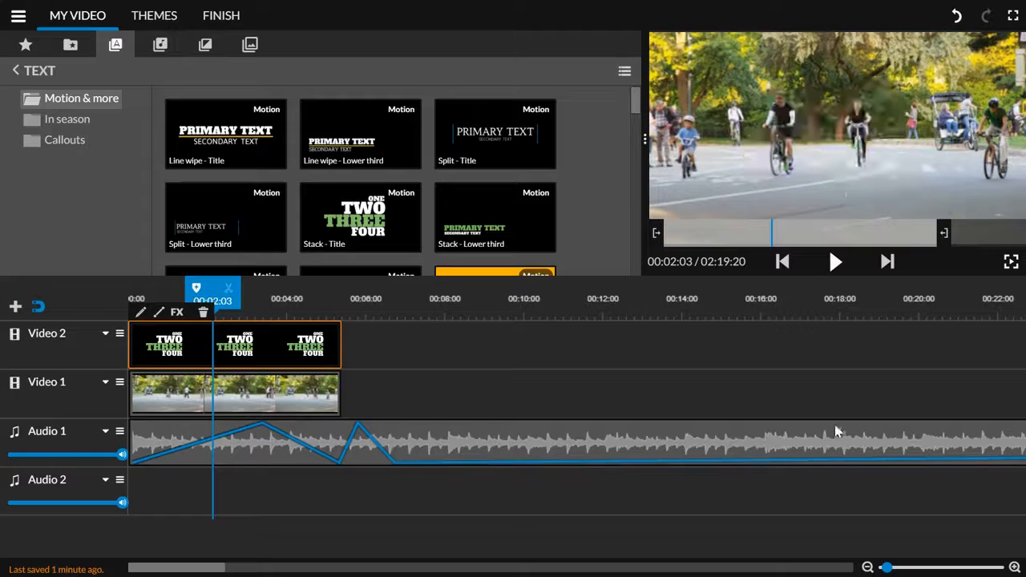
Play the video from the beginning to preview the stacked title over the biking clip.
drag(207, 289, 120, 290)
key(space)
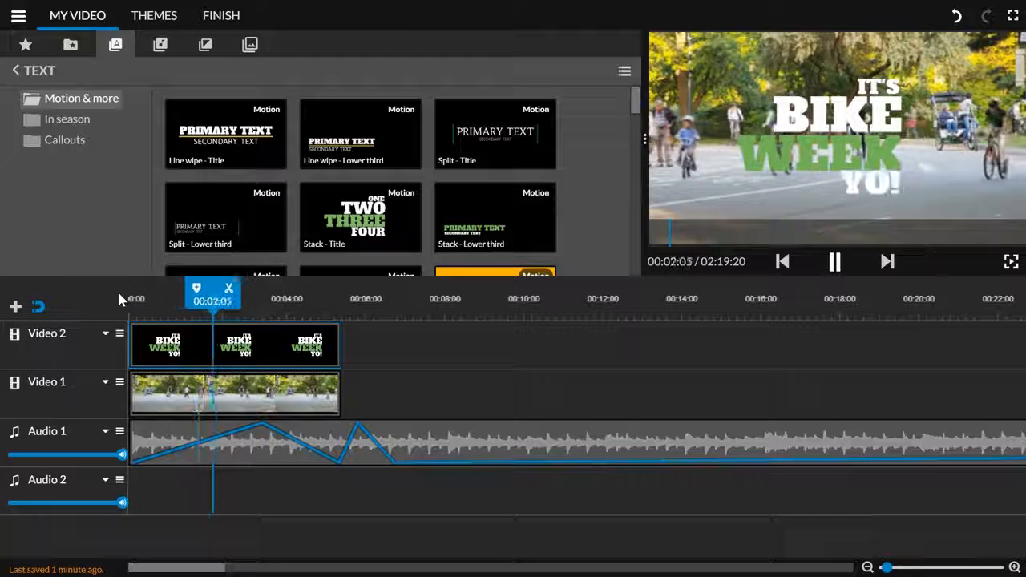
key(space)
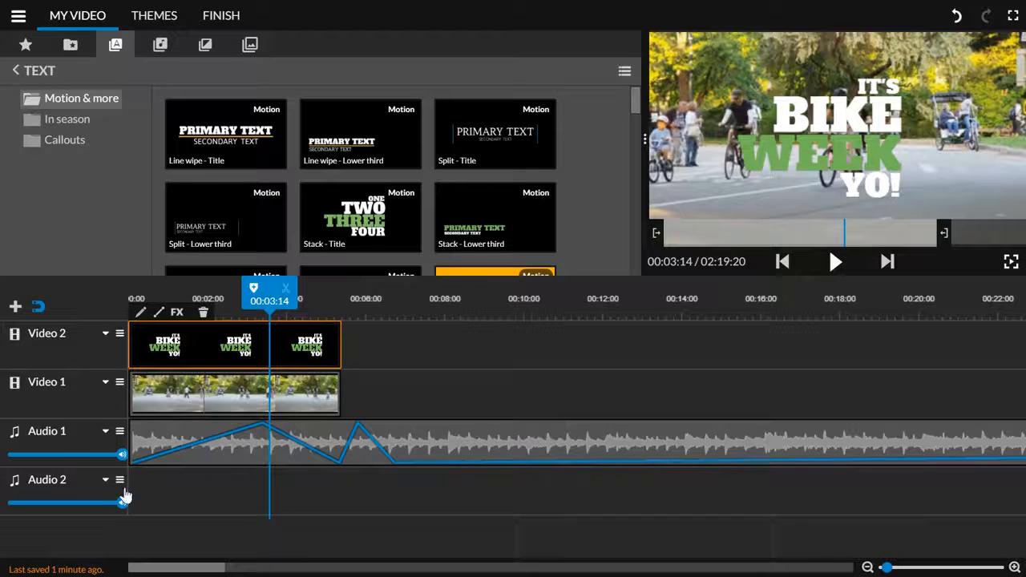
Open the stacked title for editing, shrink it and move it to the lower-right corner of the video frame.
double_click(233, 343)
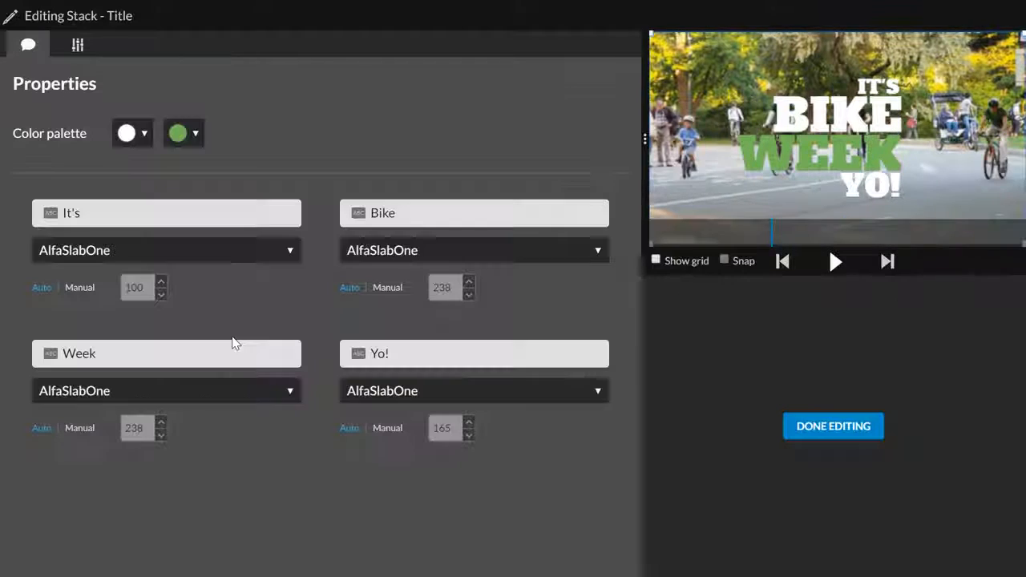
drag(649, 36, 722, 75)
drag(894, 145, 955, 183)
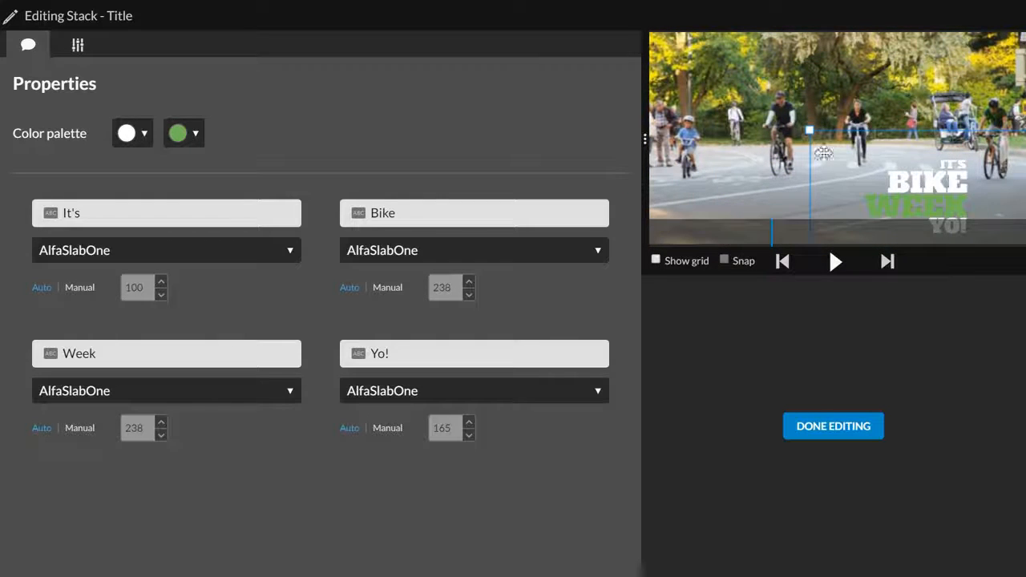
Change the stacked title's green palette color to yellow, rgb(255, 255, 0).
click(186, 136)
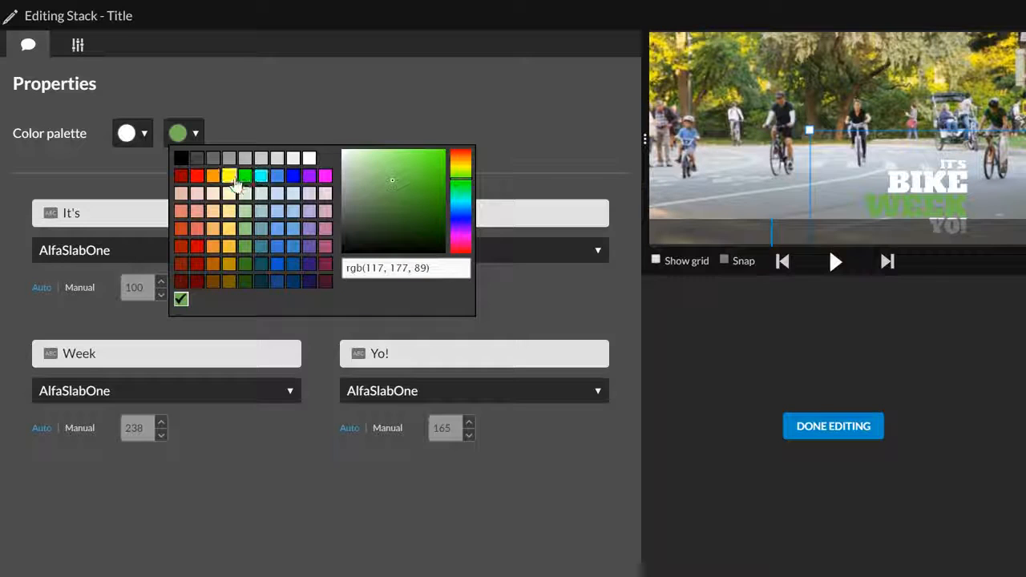
click(230, 176)
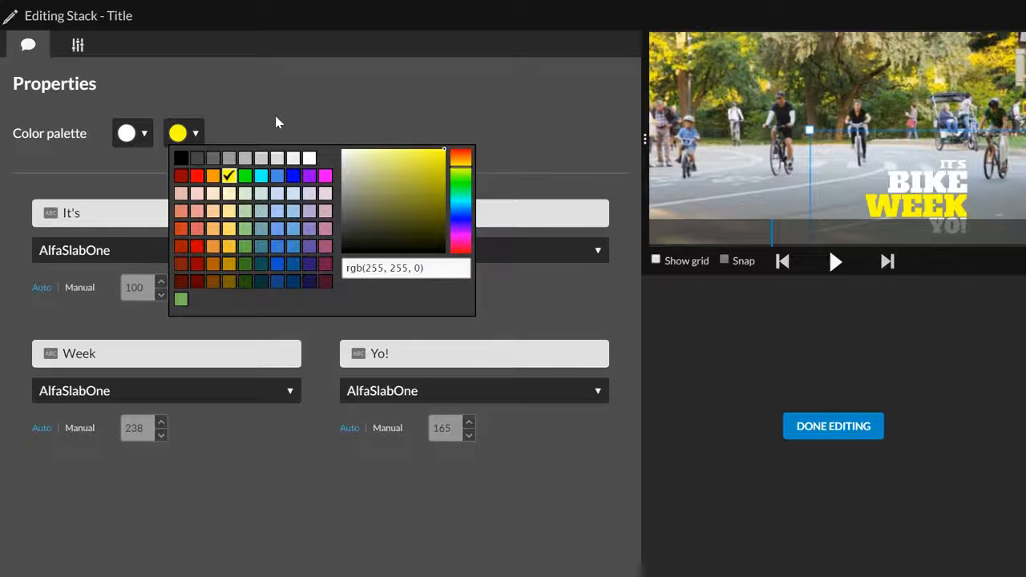
click(275, 117)
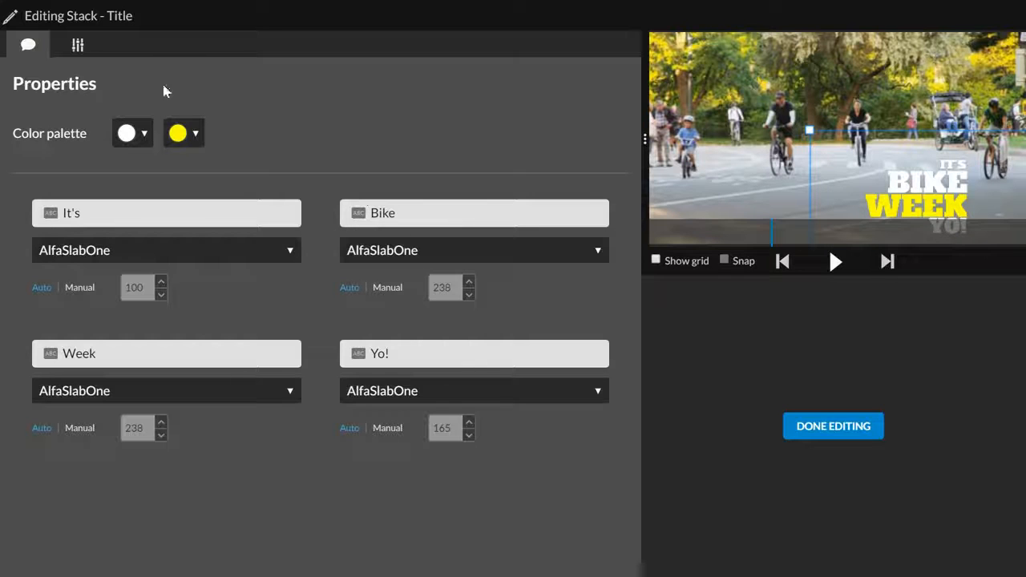
Set the stacked title's scale to 0.61, finish editing it and preview the video from the beginning.
click(80, 47)
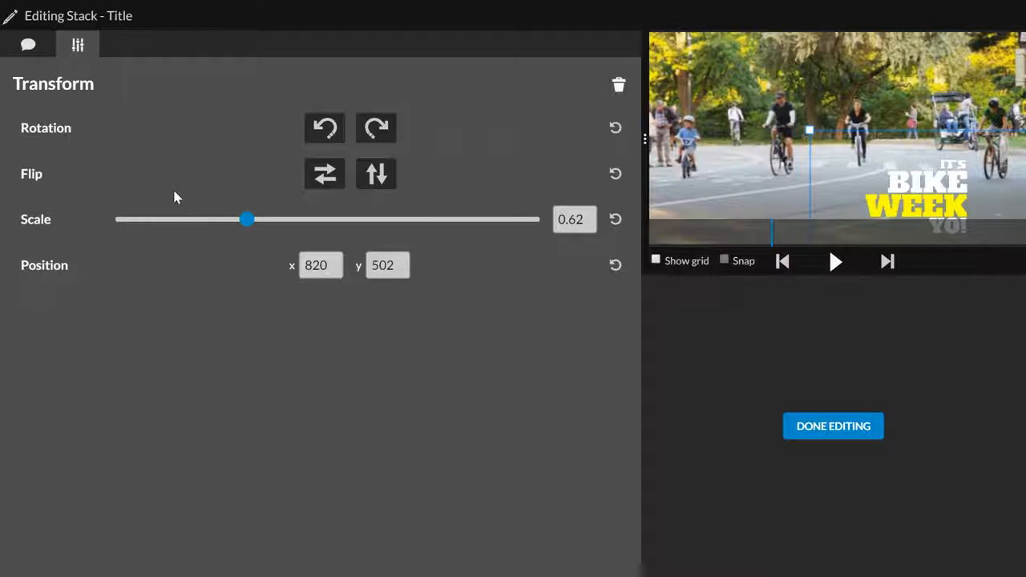
drag(246, 221, 246, 227)
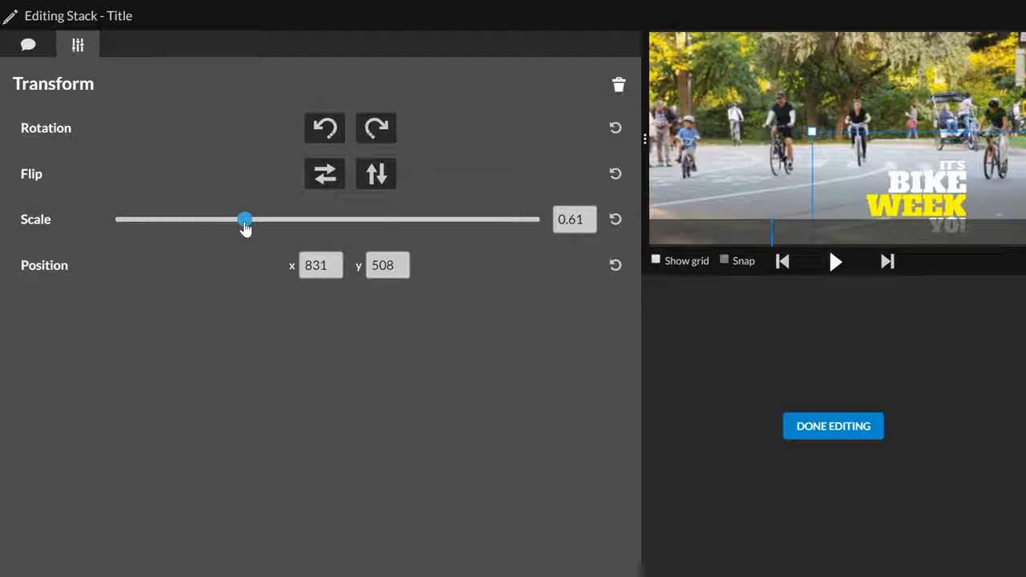
click(30, 45)
click(813, 427)
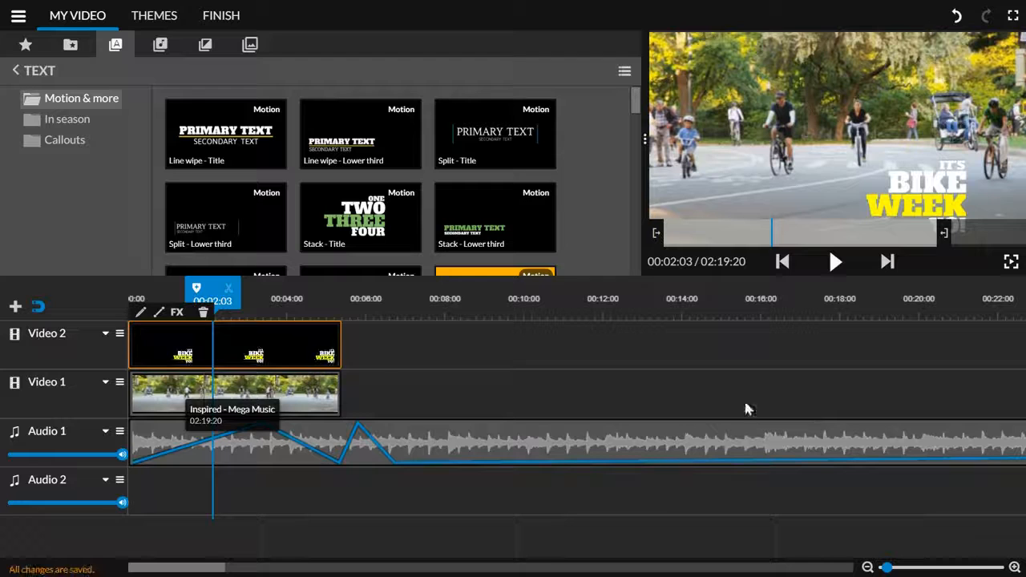
drag(212, 292, 68, 294)
key(space)
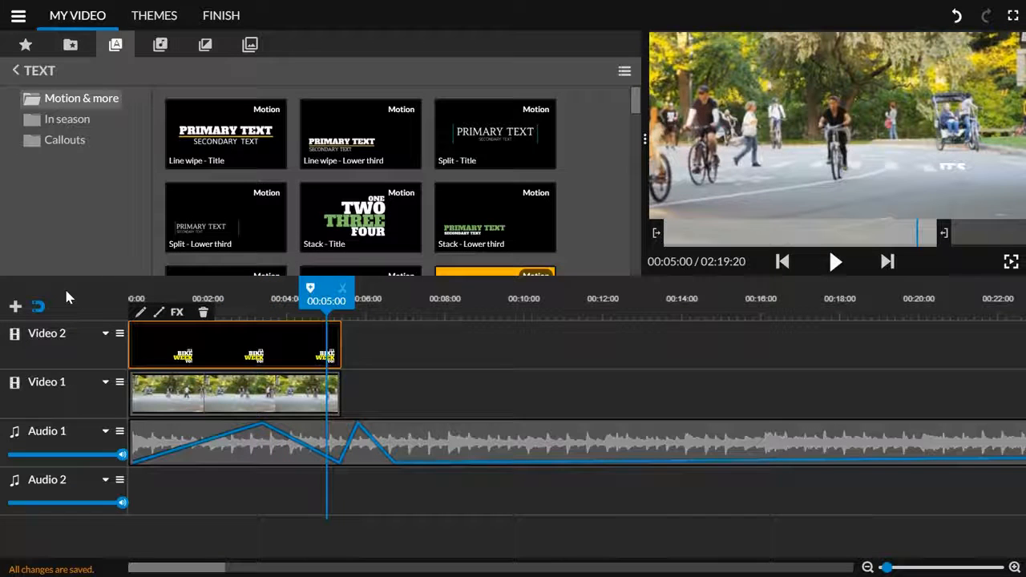
Add a Cross dissolve transition to the end of the biking clip on Video 1 and preview it from the beginning.
click(162, 49)
click(205, 46)
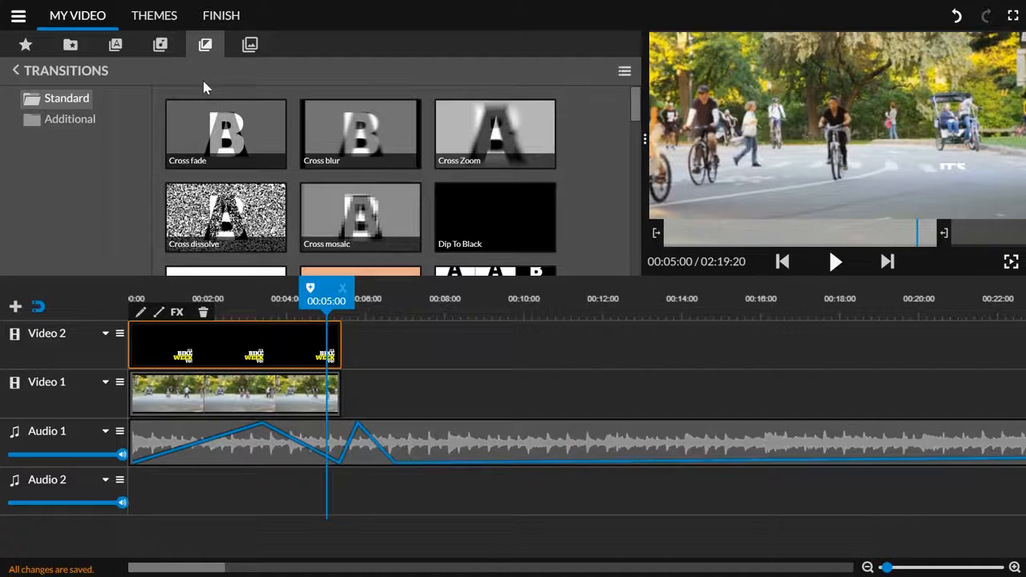
drag(225, 216, 351, 399)
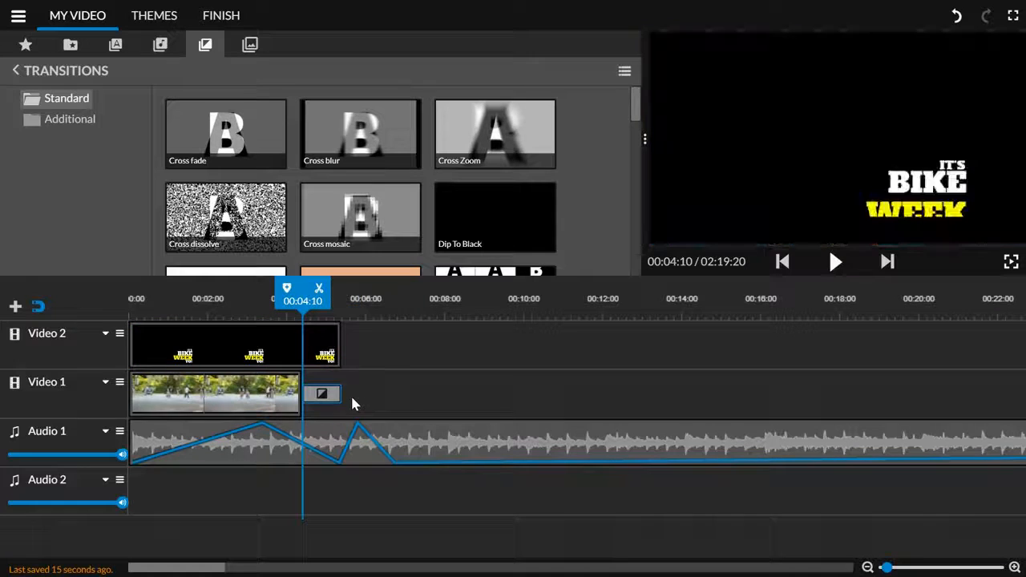
drag(177, 298, 111, 300)
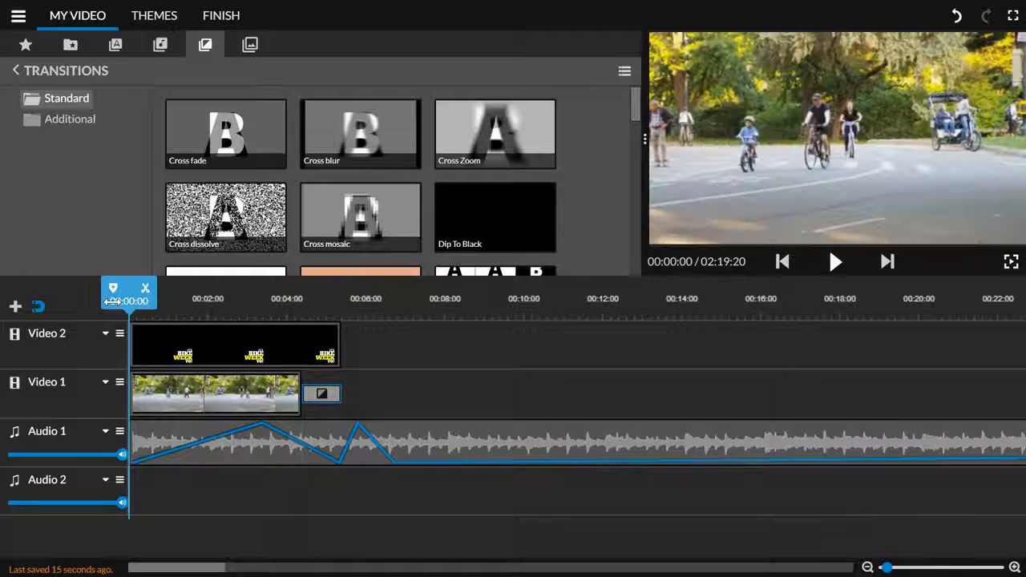
key(space)
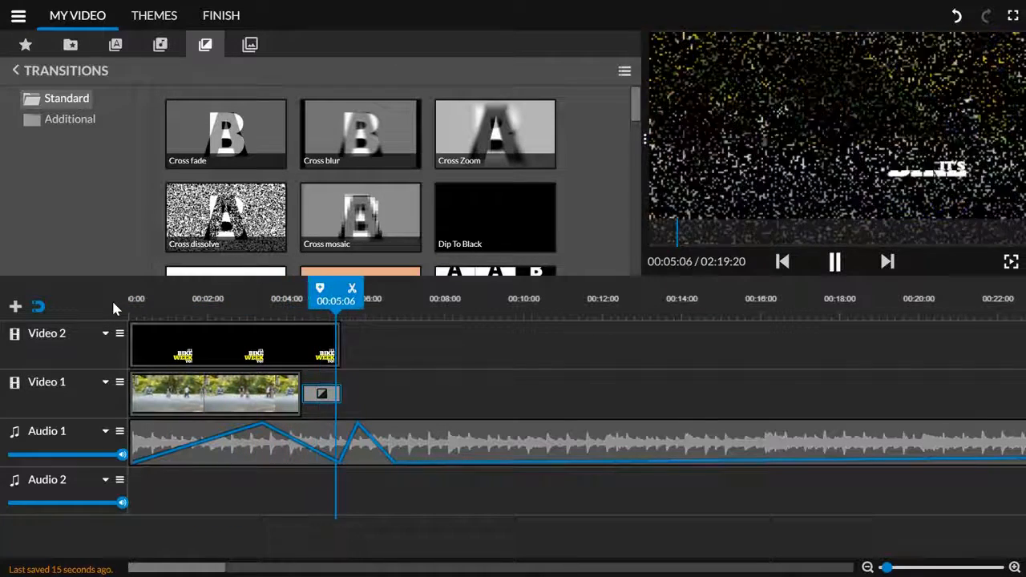
key(space)
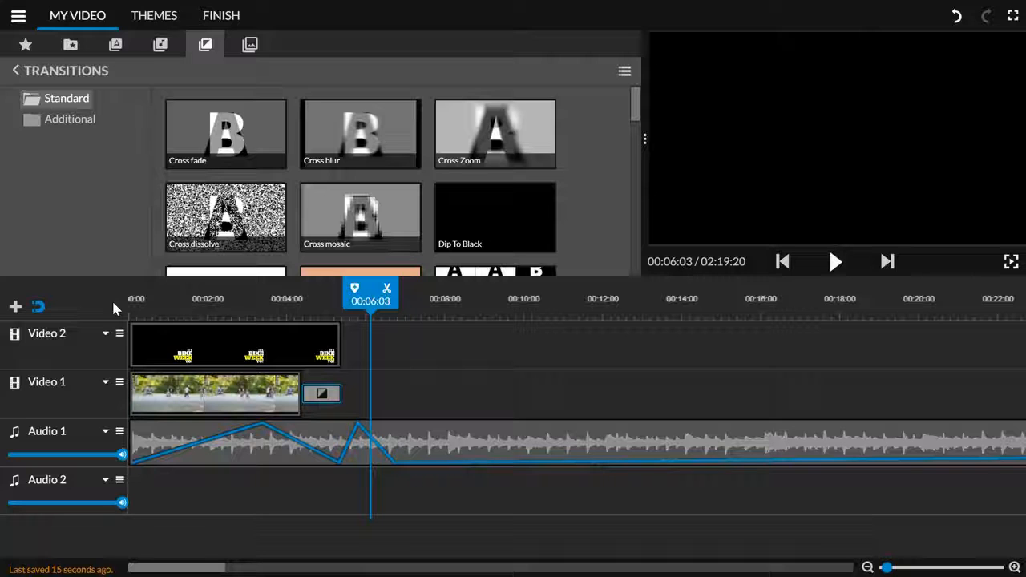
Trim the stacked title on Video 2 to end at 00:04:10, where the transition starts.
click(290, 342)
drag(340, 352, 302, 344)
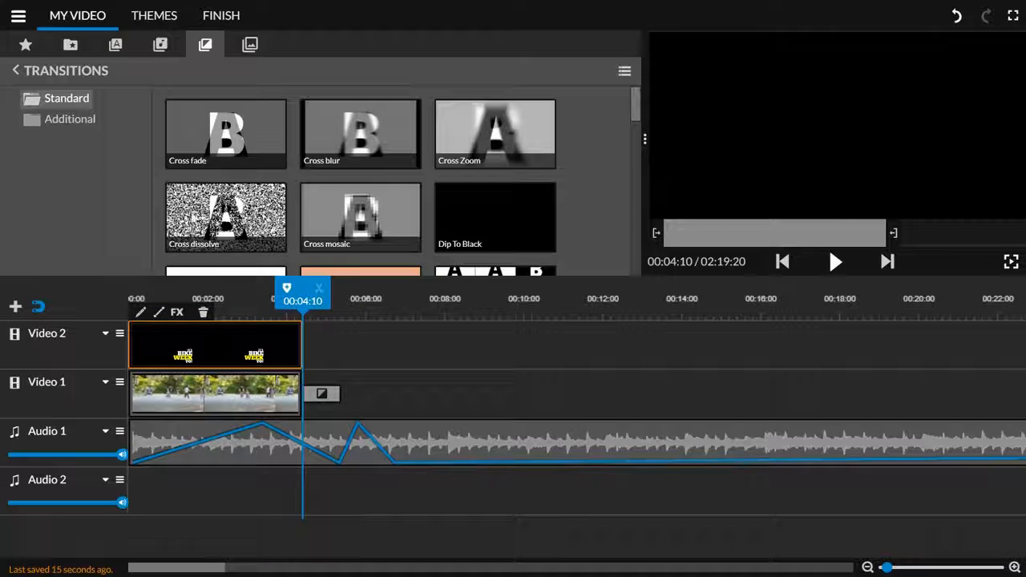
Place photo 4 from My media on Video 1 directly after the transition, starting at 00:05:10, and preview it.
click(71, 44)
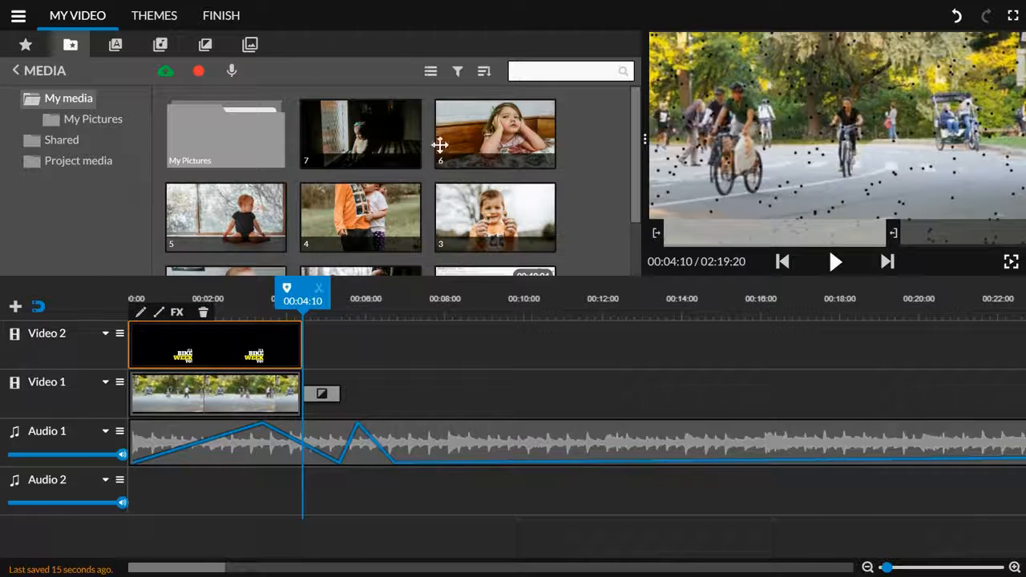
drag(383, 212, 366, 402)
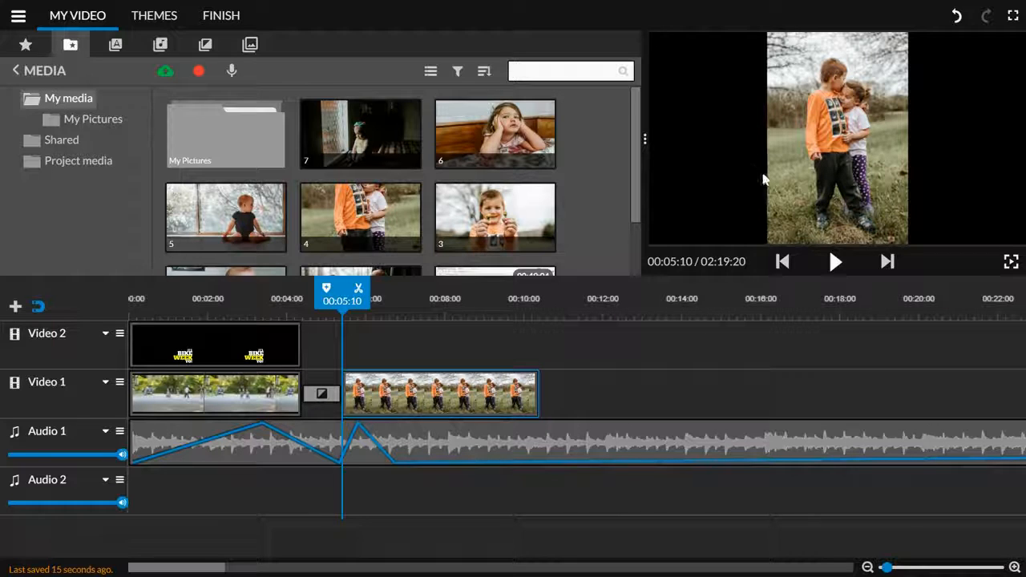
key(space)
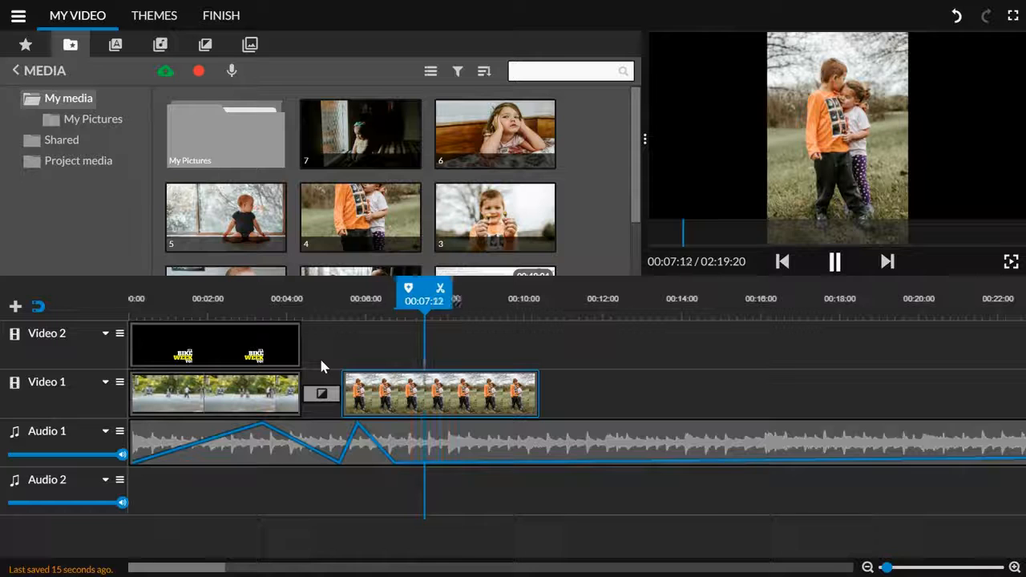
key(space)
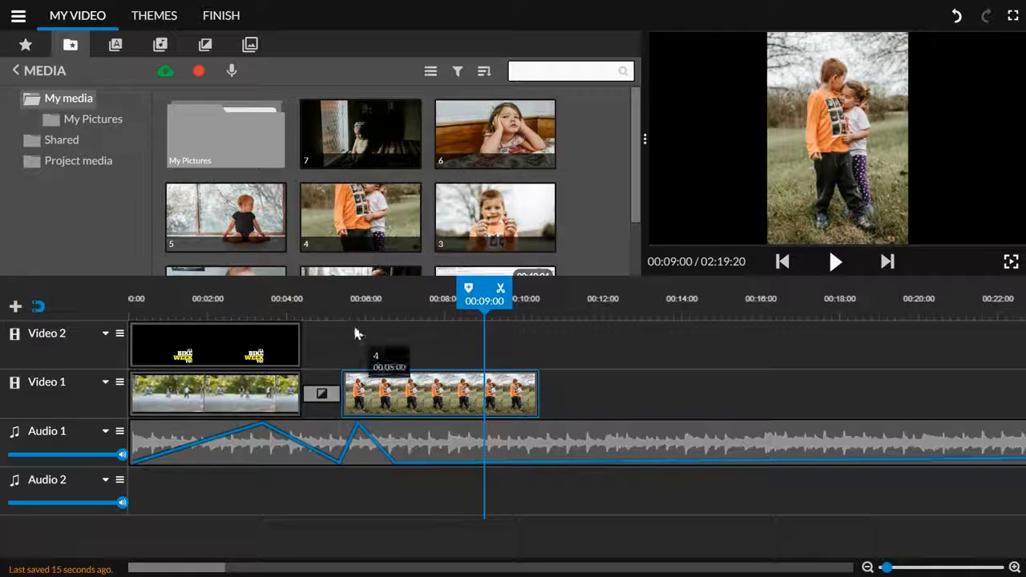
Enlarge photo 4 to scale 2.84, reposition it to x -46, y -311 so it fills the frame, and finish editing.
double_click(473, 404)
drag(332, 274, 429, 273)
drag(736, 94, 811, 158)
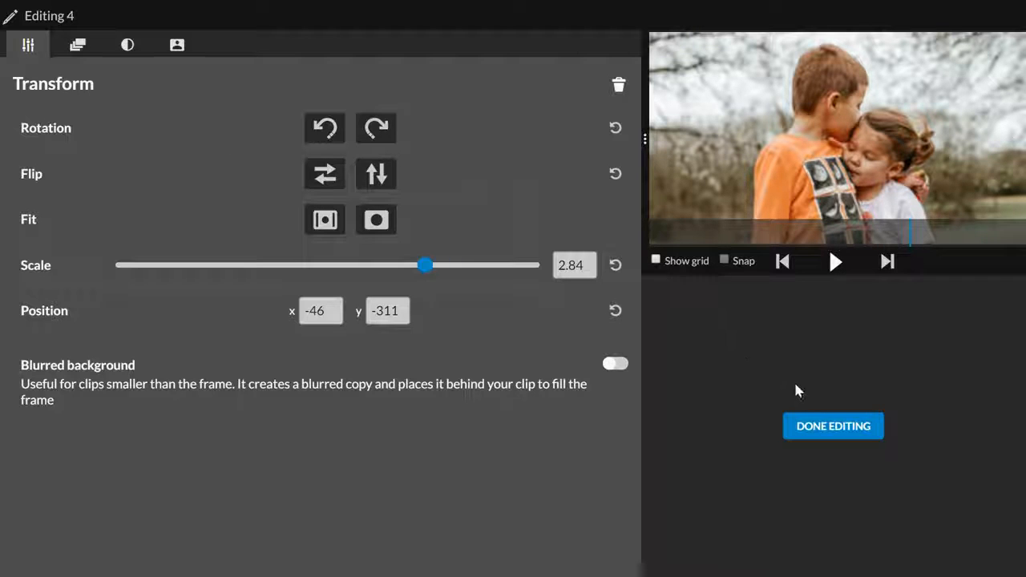
right_click(801, 425)
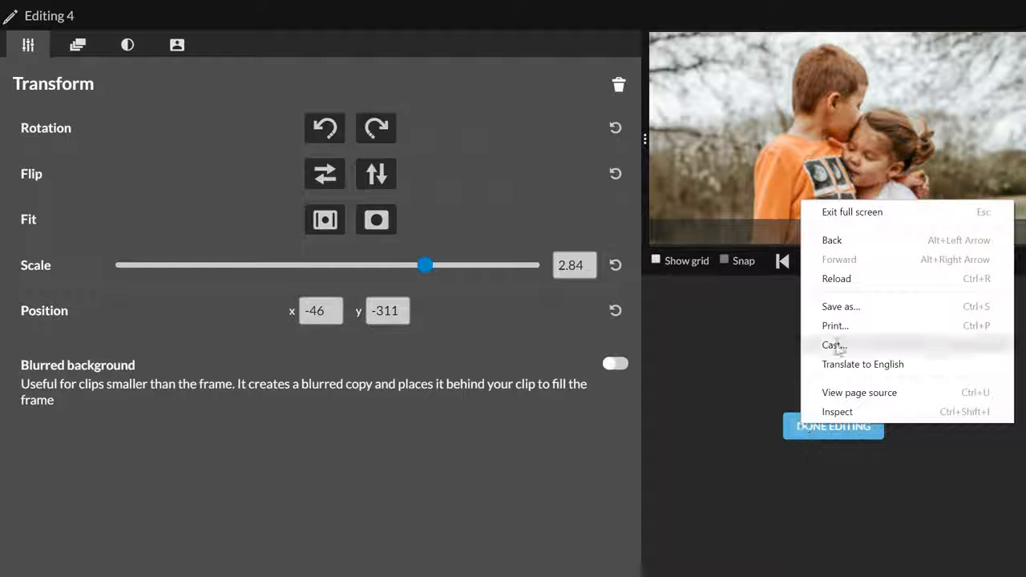
click(713, 409)
click(797, 425)
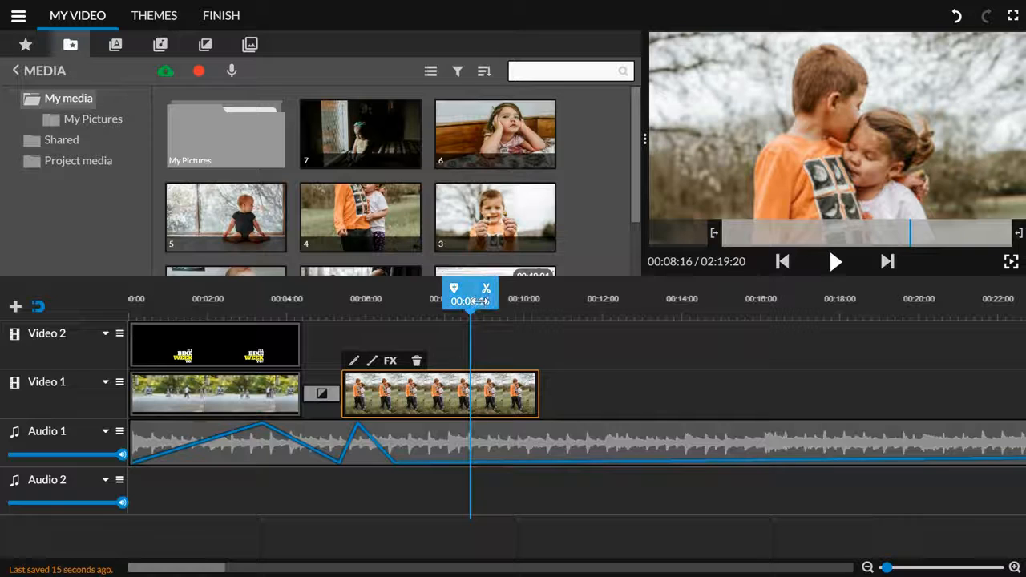
Play the timeline across photo 4 to preview its enlarged framing.
click(398, 319)
key(space)
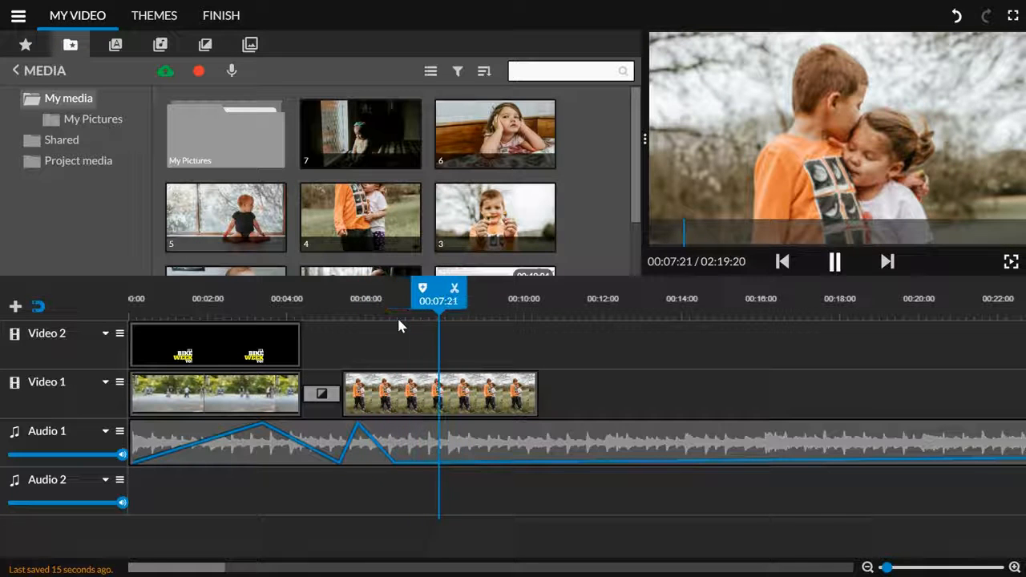
key(space)
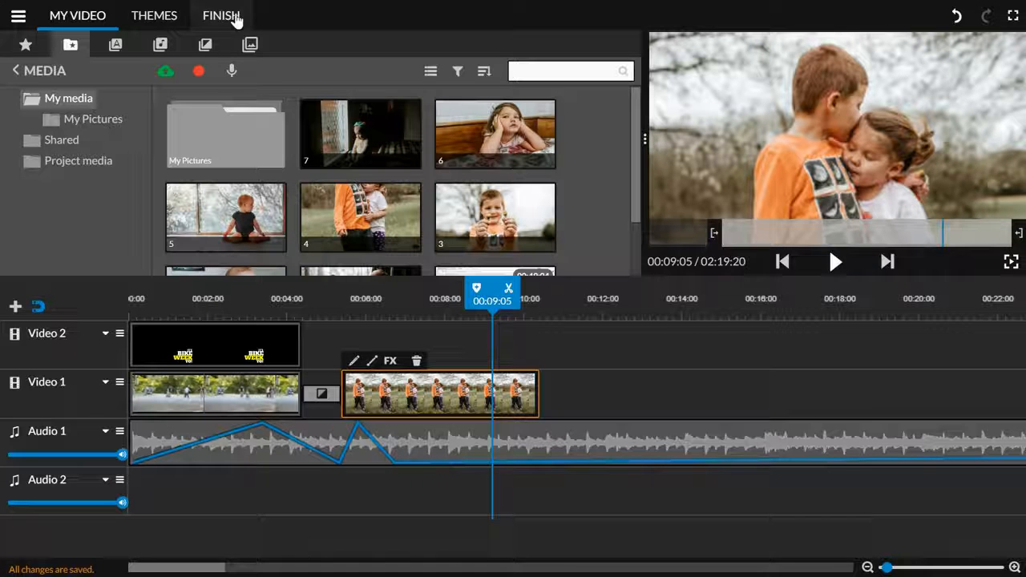
Place photo 6 on Video 2 directly above photo 4, starting at 00:05:10, and preview it.
drag(458, 140, 364, 344)
key(space)
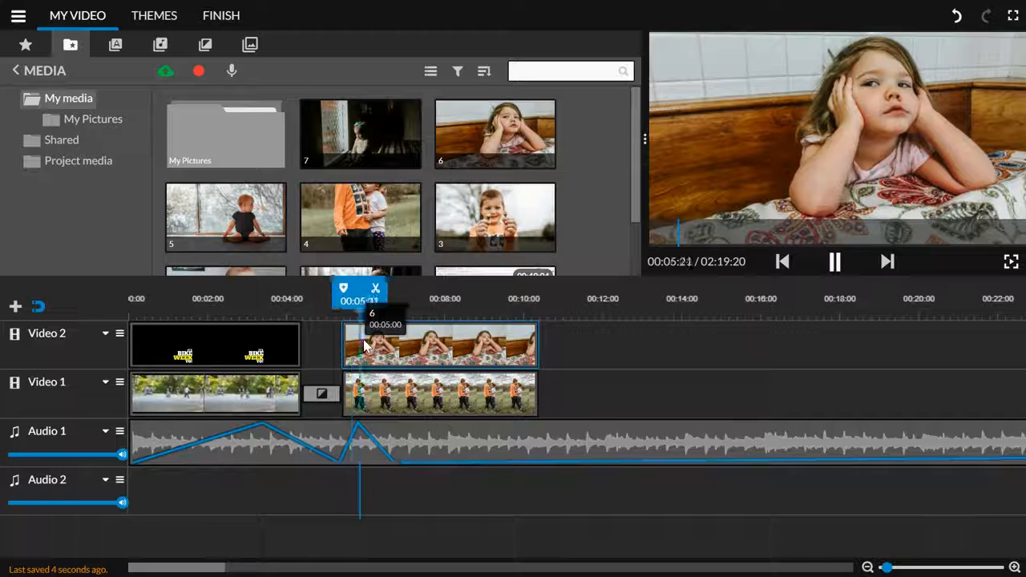
key(space)
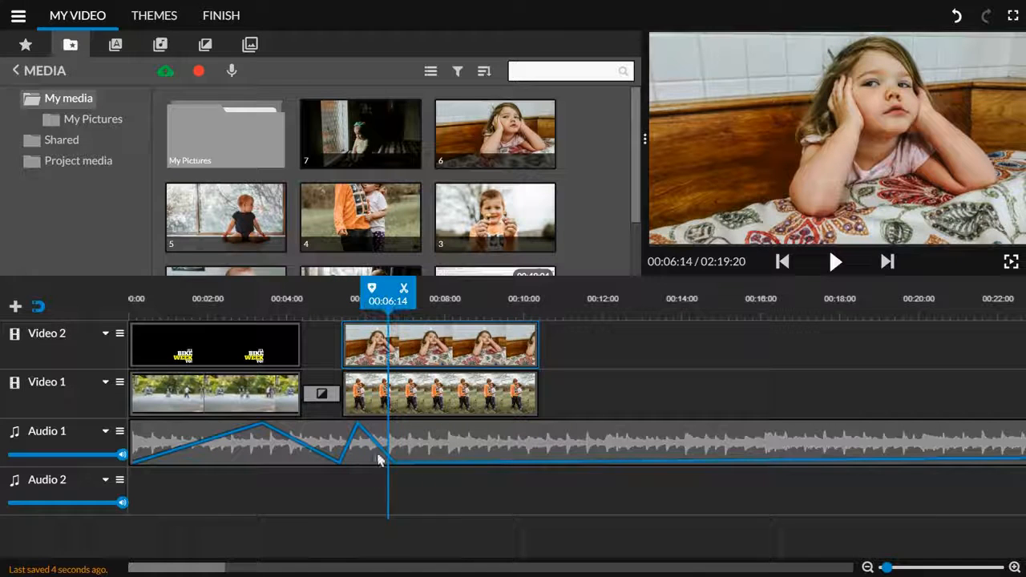
Shrink photo 6 to scale 0.39, place it in the frame's upper-left corner at x 58, y 48, and finish editing.
click(397, 347)
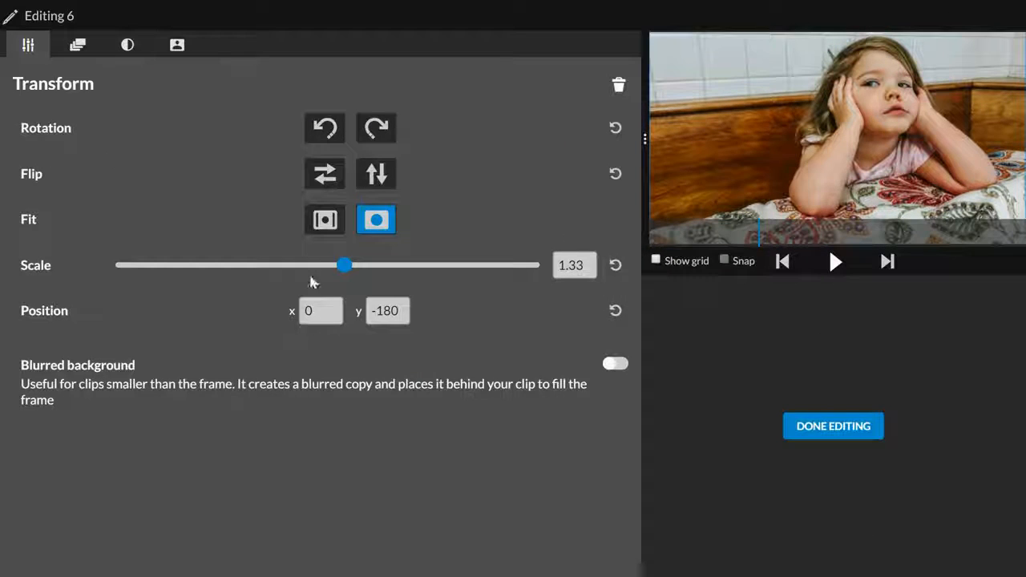
drag(347, 271, 201, 272)
drag(860, 143, 732, 92)
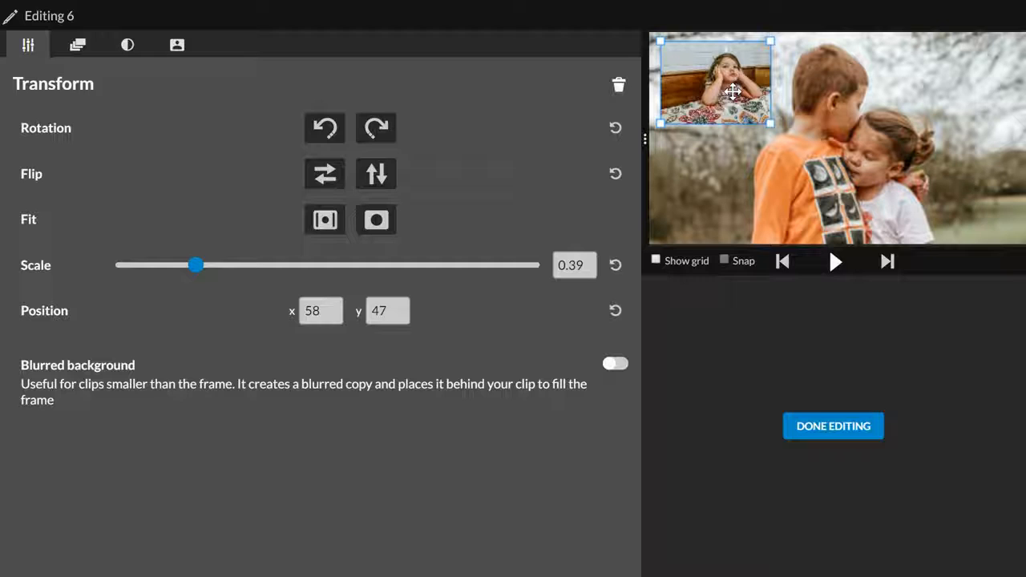
click(830, 431)
Animate photo 6 from an off-frame start at x -673, y -258 to an end position beyond the frame's lower-right corner, and finish editing.
double_click(365, 351)
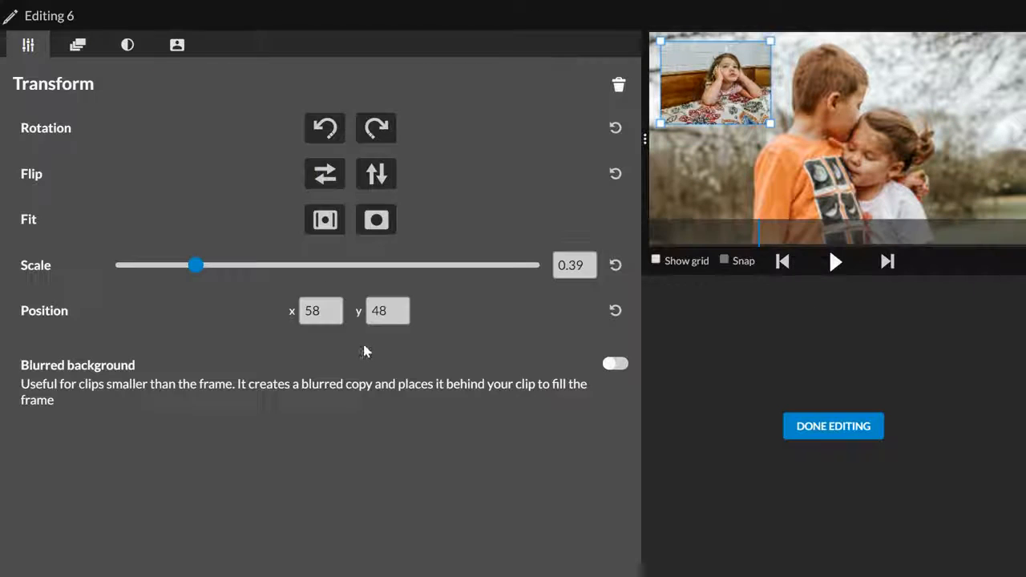
click(77, 44)
drag(750, 121, 600, 53)
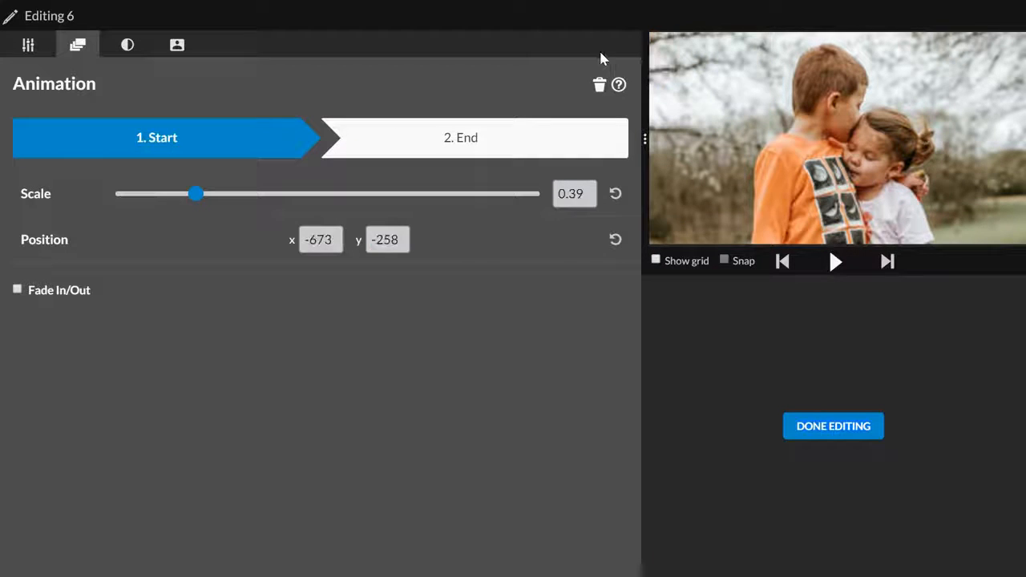
click(534, 138)
drag(675, 116, 1020, 338)
click(823, 433)
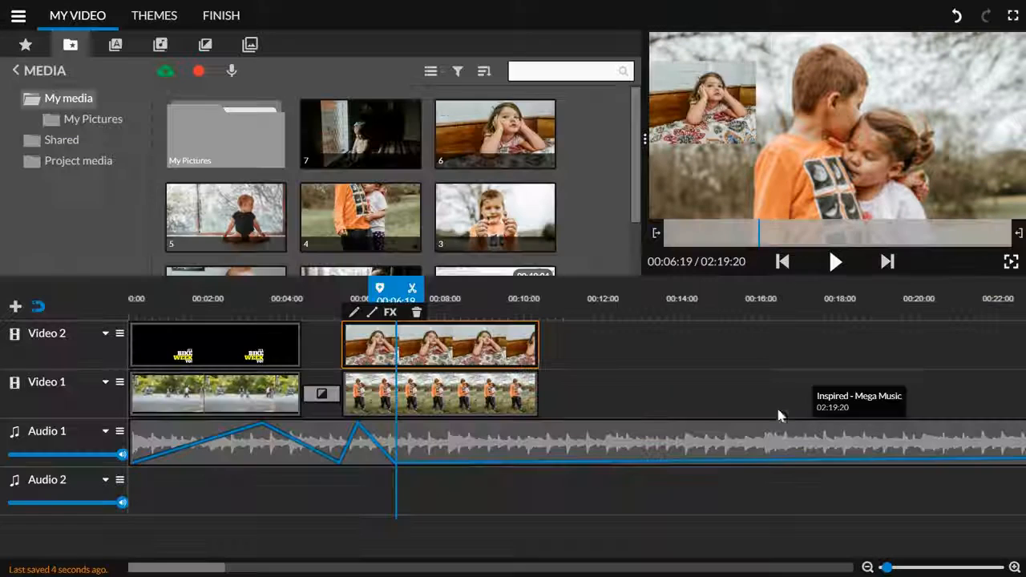
Play the timeline from just before photo 6 to preview its movement across photo 4.
drag(404, 288, 321, 296)
key(space)
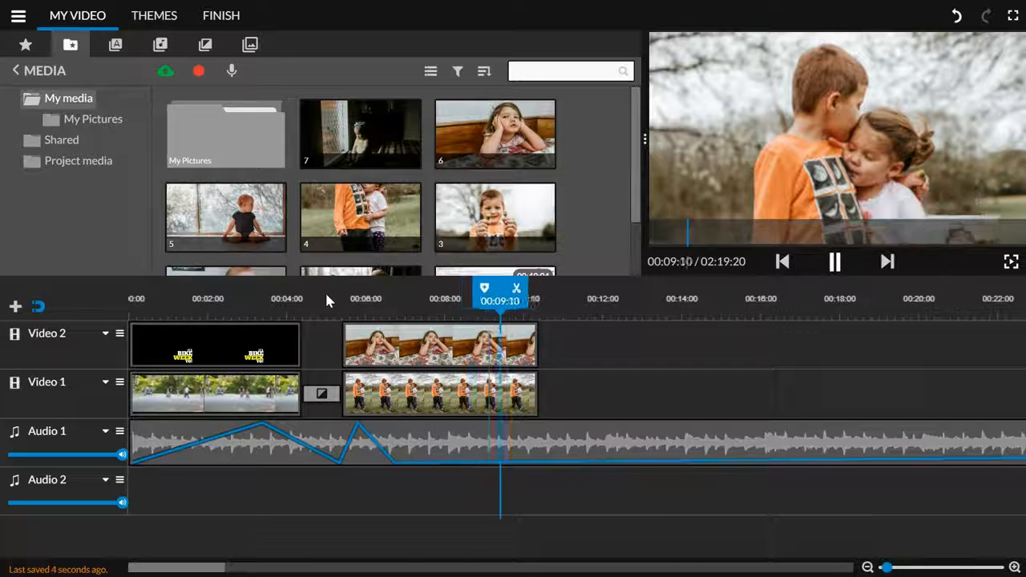
key(space)
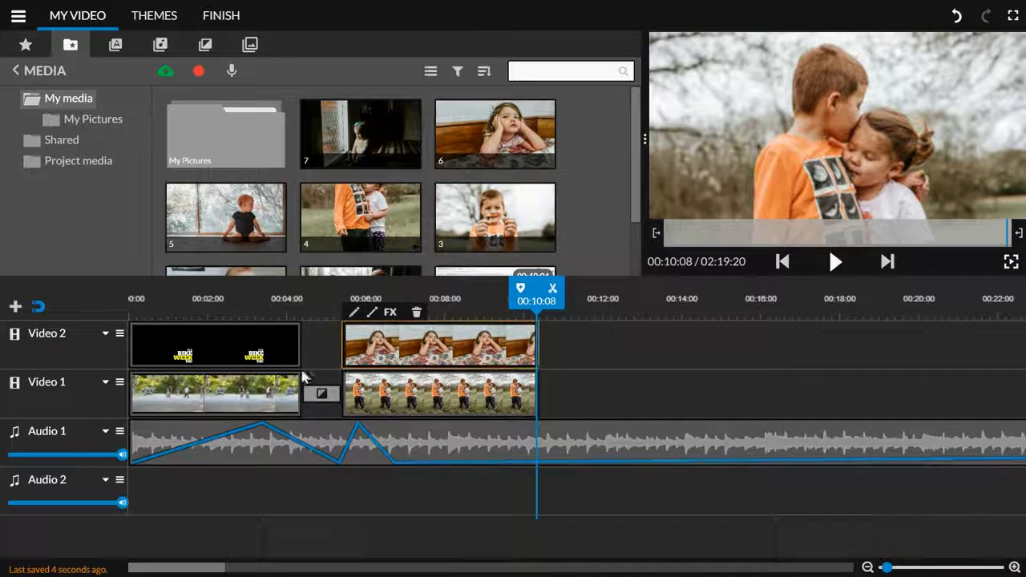
Apply the Black and White effect to photo 6 on Video 2, for this clip only, and preview it over photo 4.
click(389, 314)
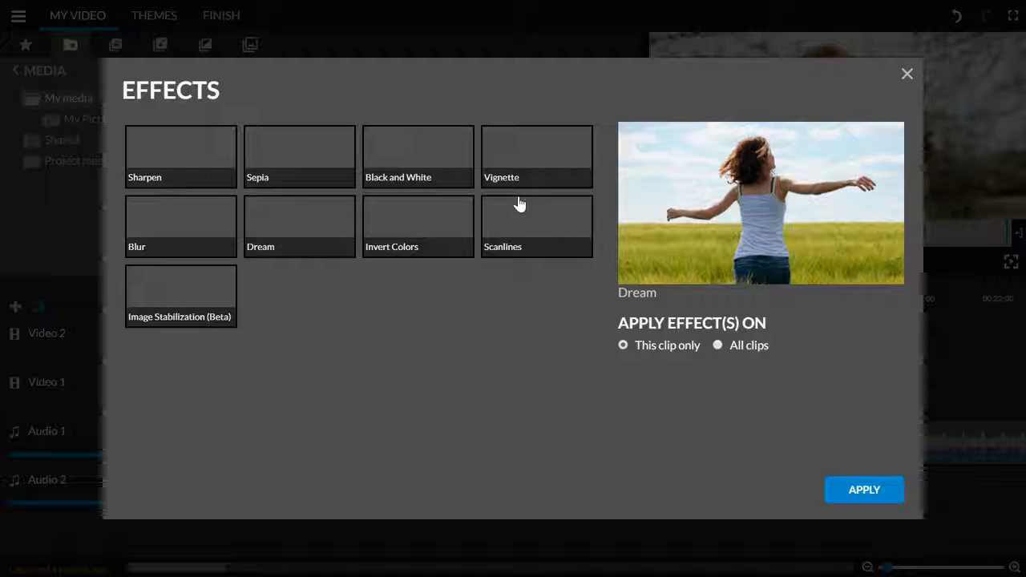
click(396, 137)
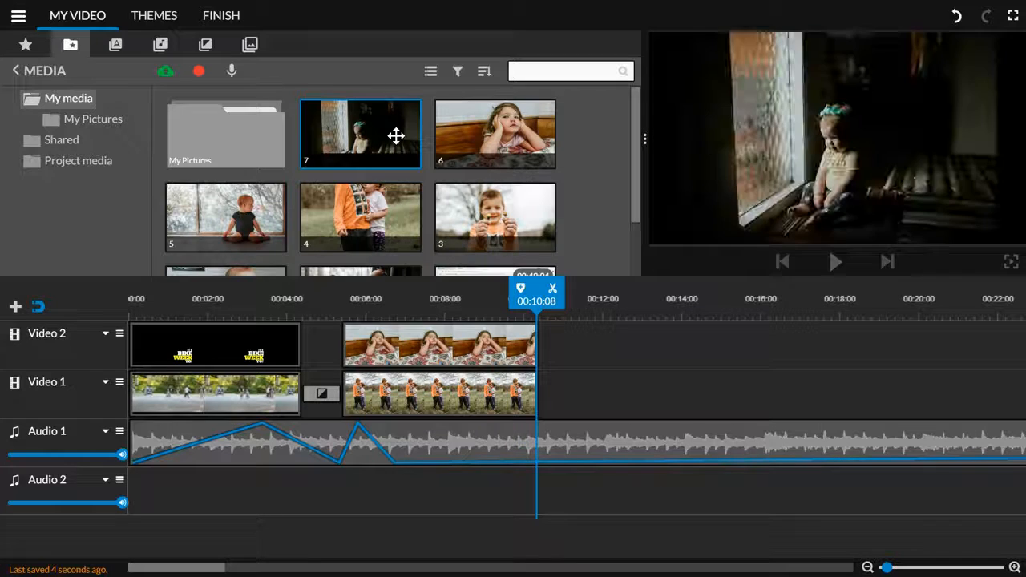
click(414, 347)
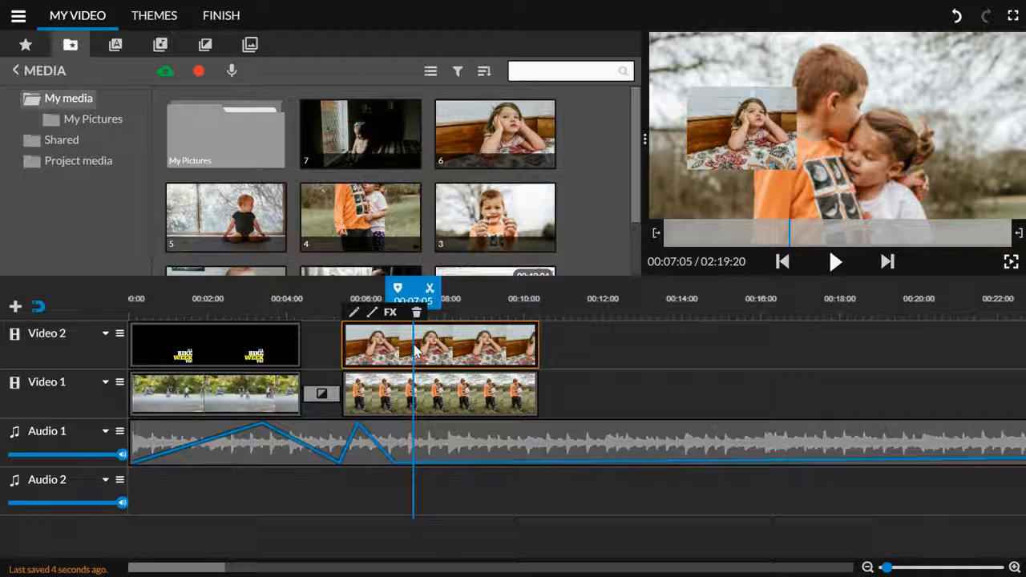
click(390, 314)
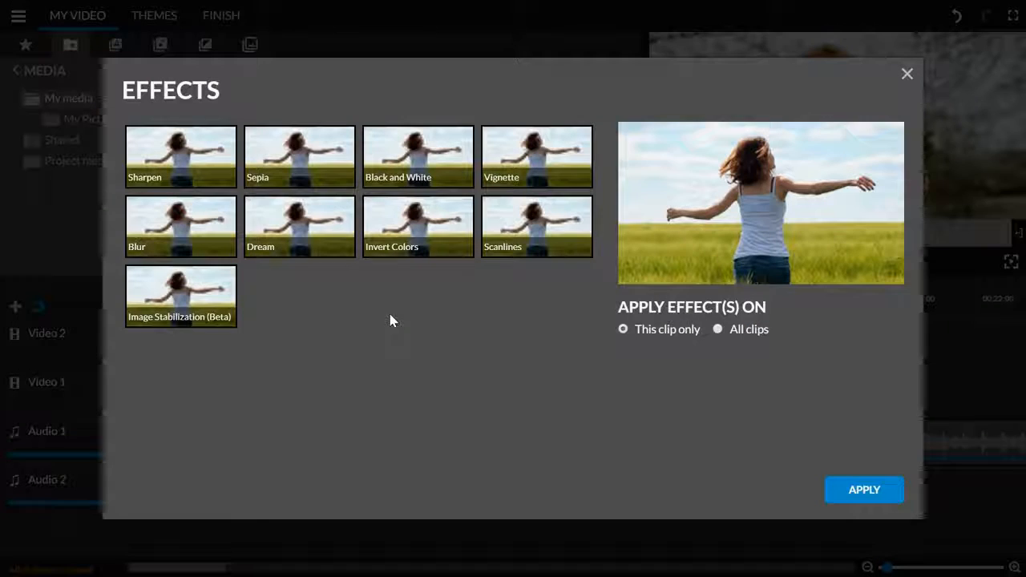
click(407, 165)
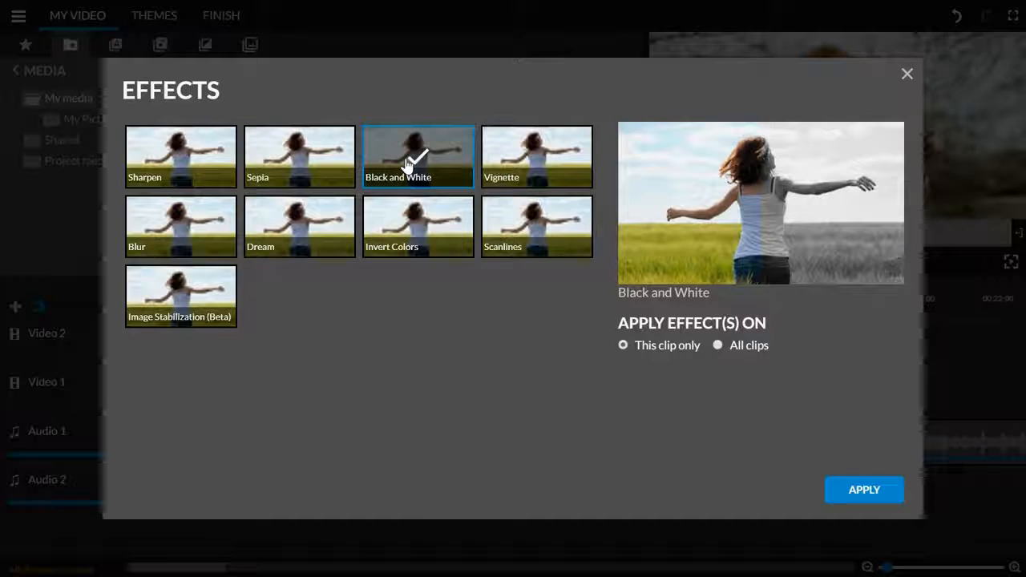
click(863, 490)
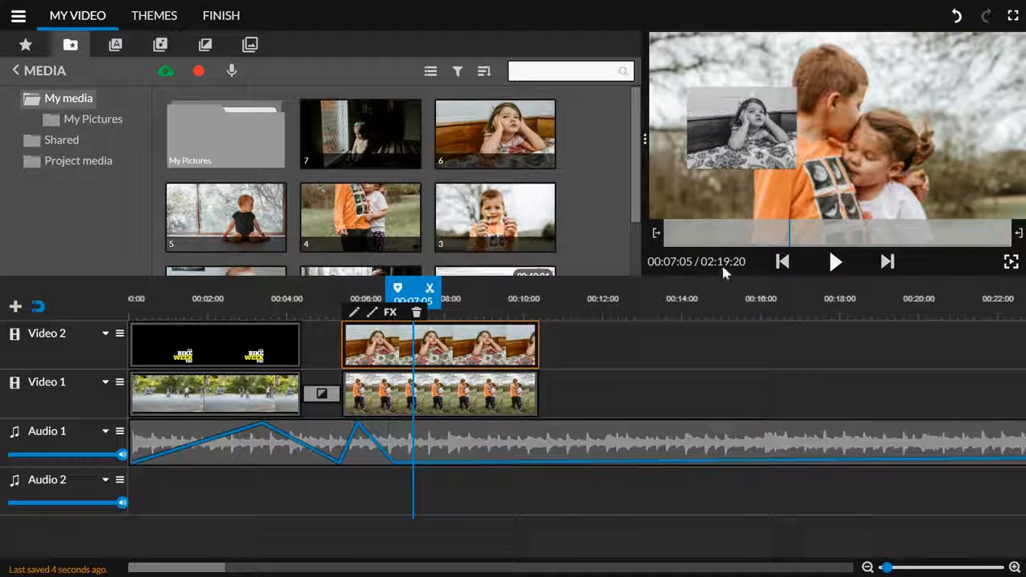
key(space)
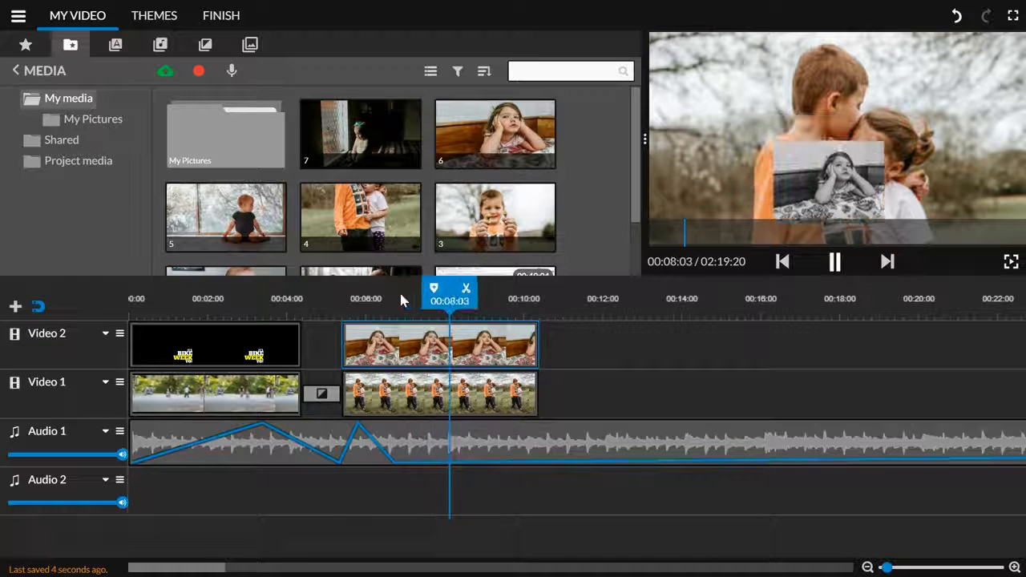
key(space)
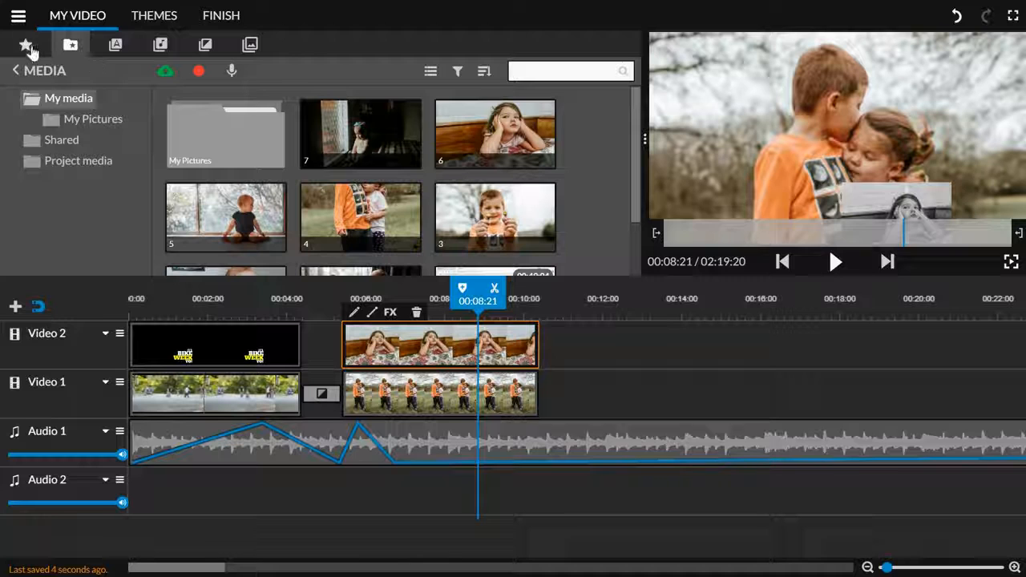
Open photo 6 on Video 2 for editing to view its animation settings, and finish editing.
click(264, 140)
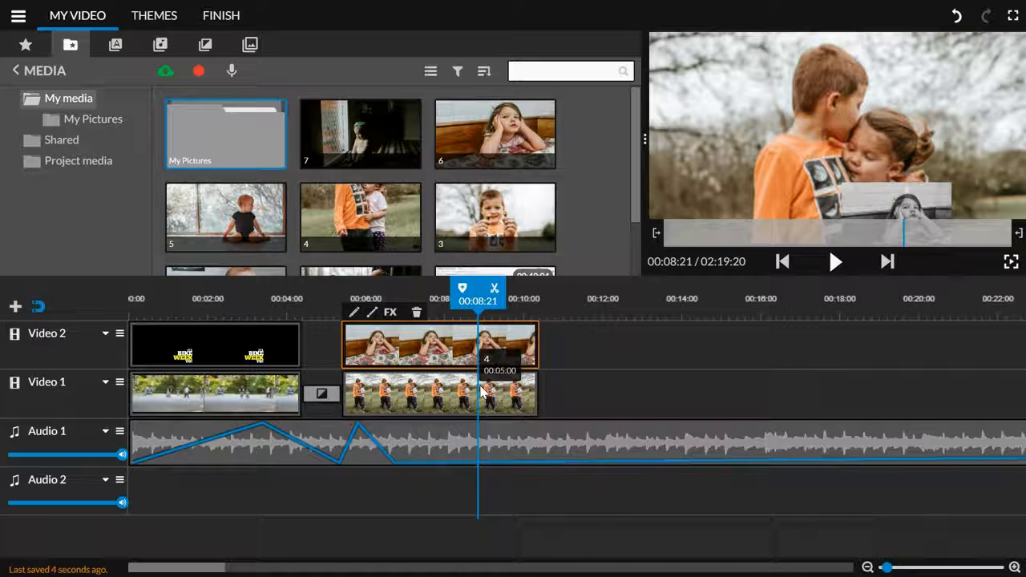
click(353, 312)
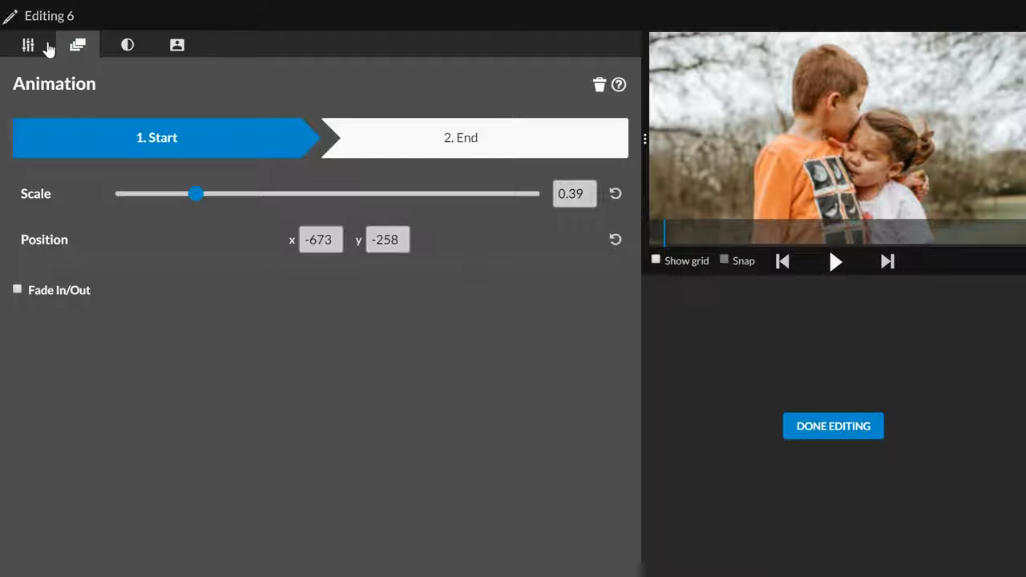
click(804, 424)
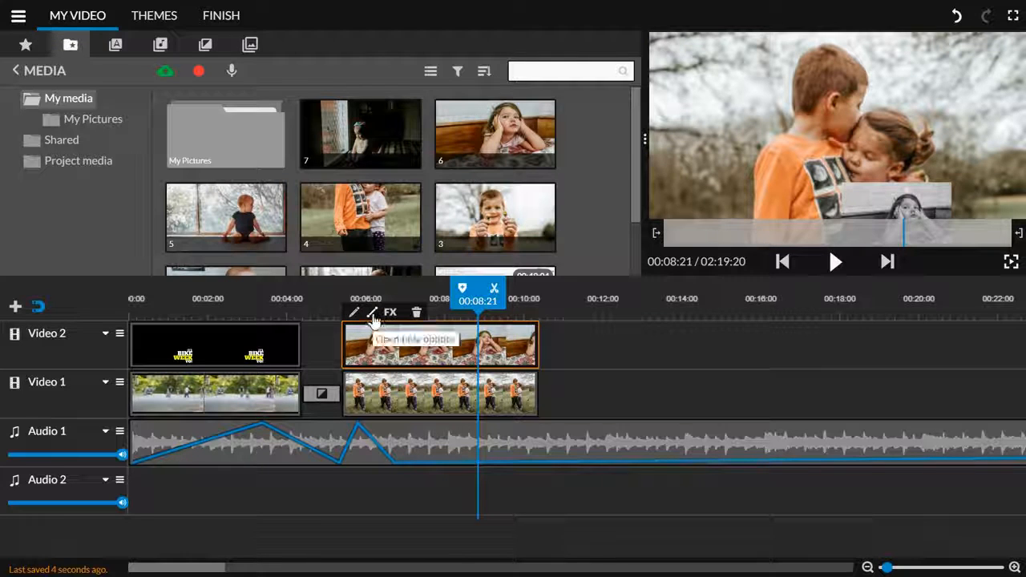
Give photo 6 on Video 2 a video fade-in of .5 s and a fade-out of .5 s.
click(373, 315)
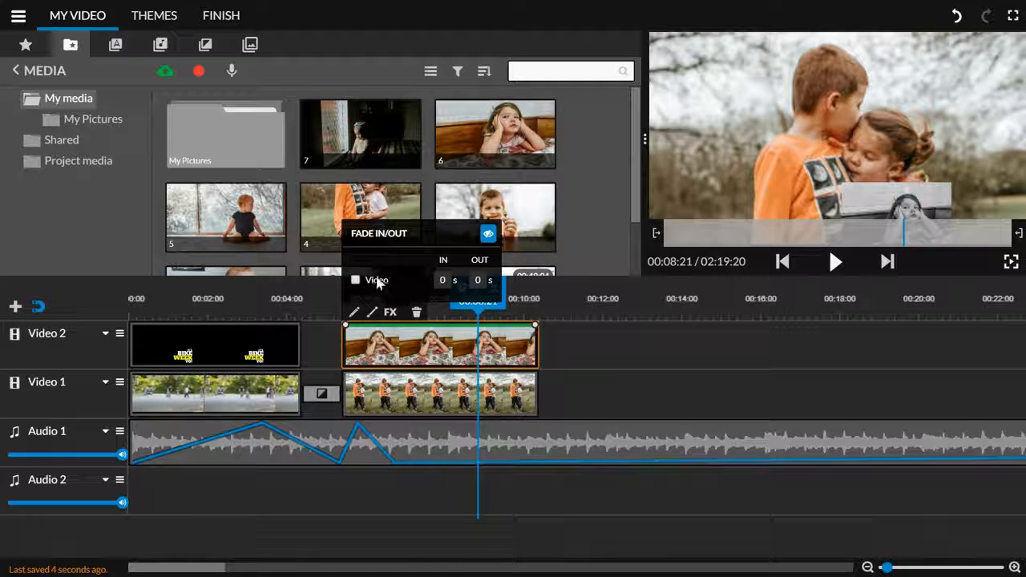
click(441, 282)
text(.5)
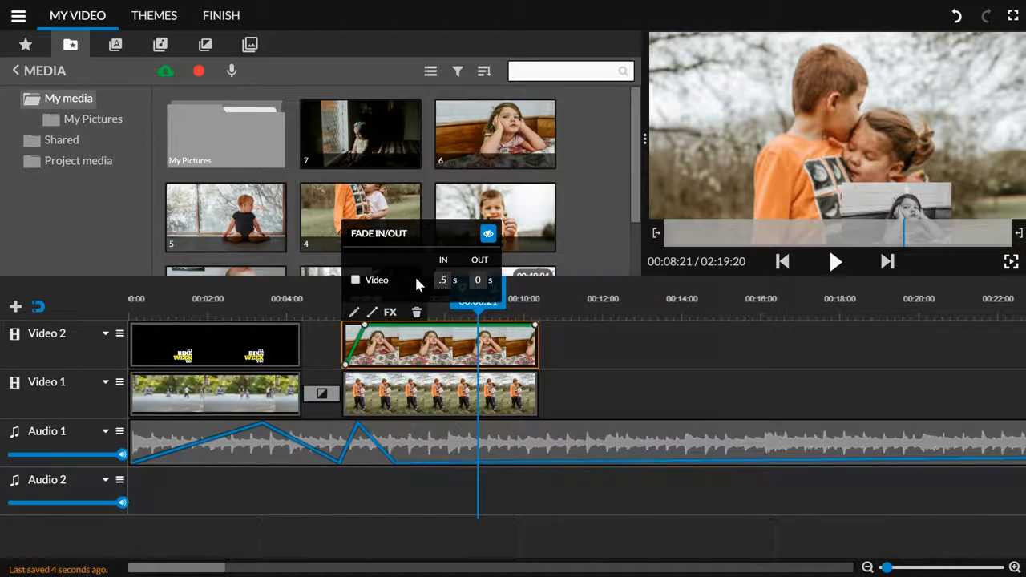
click(482, 279)
text(.5)
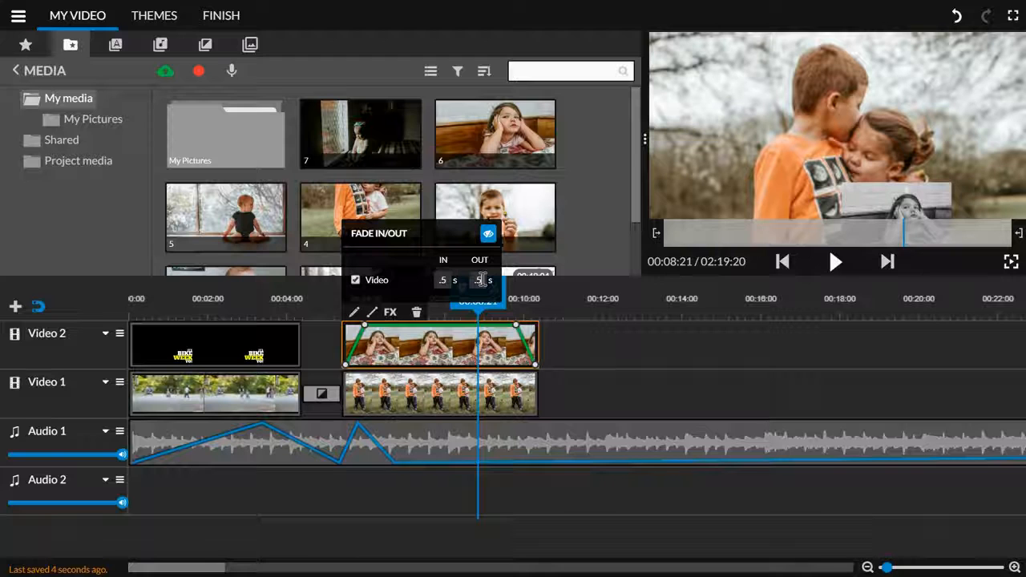
click(562, 351)
Play the timeline from before photo 6 to preview its fade in and fade out.
drag(465, 301, 317, 298)
key(space)
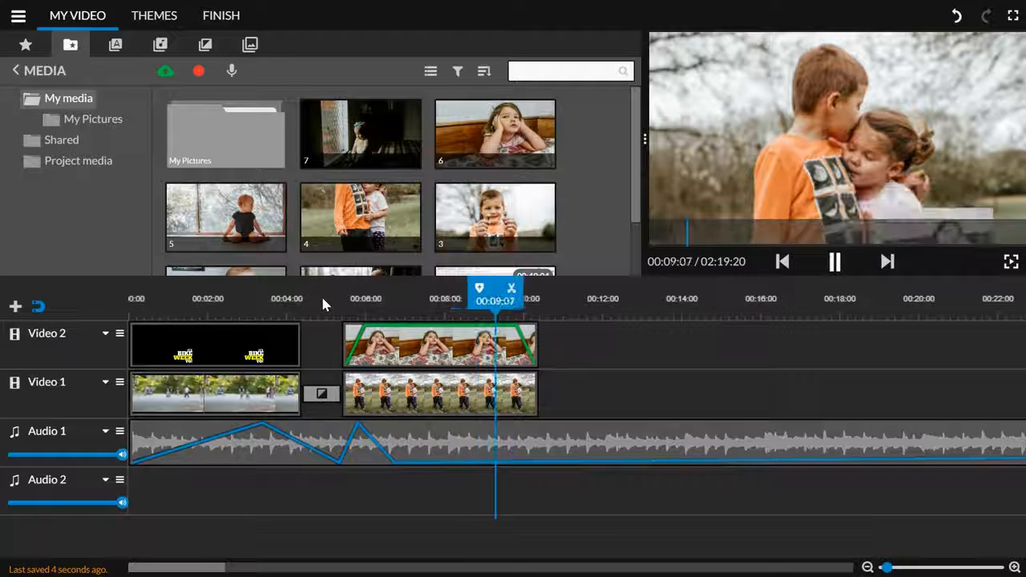
key(space)
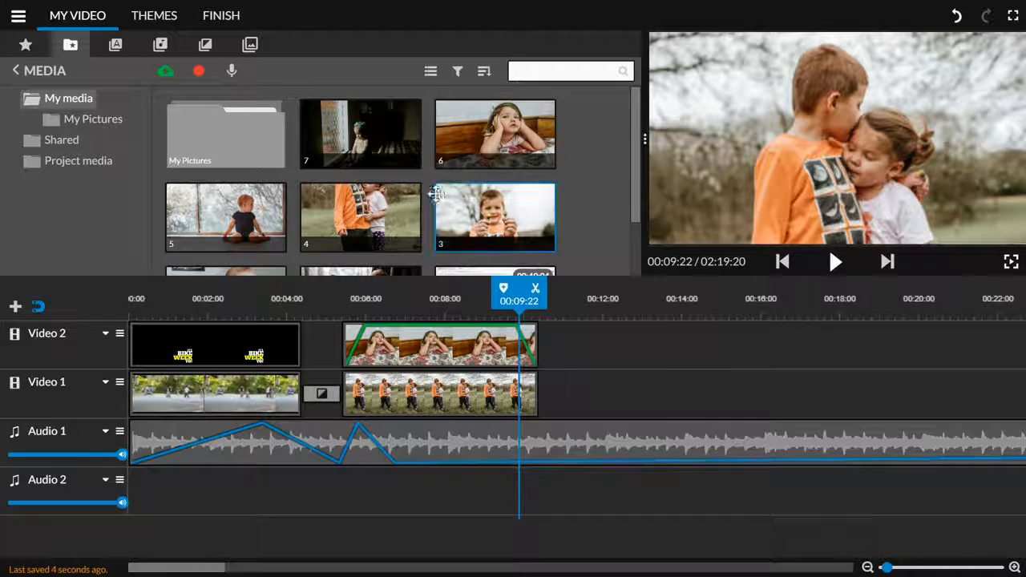
Place photo 3 on Video 1 after a gap behind photo 4, and shorten the clip to end at 00:14:13.
drag(486, 197, 638, 401)
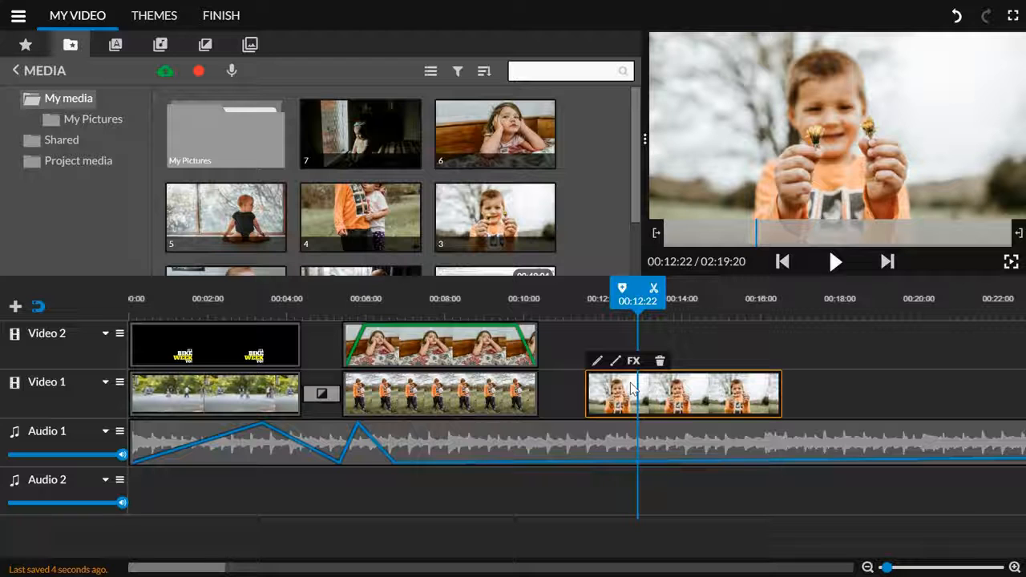
drag(779, 394, 699, 398)
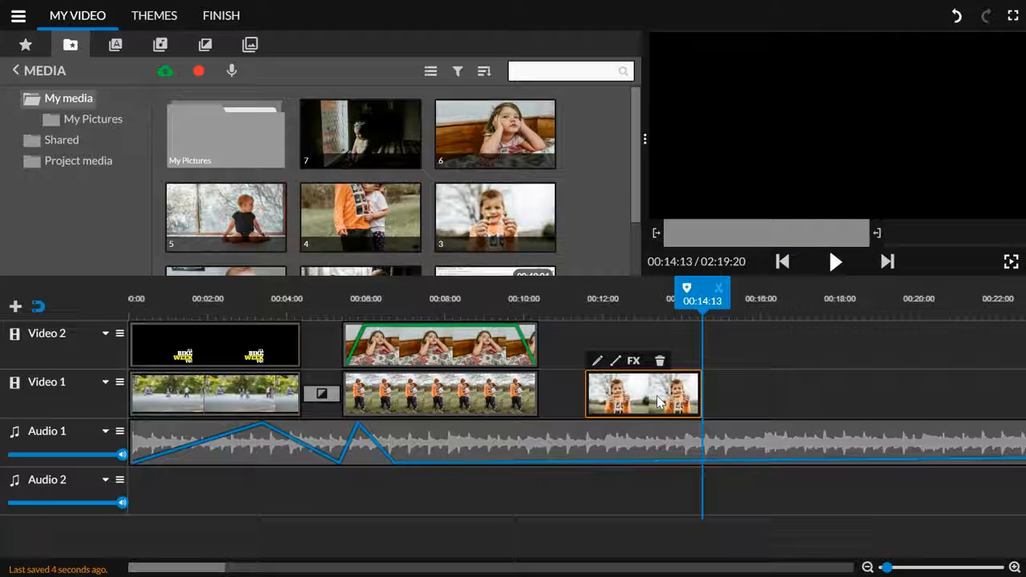
Duplicate the shortened photo 3 clip on Video 1, placing the copy directly after the original at 00:14:13.
right_click(771, 389)
click(731, 366)
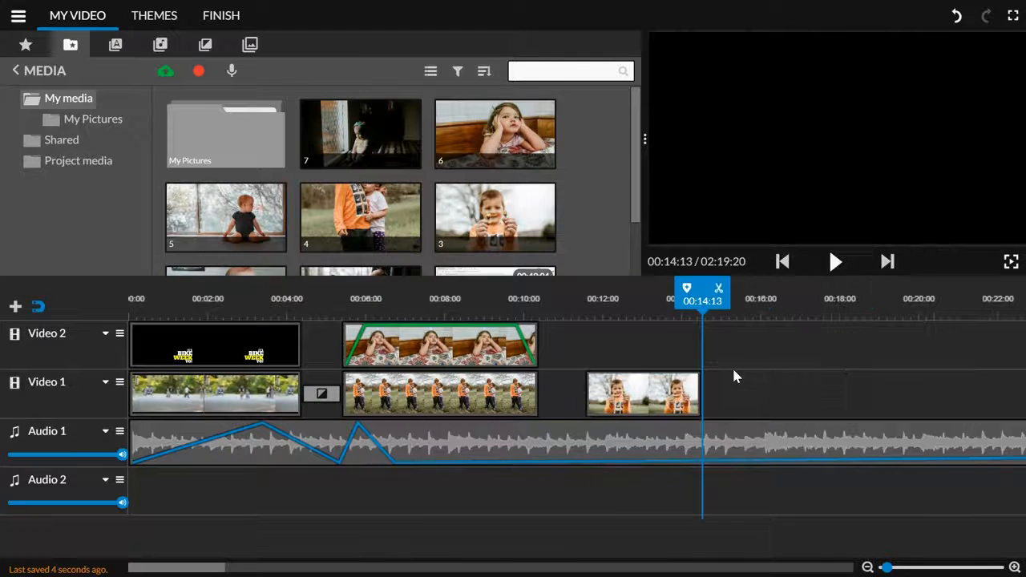
click(670, 389)
drag(670, 388, 796, 397)
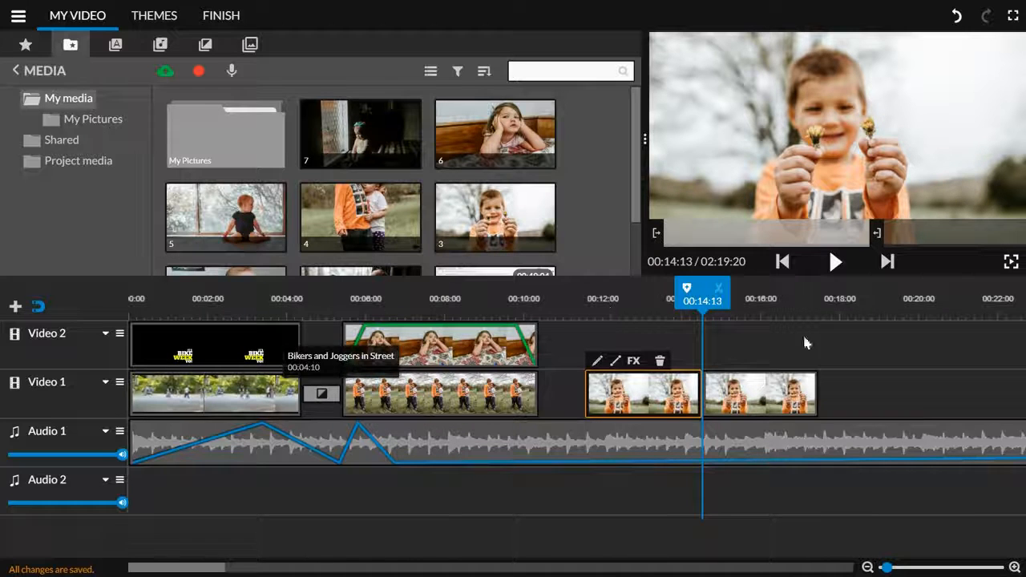
Copy the opening bike week title to Video 2 above the photo 3 clips, aligned with the first clip's start, and preview it.
click(206, 361)
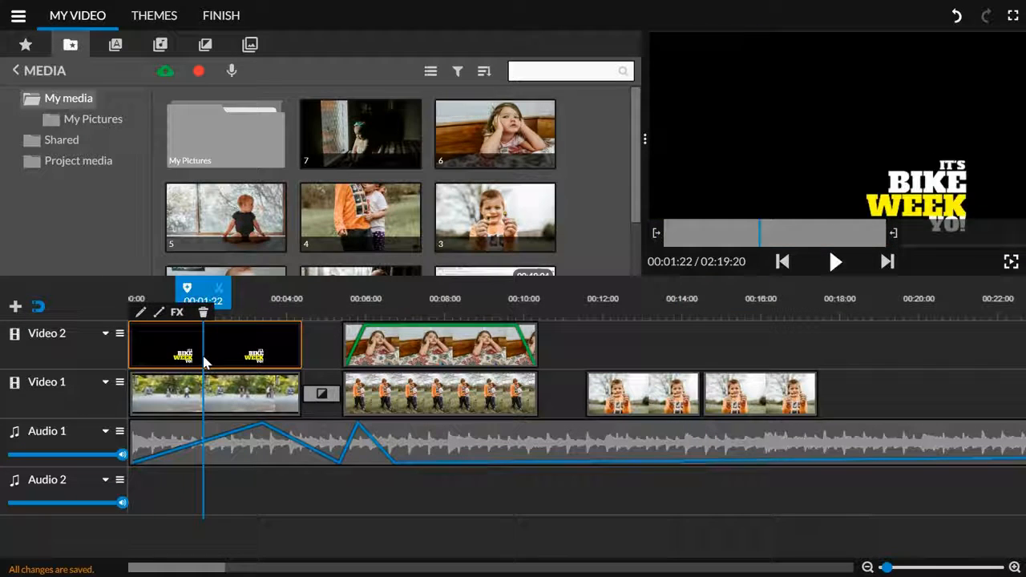
drag(205, 364, 655, 344)
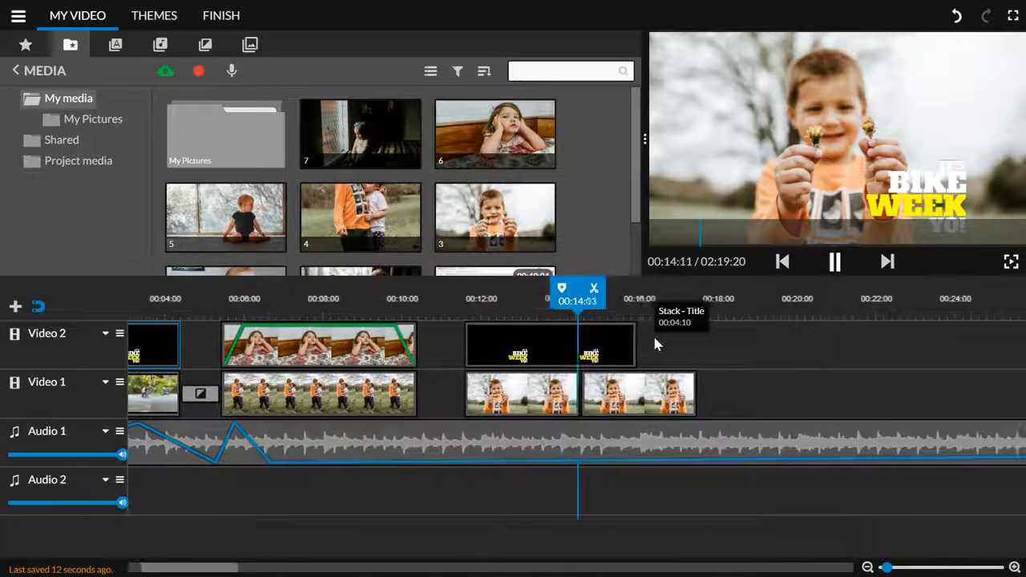
key(space)
Delete the second photo 3 clip on Video 1, undo the deletion, and select that clip again.
click(620, 398)
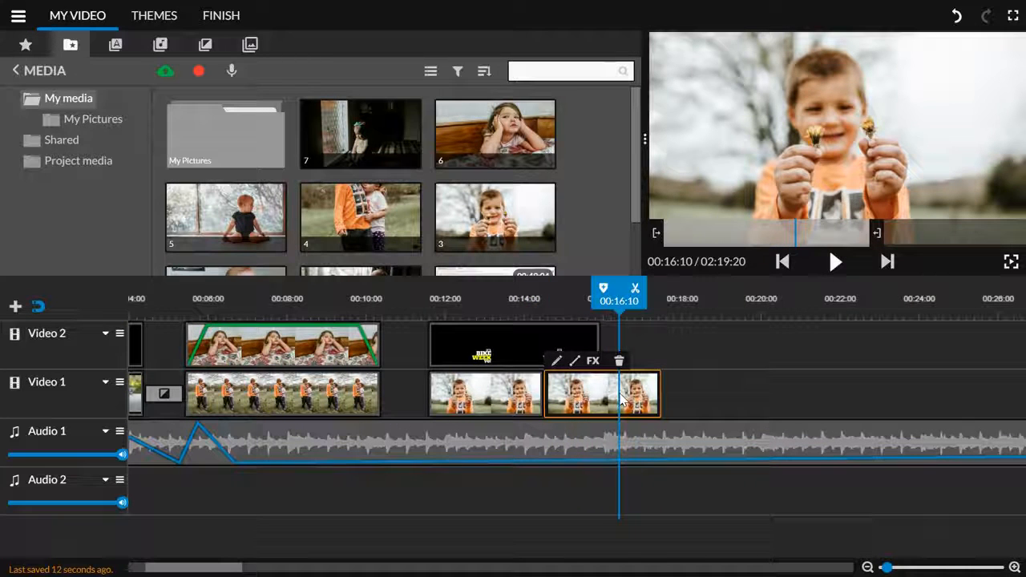
click(488, 393)
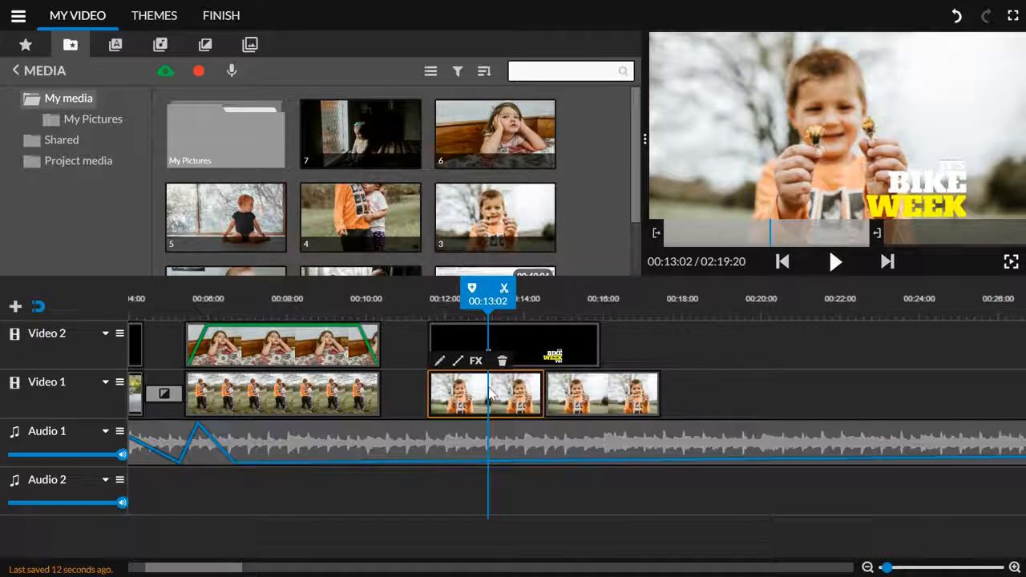
click(577, 392)
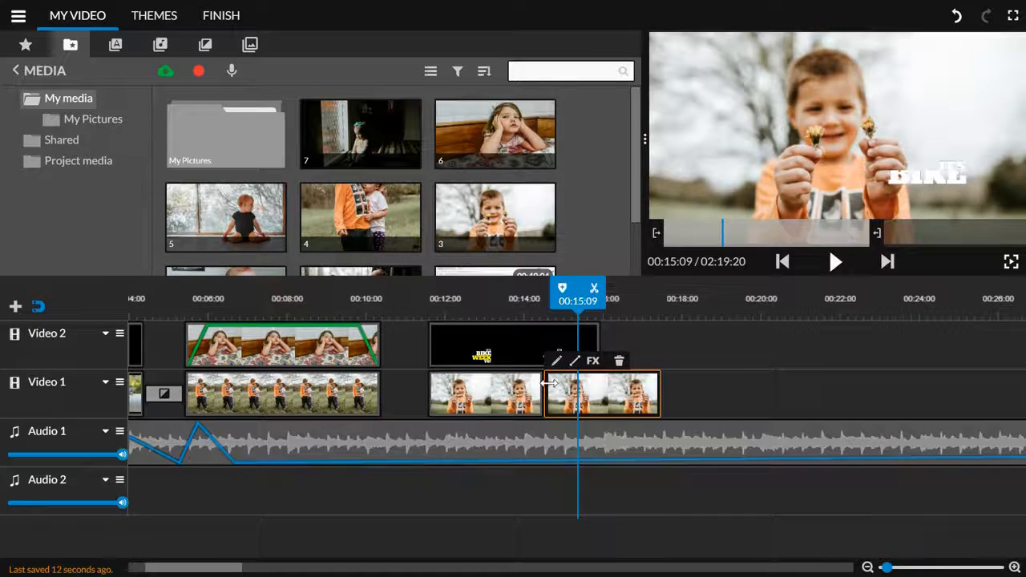
key(Delete)
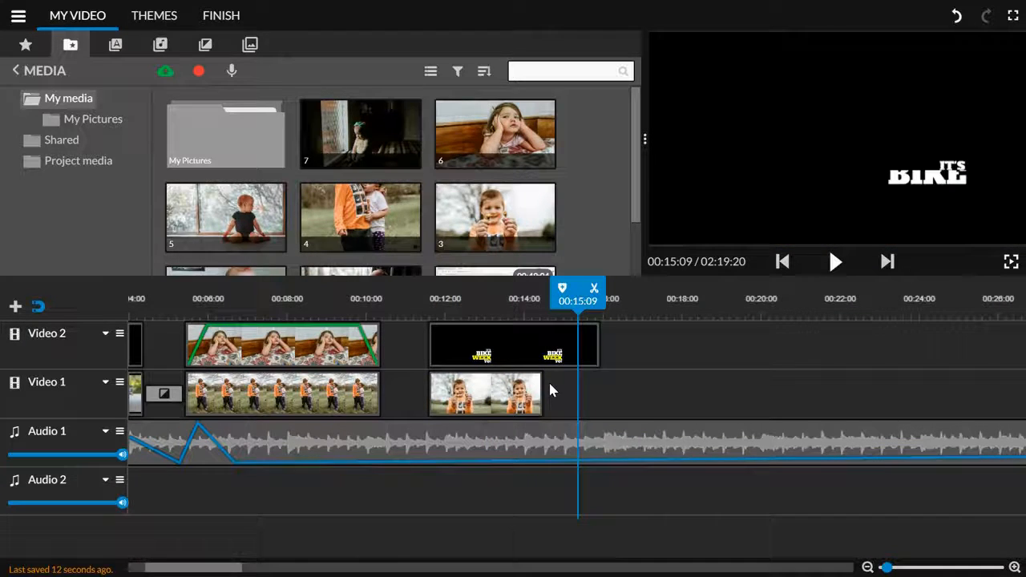
key(ctrl+z)
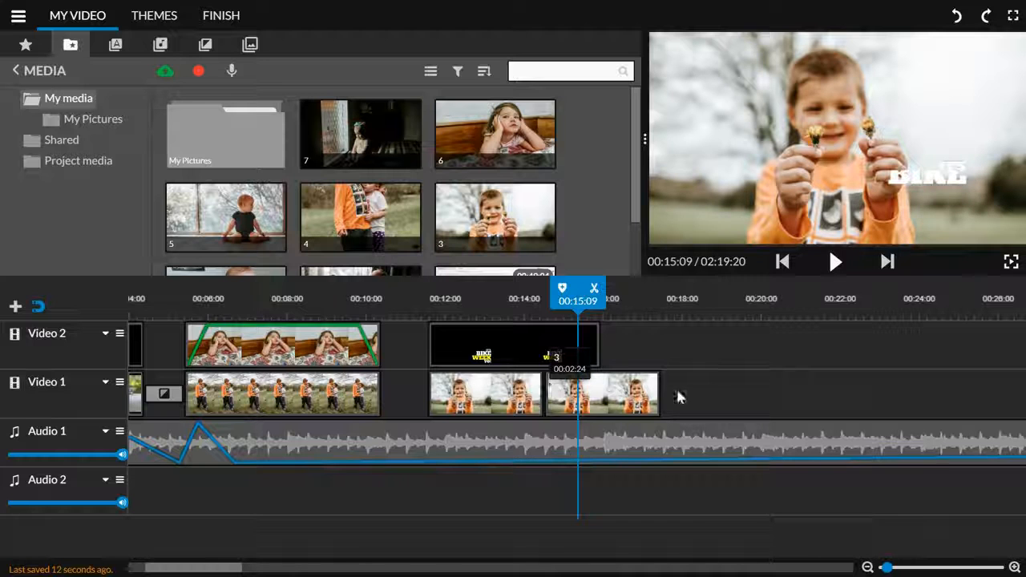
click(613, 393)
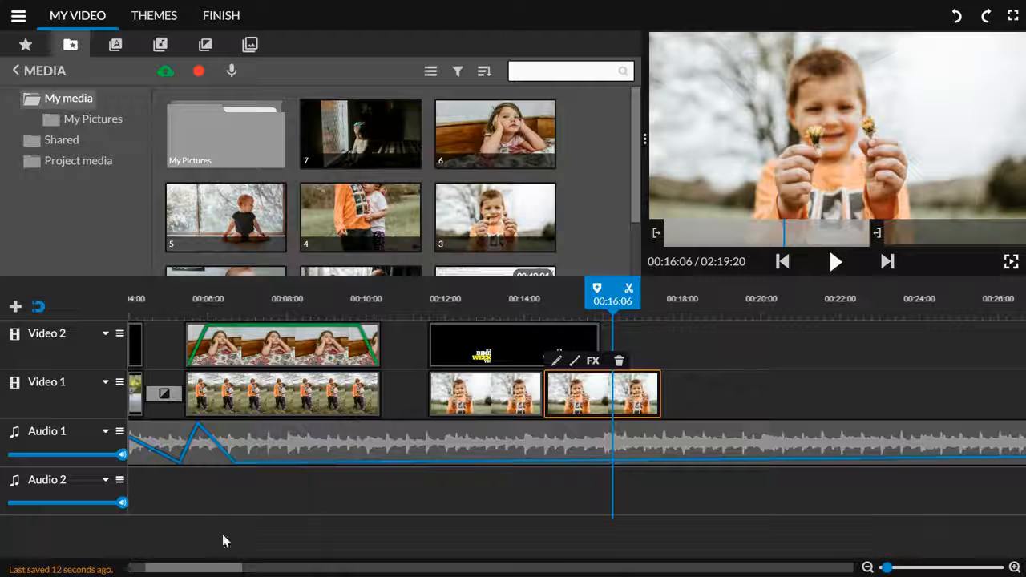
Finish the video with the title My Video 1 at 720p HD quality.
click(238, 19)
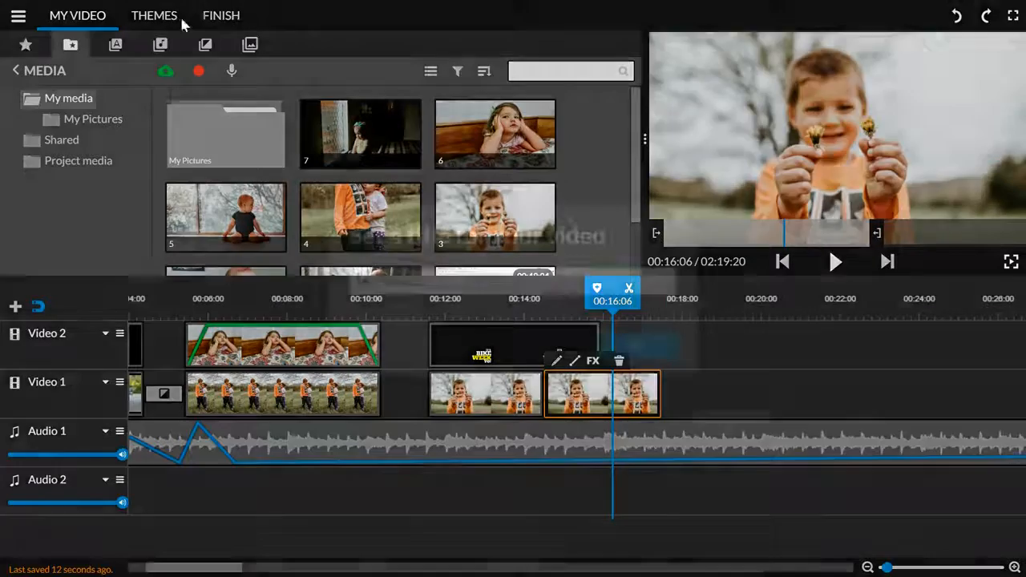
click(662, 352)
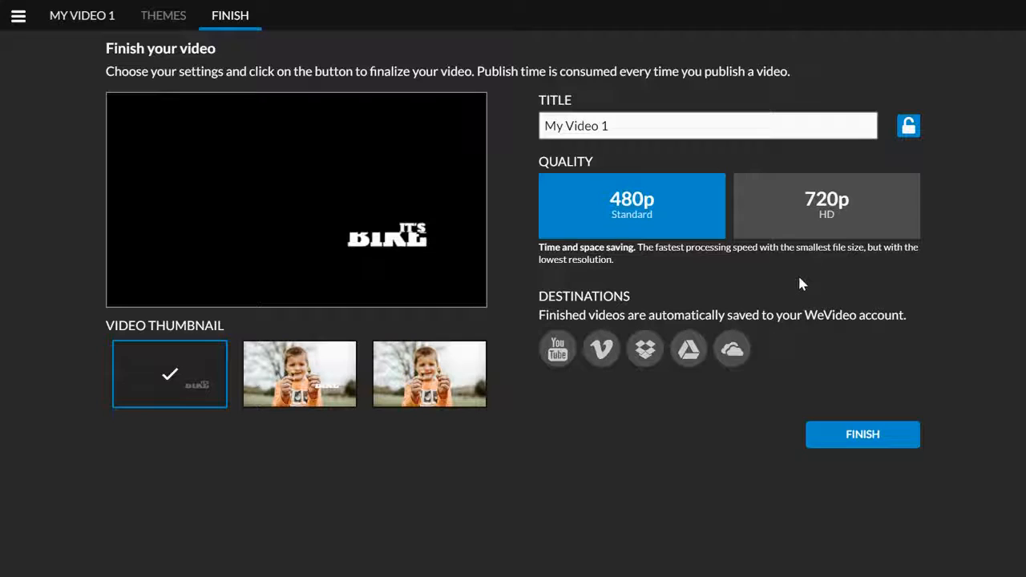
click(854, 206)
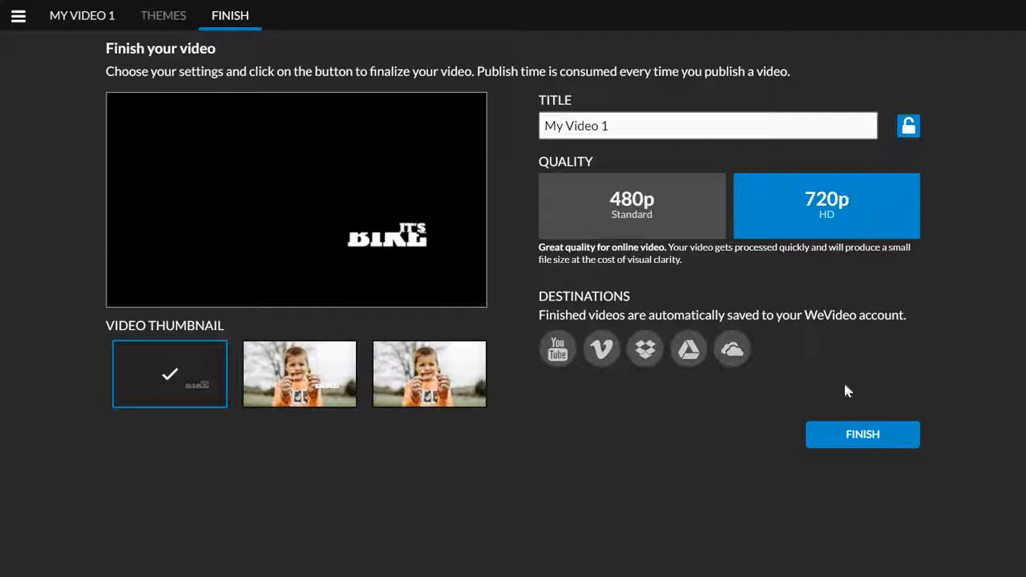
click(858, 436)
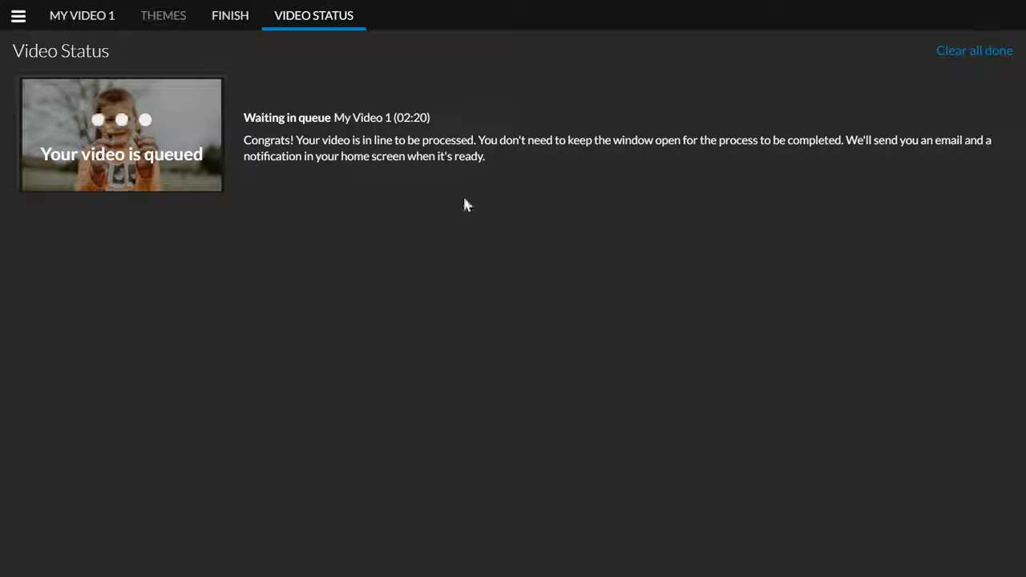
Return to the My Video 1 timeline and move the copied title to Video 1 directly after the second photo 3 clip, at 00:17:12.
click(83, 18)
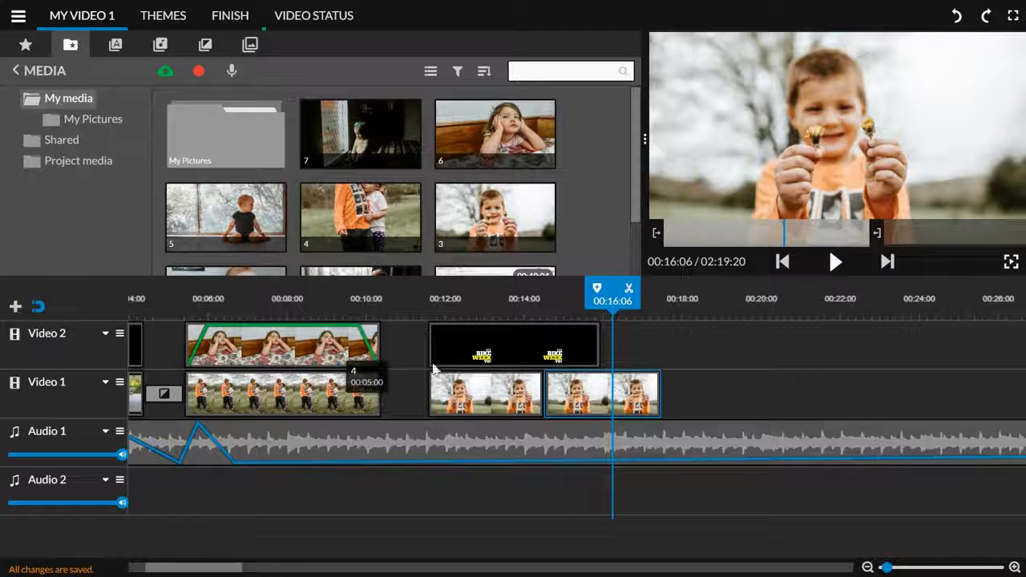
drag(511, 343, 749, 388)
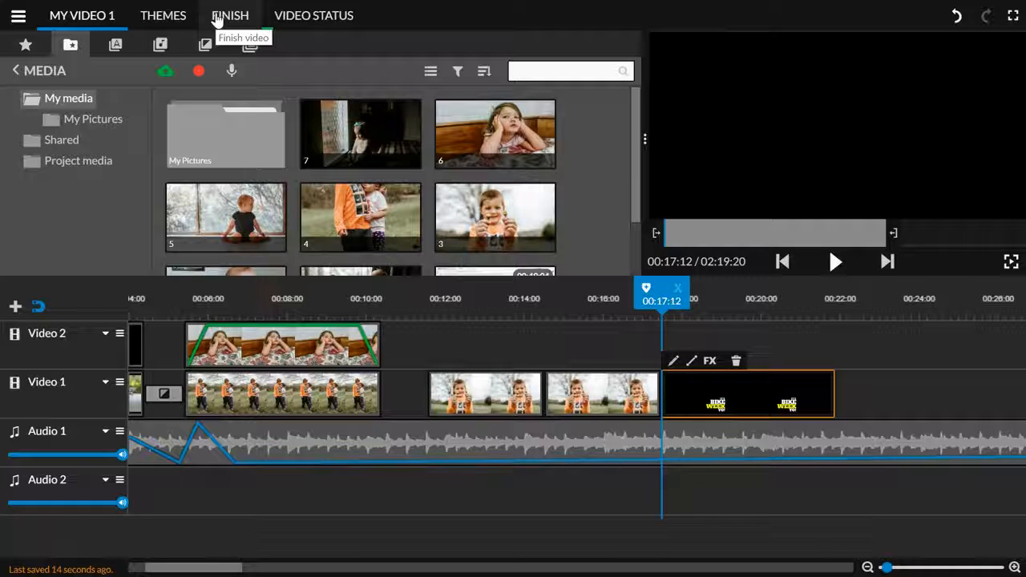
Leave full-screen view, check the rendering status of My Video 1, and return to its timeline.
key(F11)
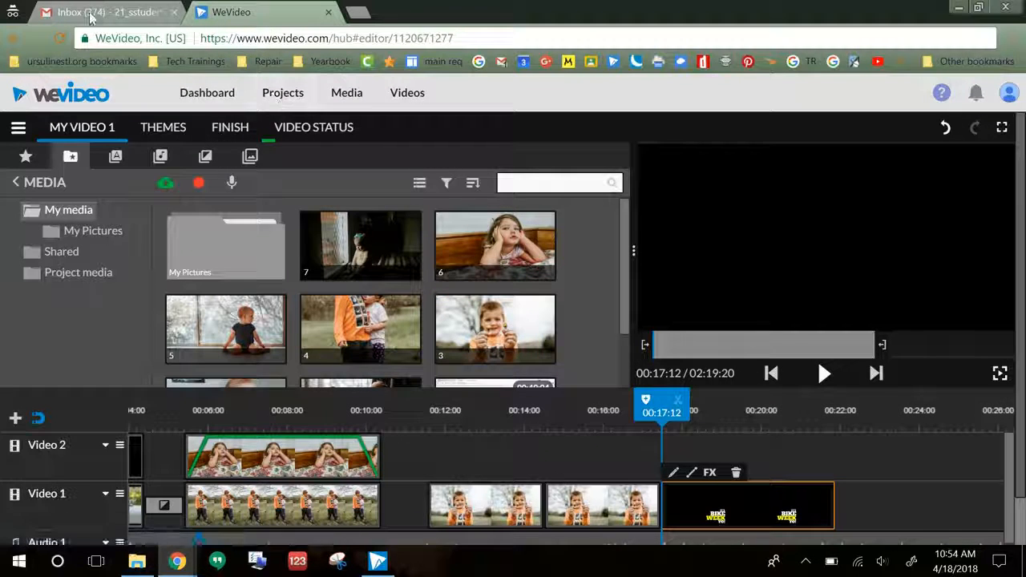
click(288, 134)
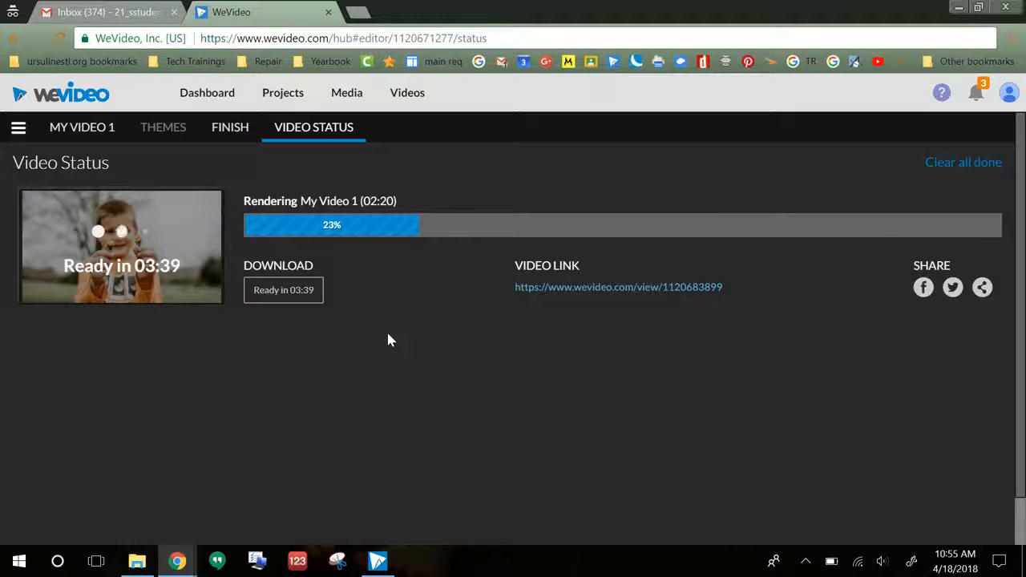
click(112, 128)
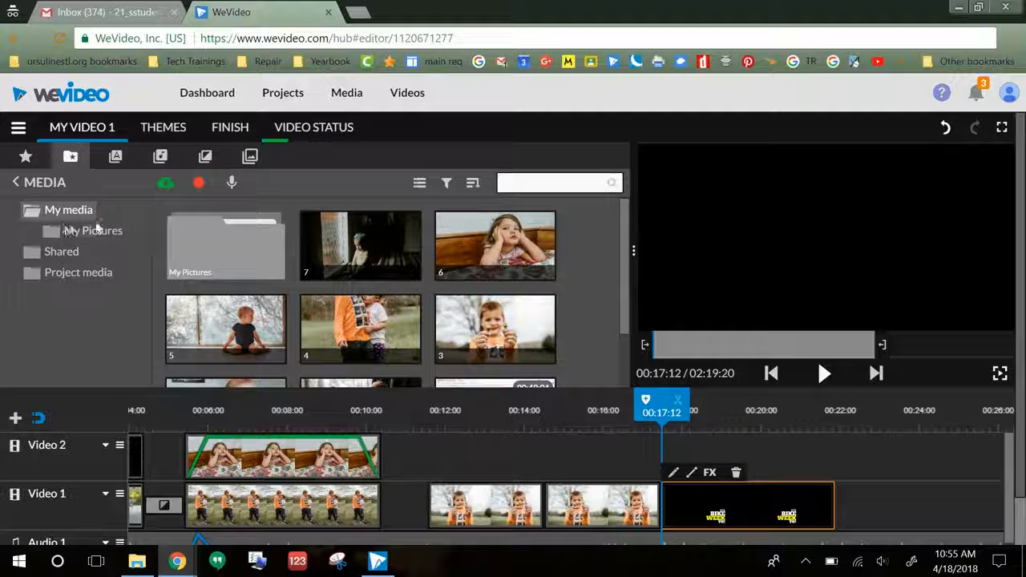